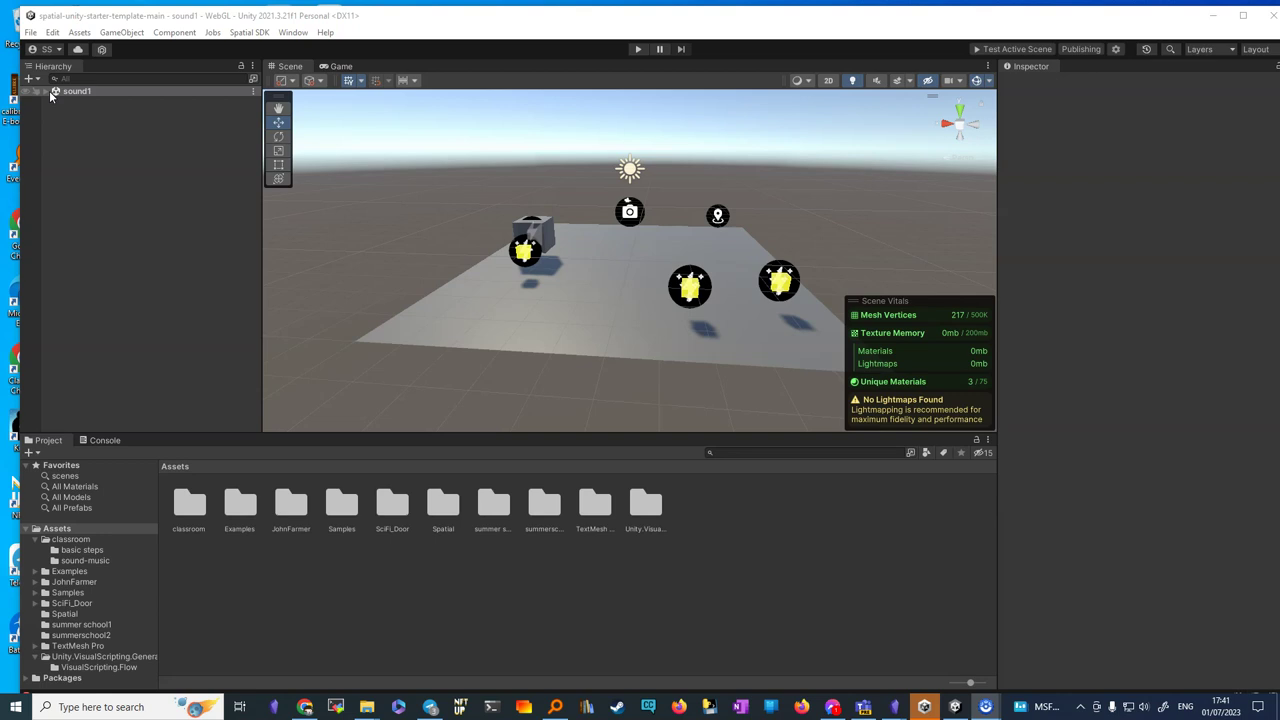
- Move the collectable beside the cube over to the other two collectables, to about X -3.4, Z 4.34
click(524, 252)
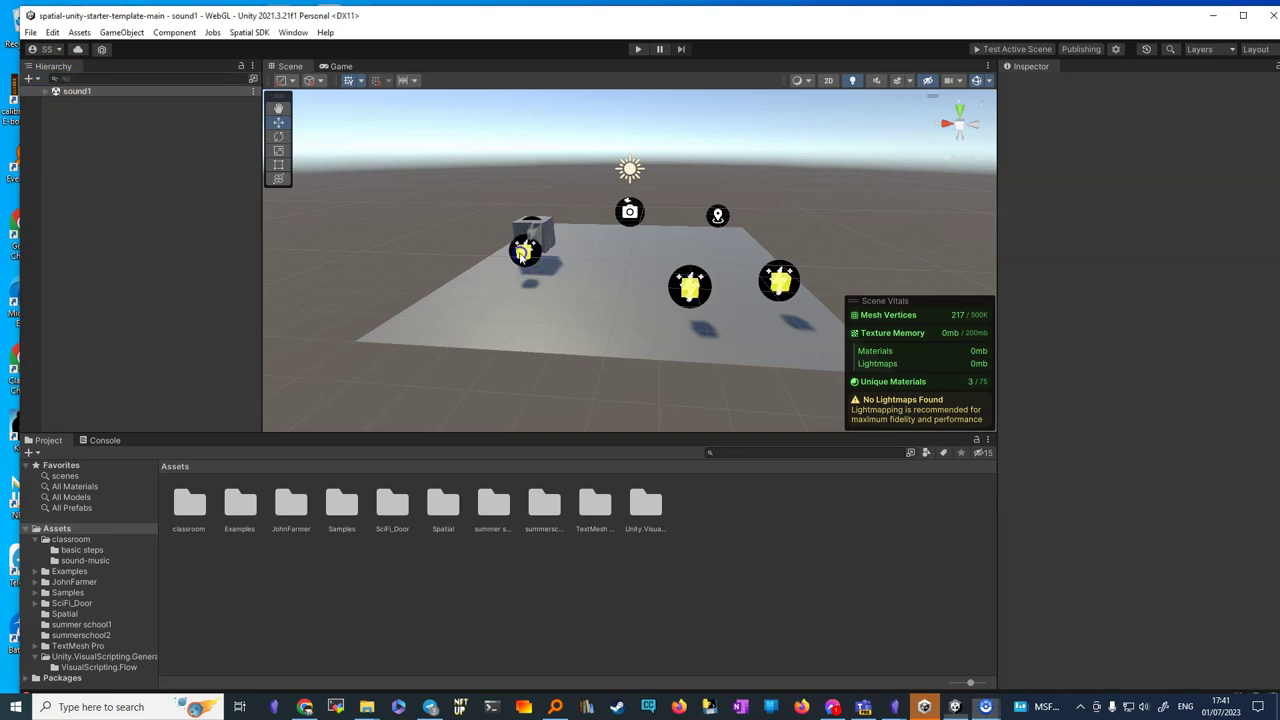
drag(500, 278, 737, 316)
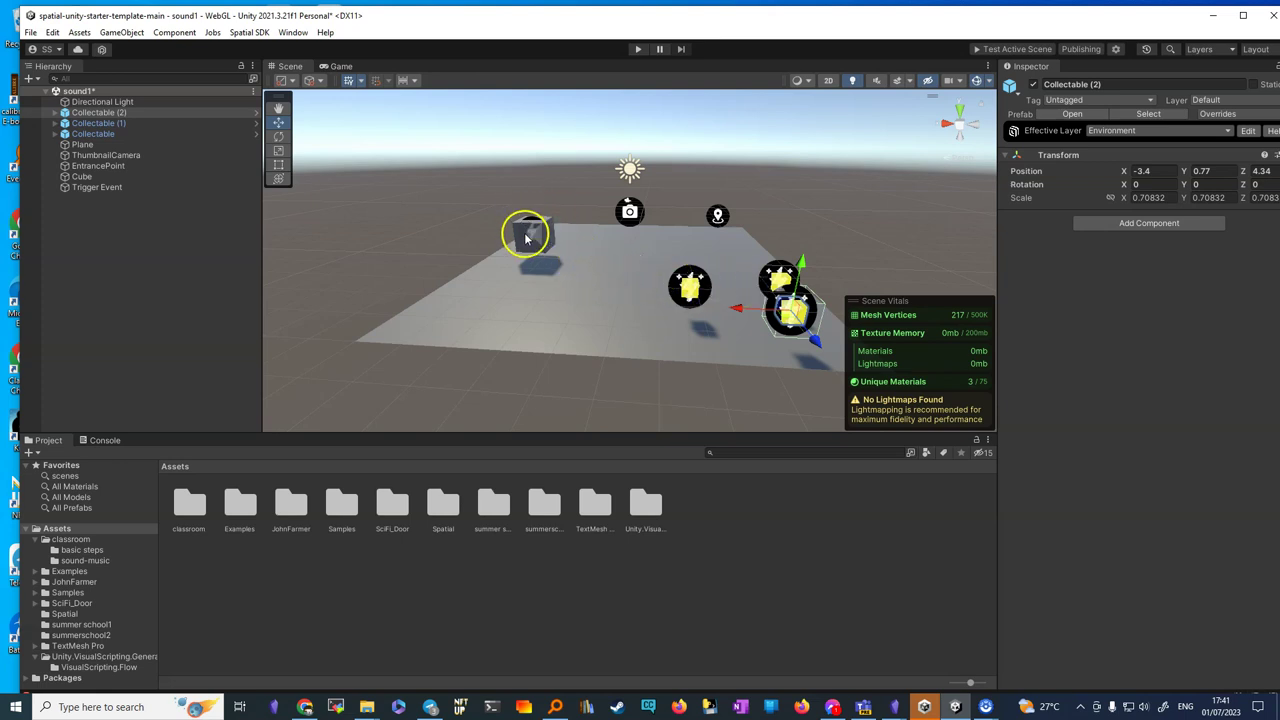
- Add a Spatial Quest object to the sound1 scene and raise it to about Y 0.65
click(80, 91)
click(29, 78)
mouse_move(70, 94)
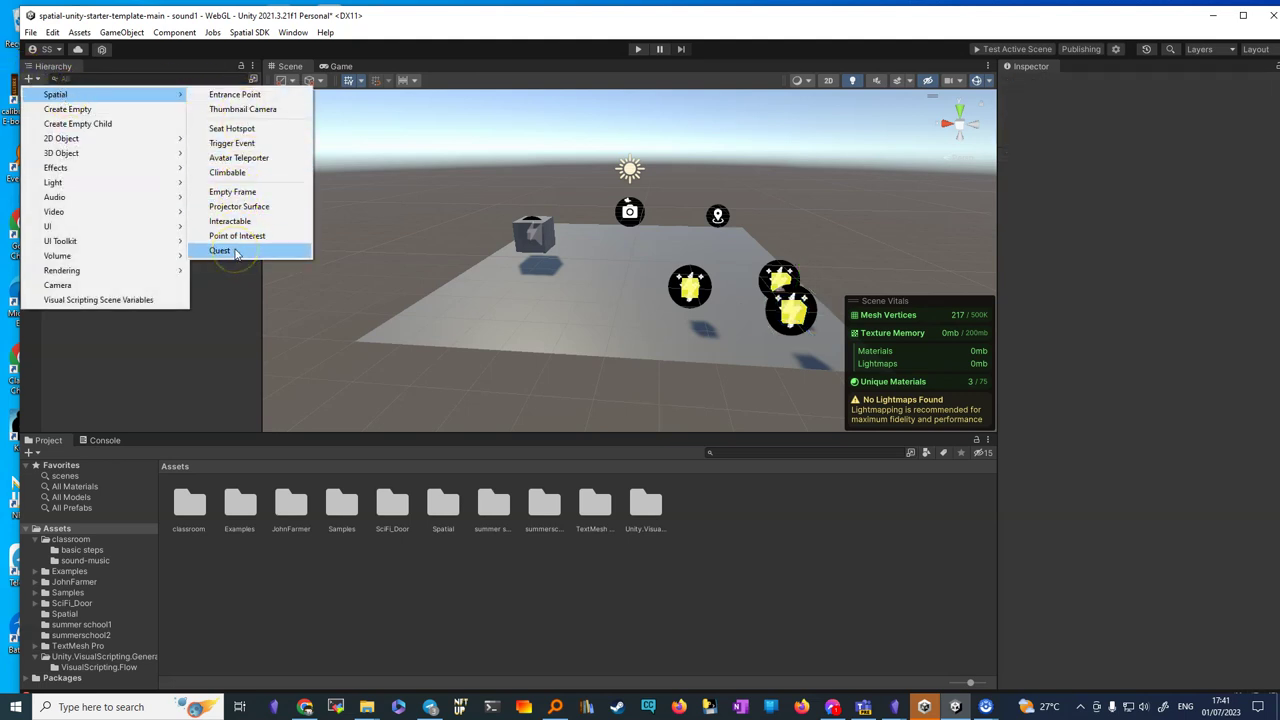
click(236, 251)
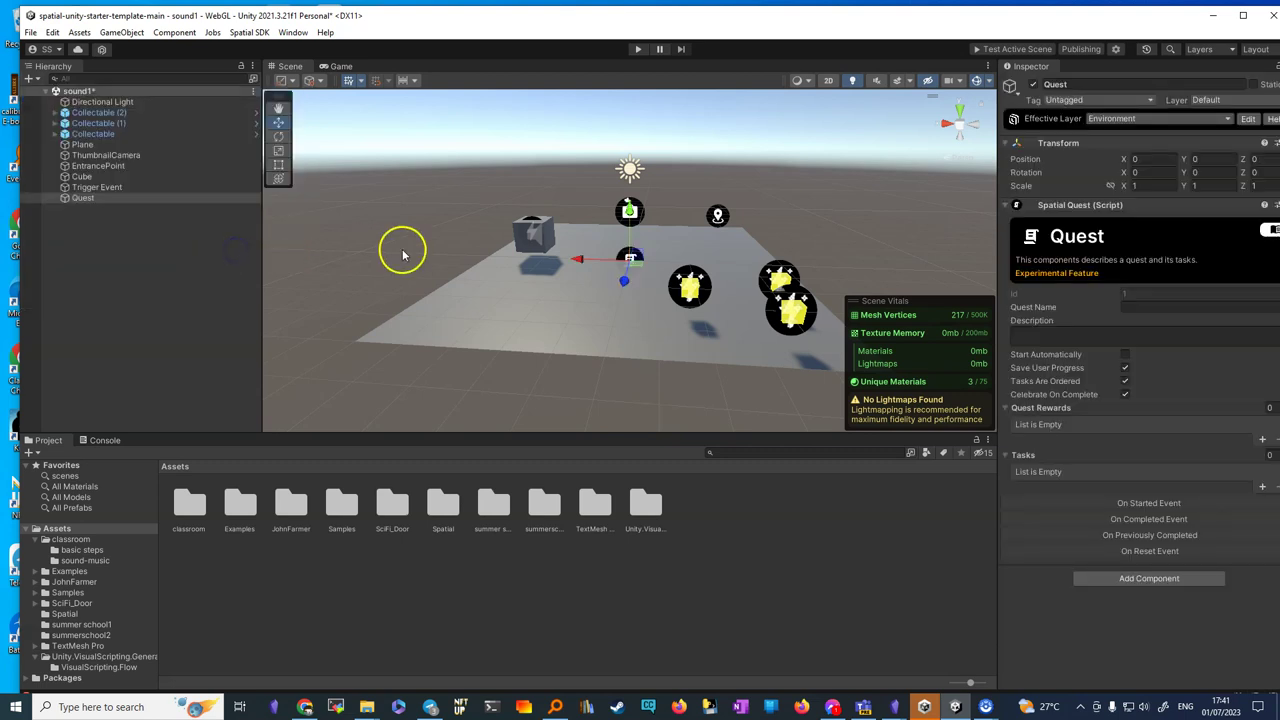
drag(629, 258, 628, 242)
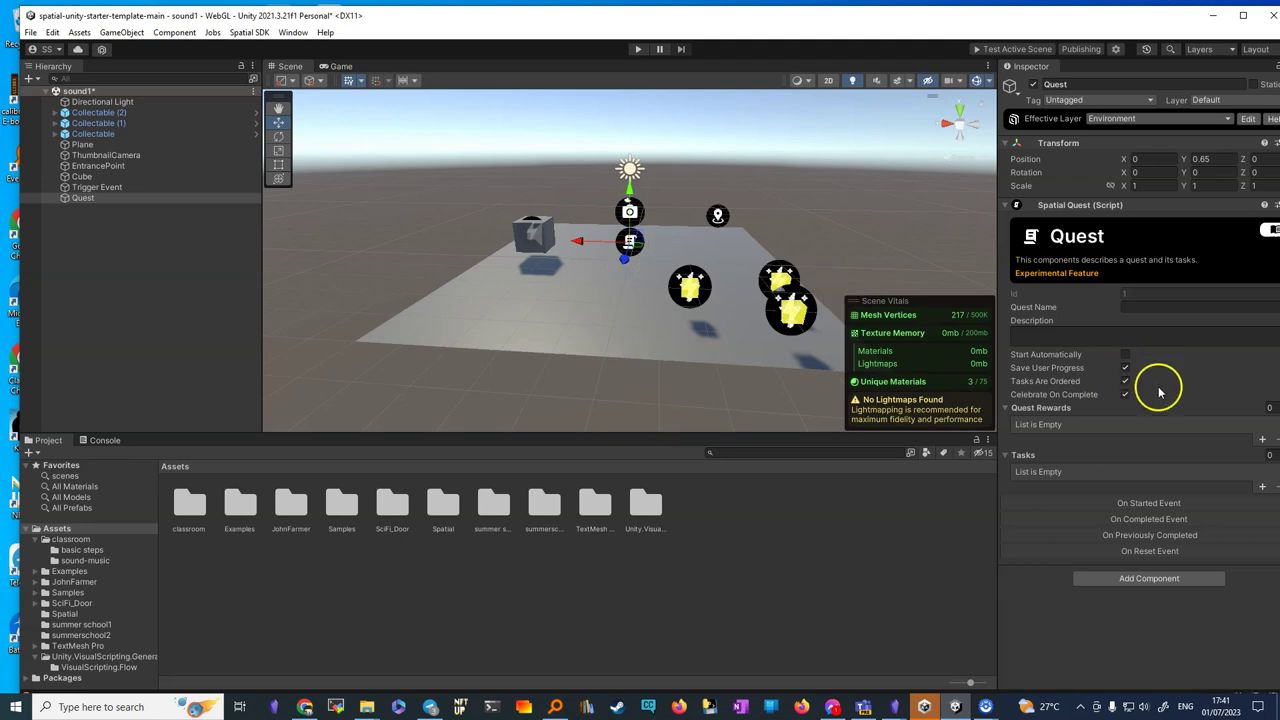
- Set the quest to start automatically and add a Check-type task named "trova la canzone e ascoltala"
click(1125, 354)
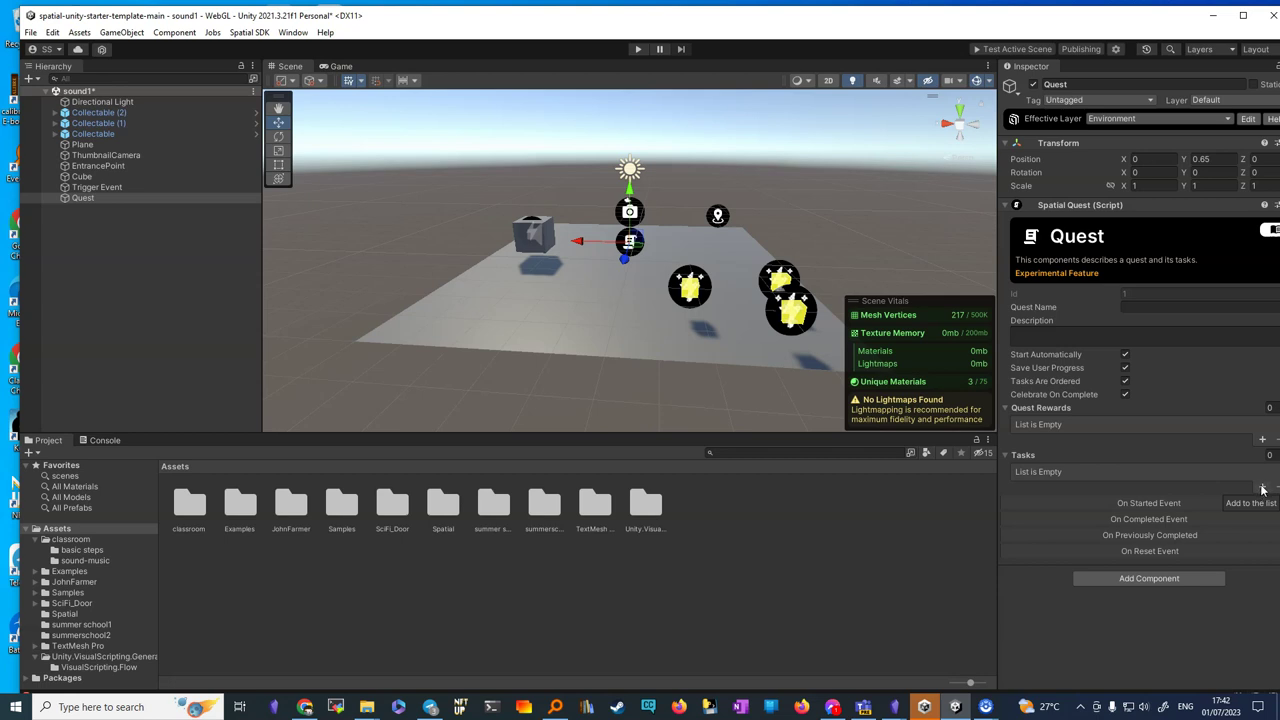
click(1262, 489)
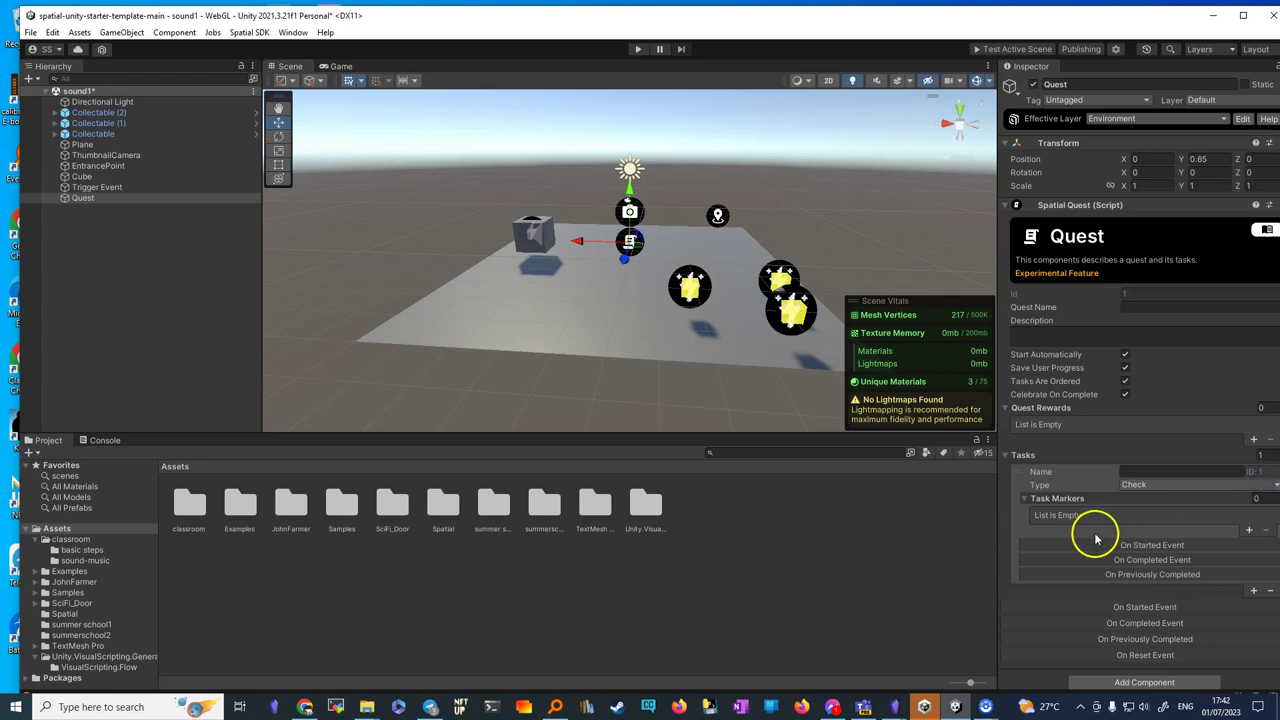
click(1140, 474)
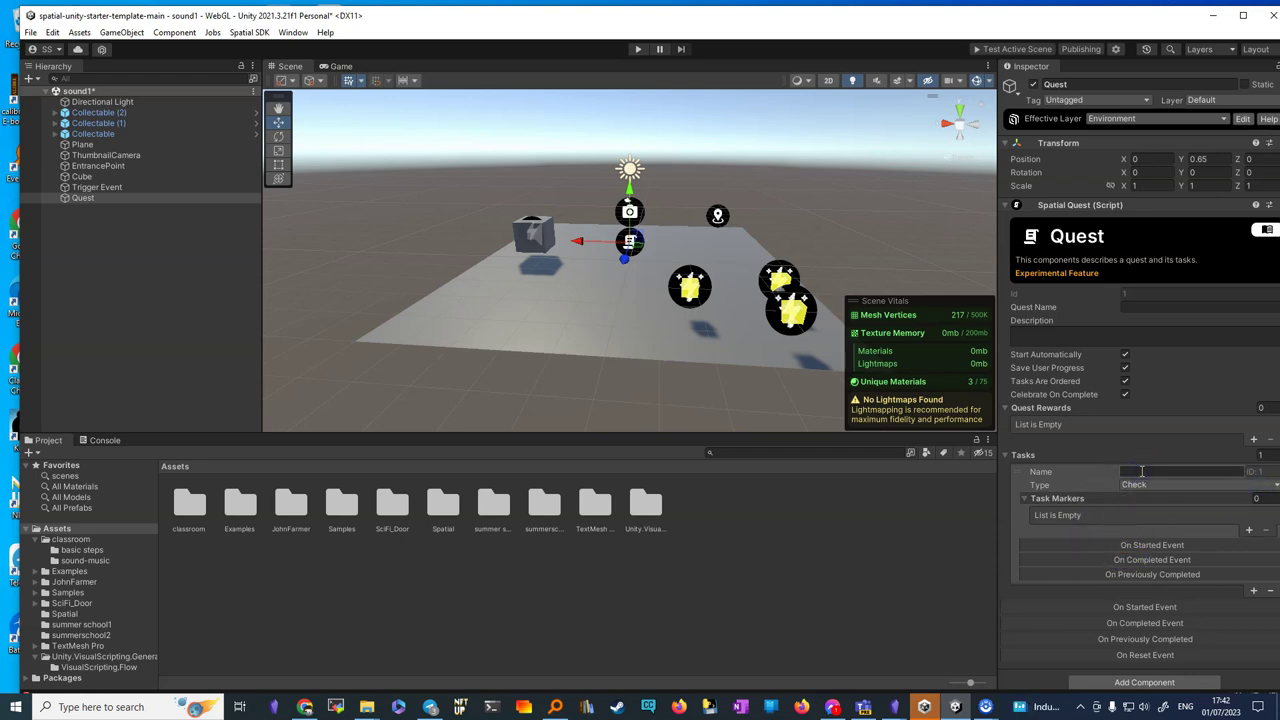
key(e)
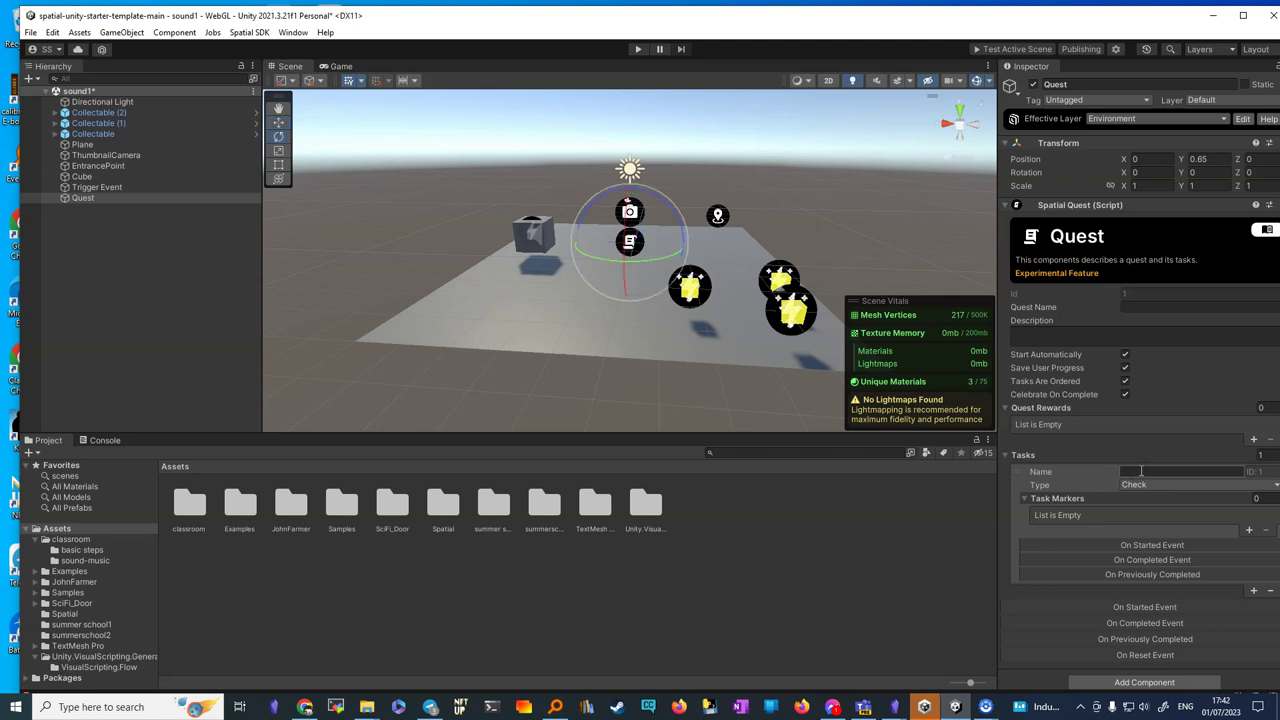
click(1151, 471)
key(t)
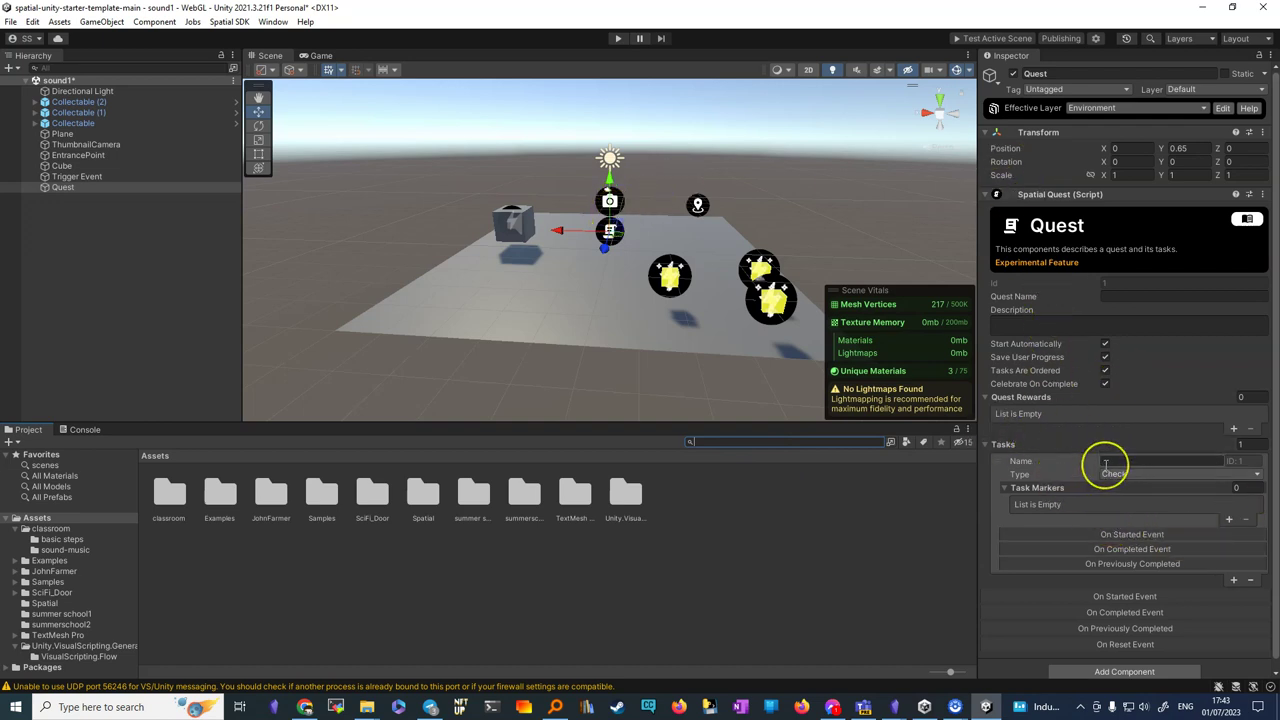
click(1110, 462)
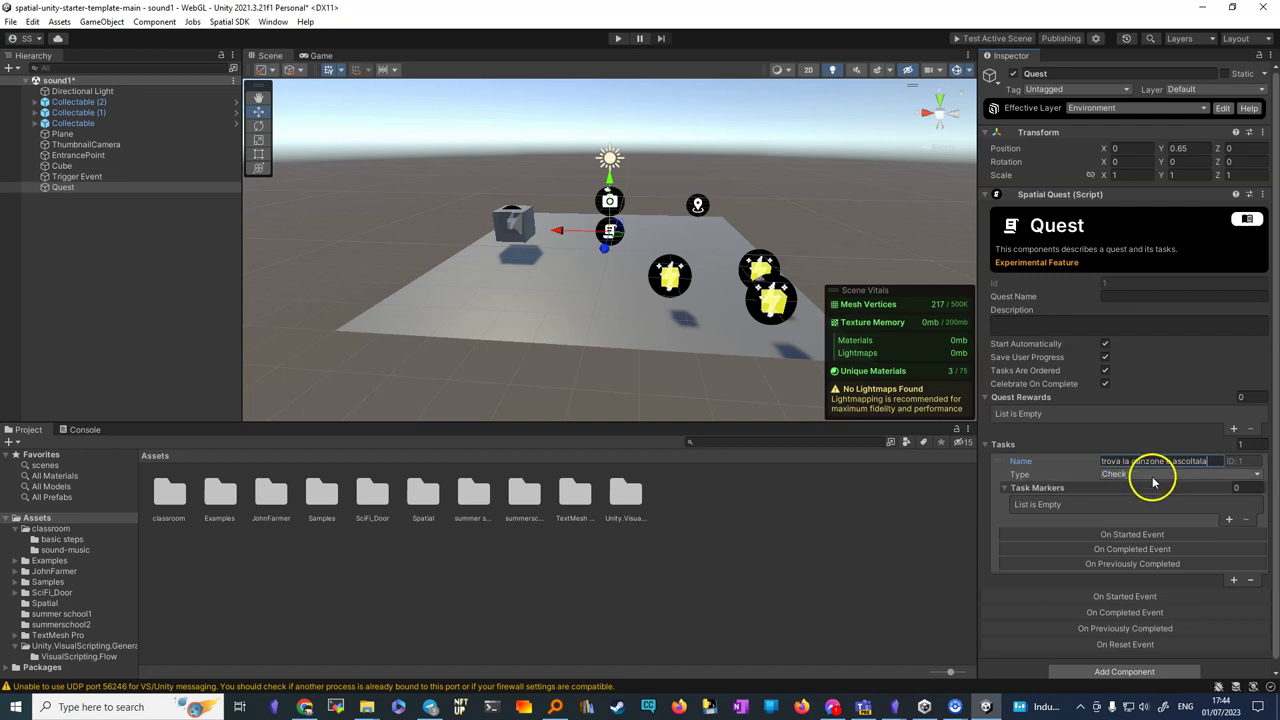
click(1138, 475)
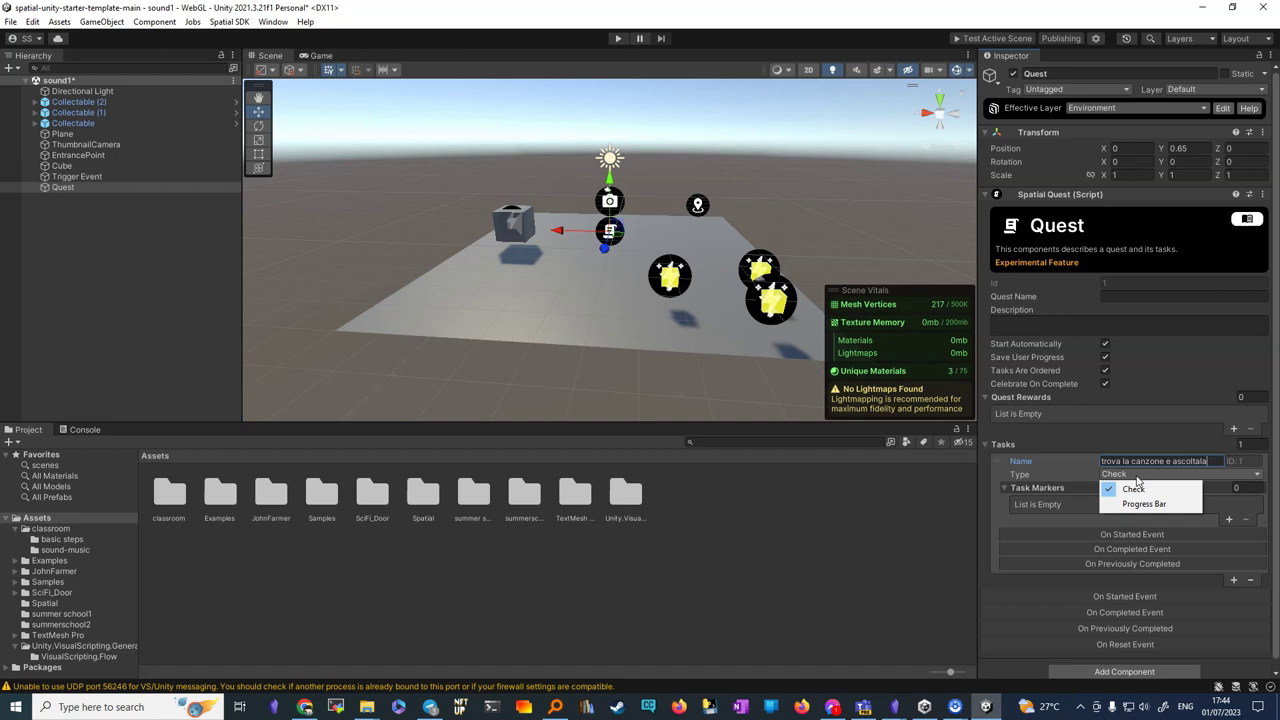
click(1067, 474)
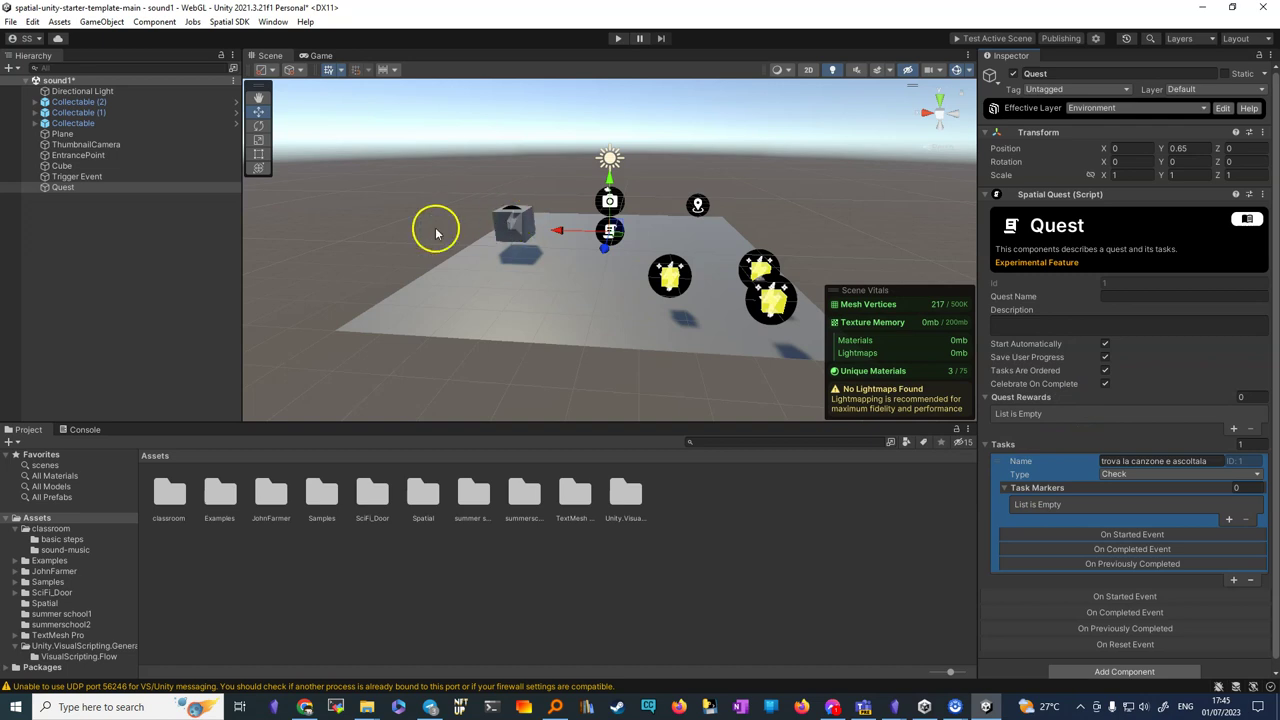
- Add a quest event to the Trigger Event's exit event that completes the task "trova la canzone e ascoltala" of Quest ID 1
click(64, 177)
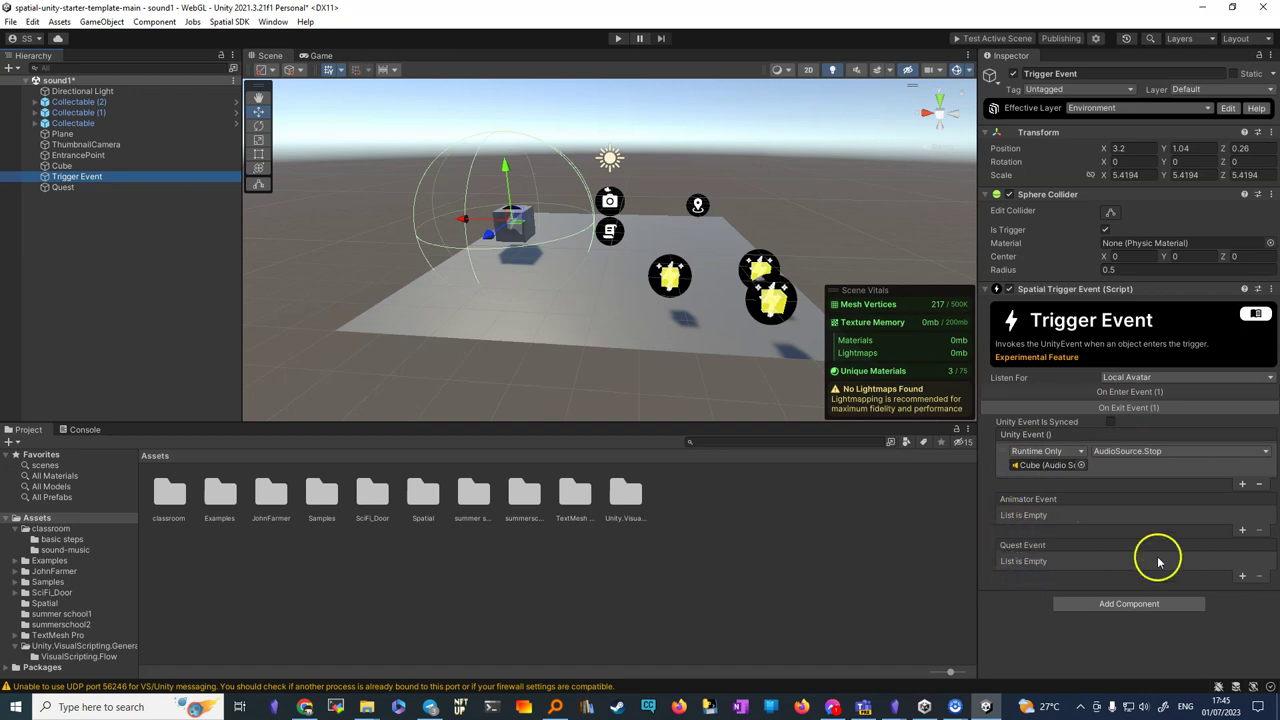
click(1241, 578)
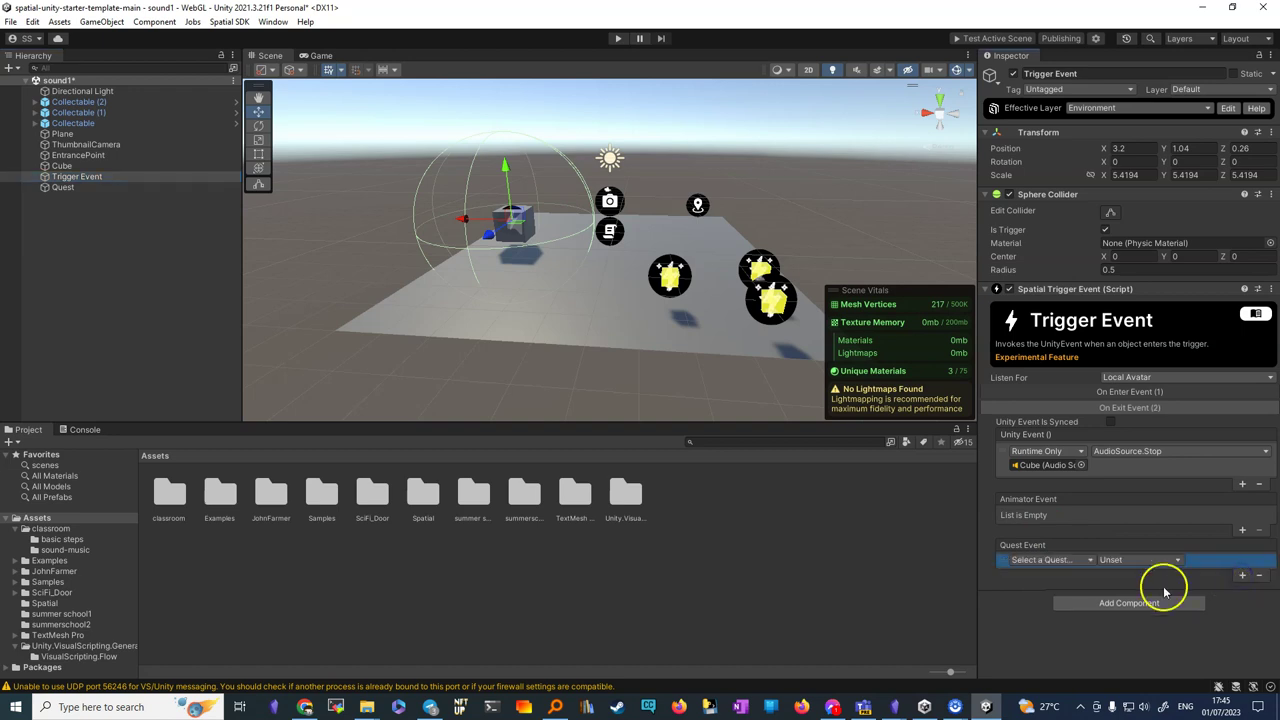
click(1094, 561)
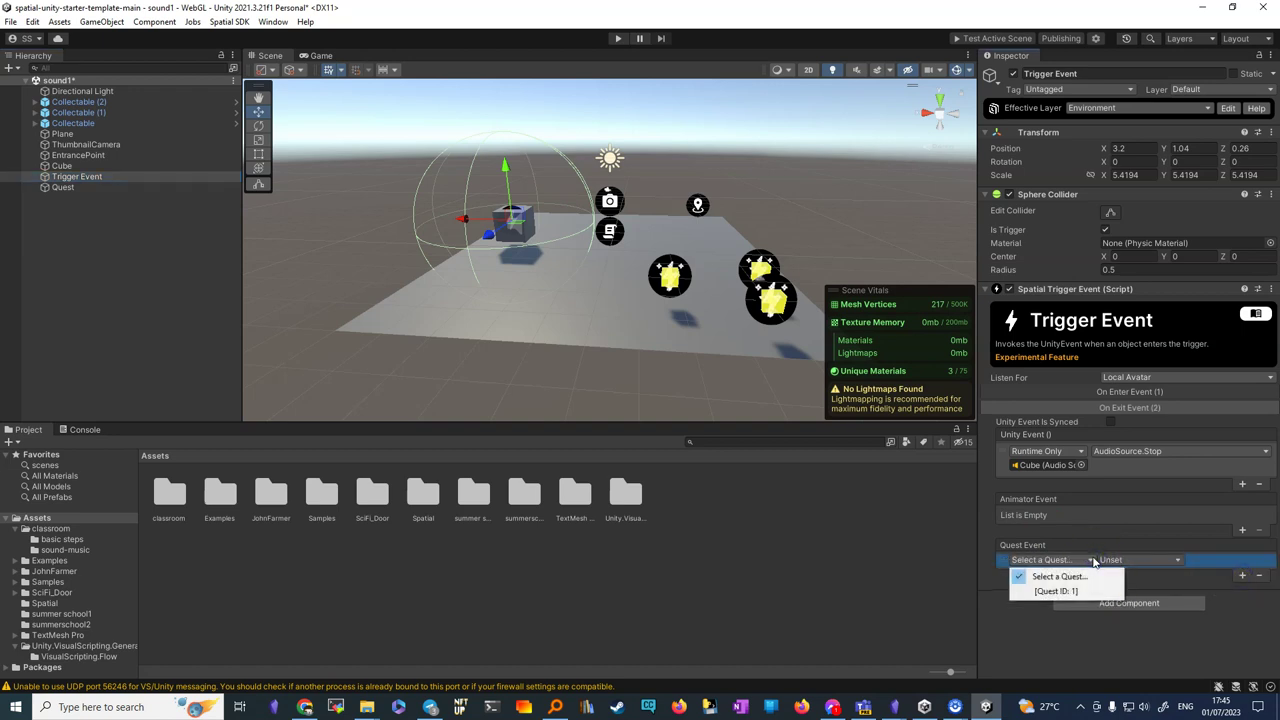
click(1058, 591)
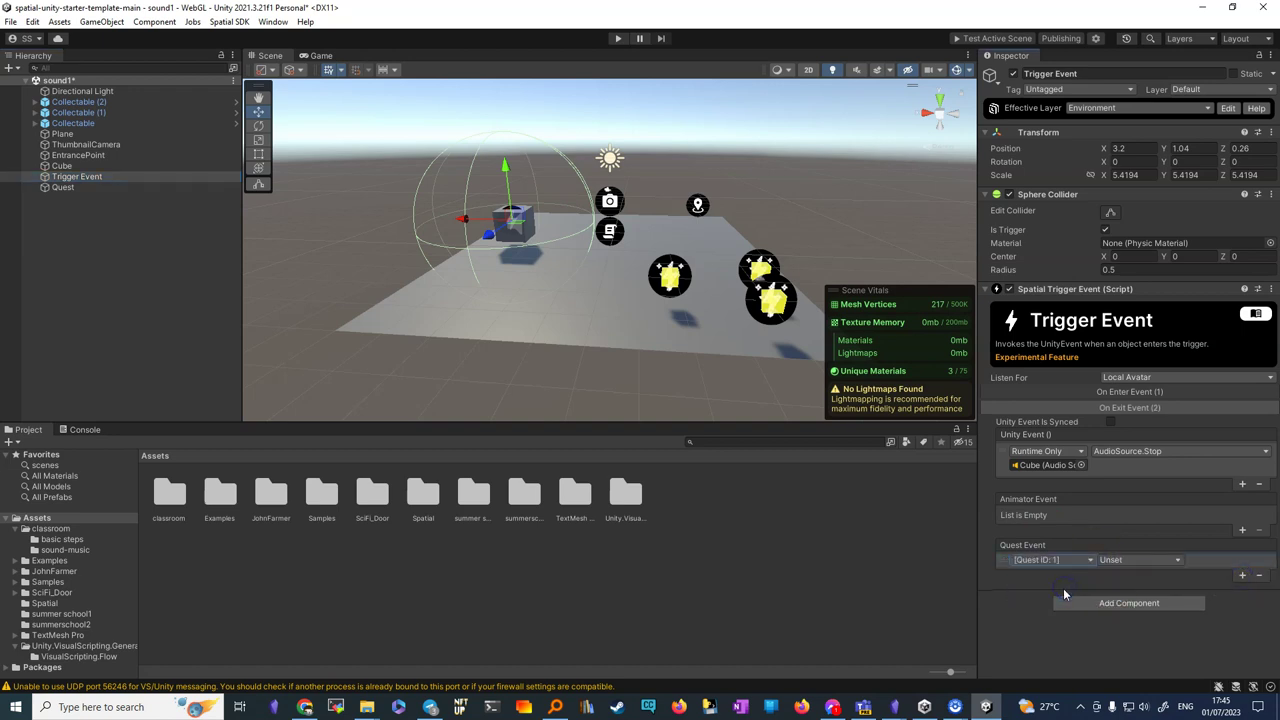
click(1137, 561)
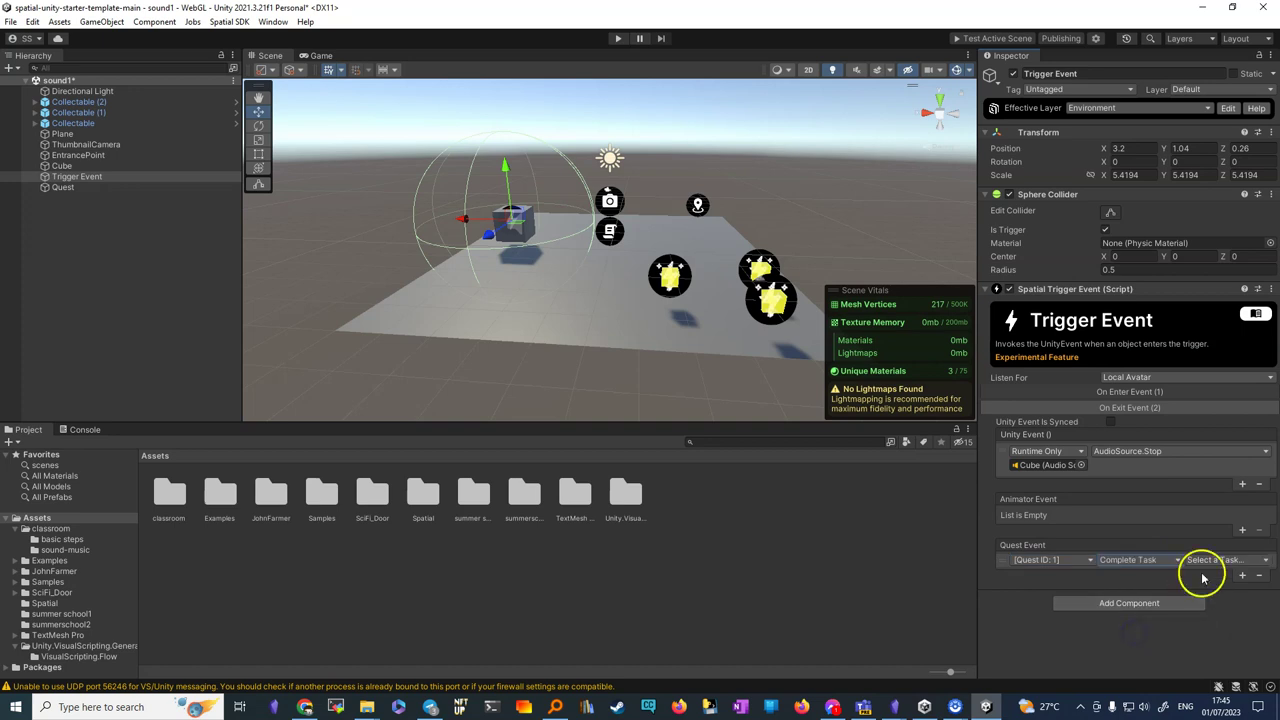
click(1211, 560)
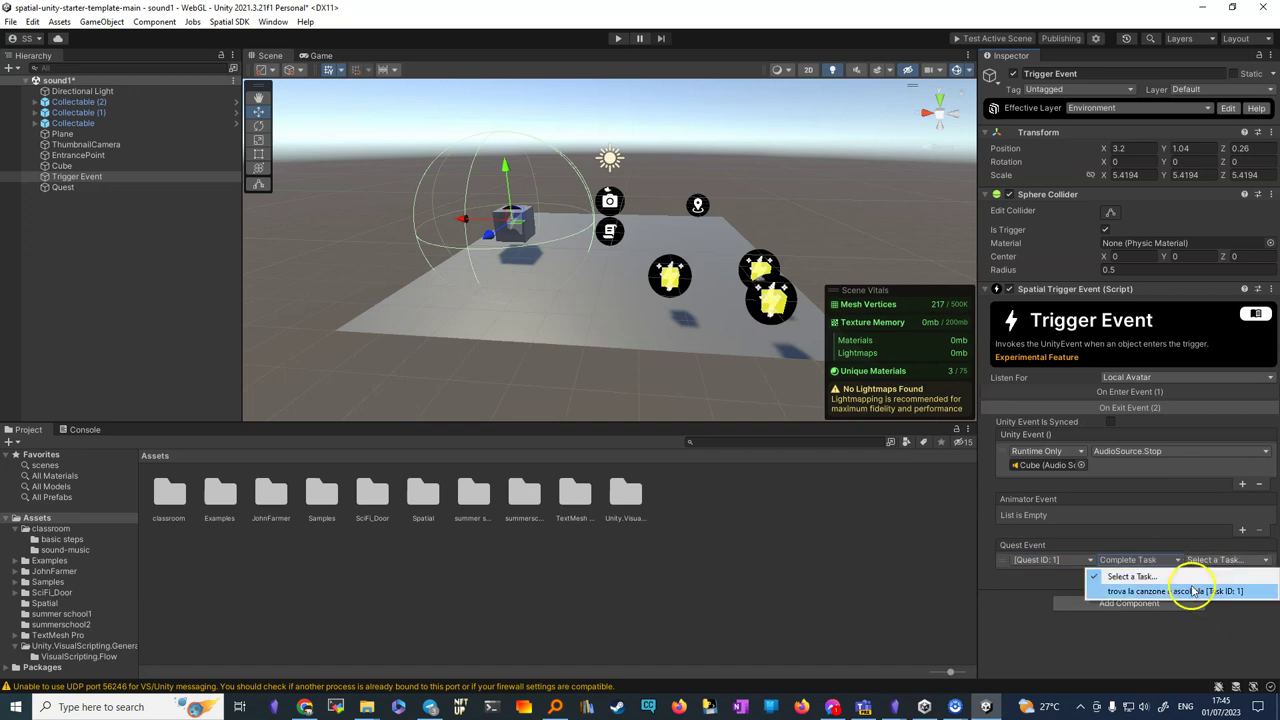
click(1192, 592)
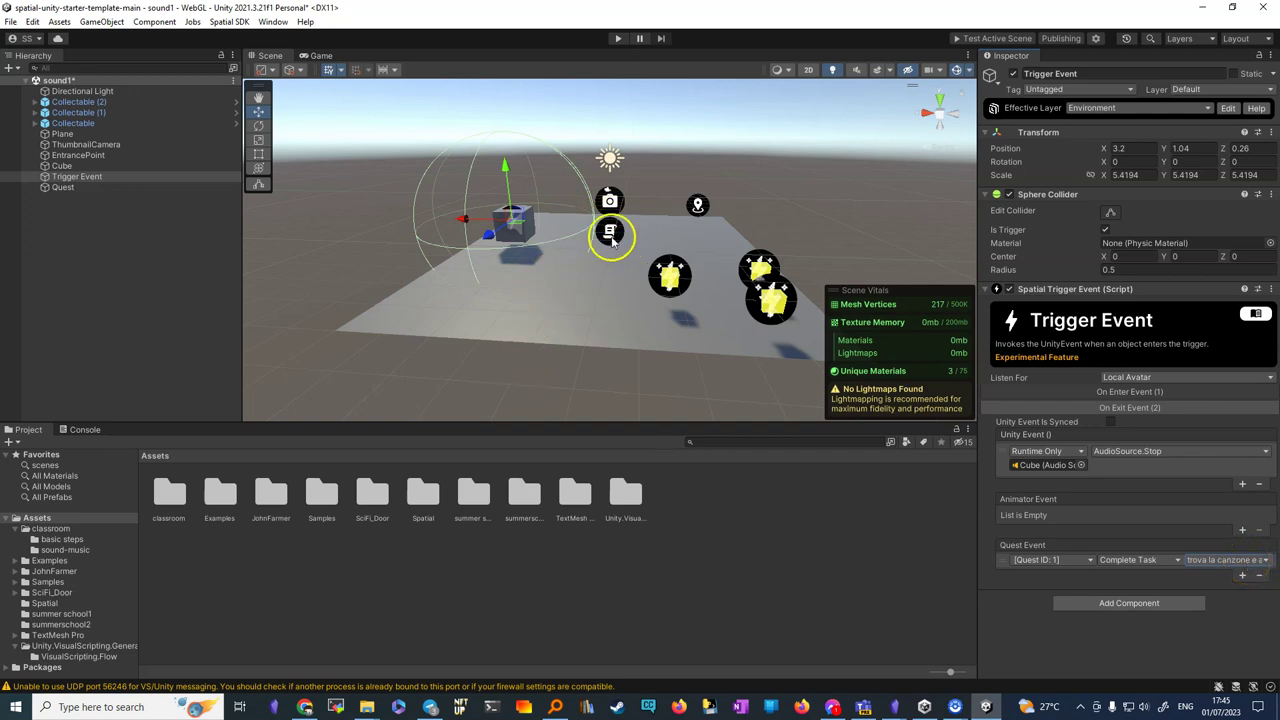
- Review the quest's settings, try to test the active scene, and check the package for issues
click(610, 236)
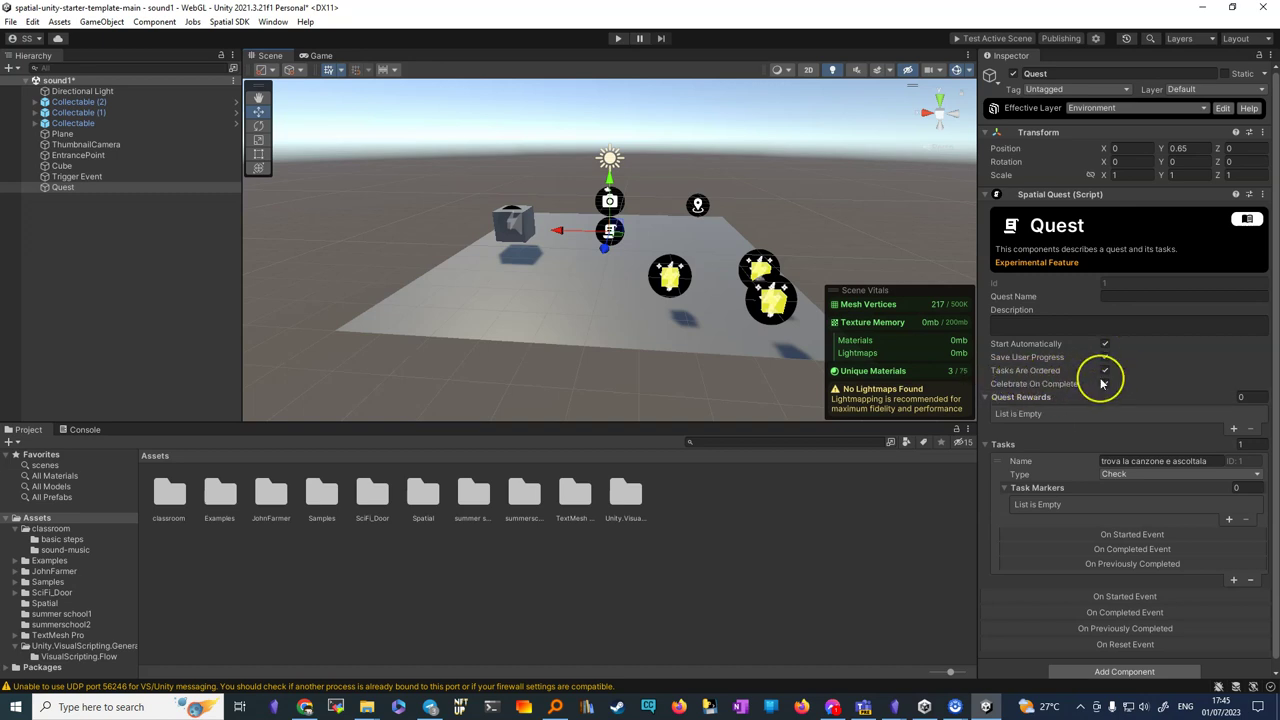
mouse_move(1102, 383)
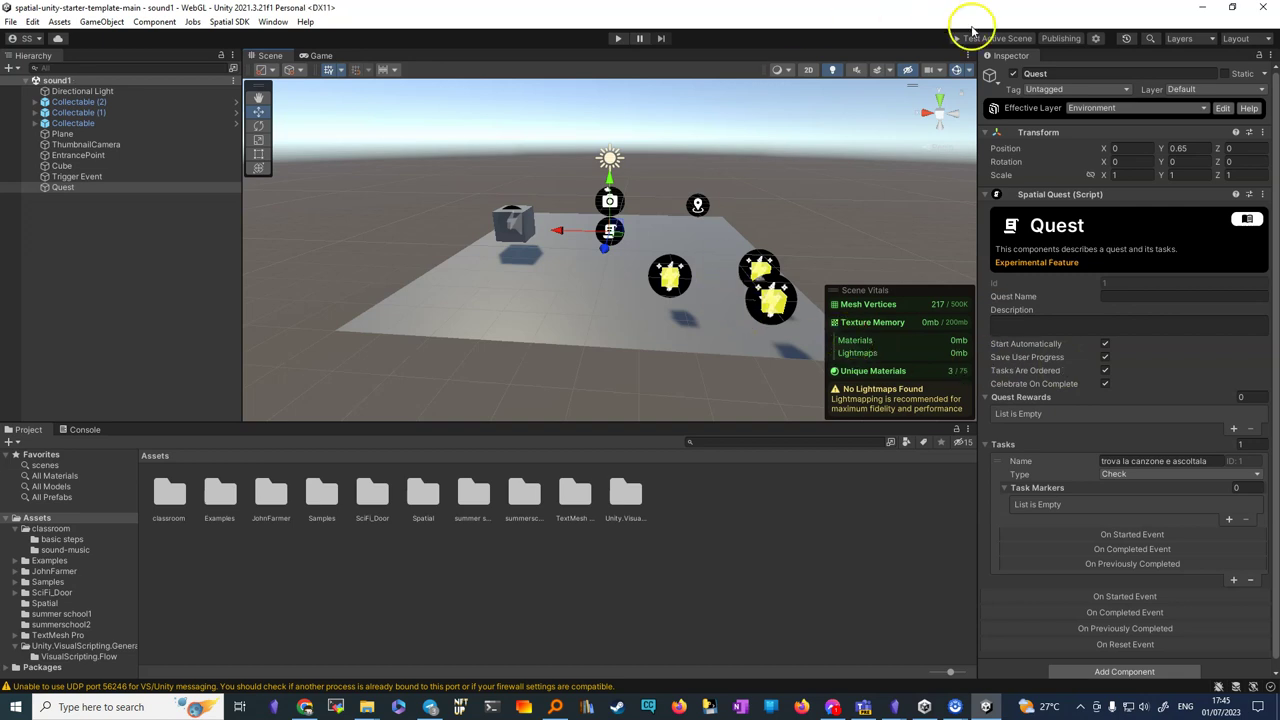
click(995, 39)
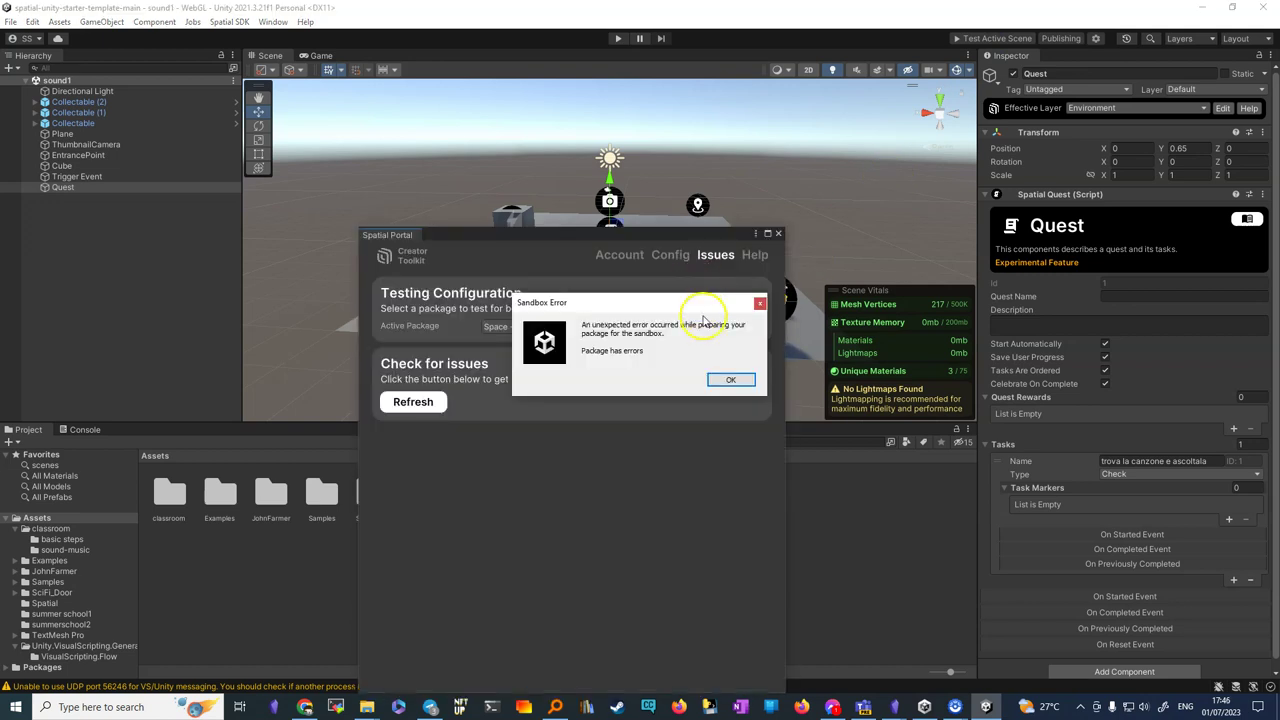
click(731, 381)
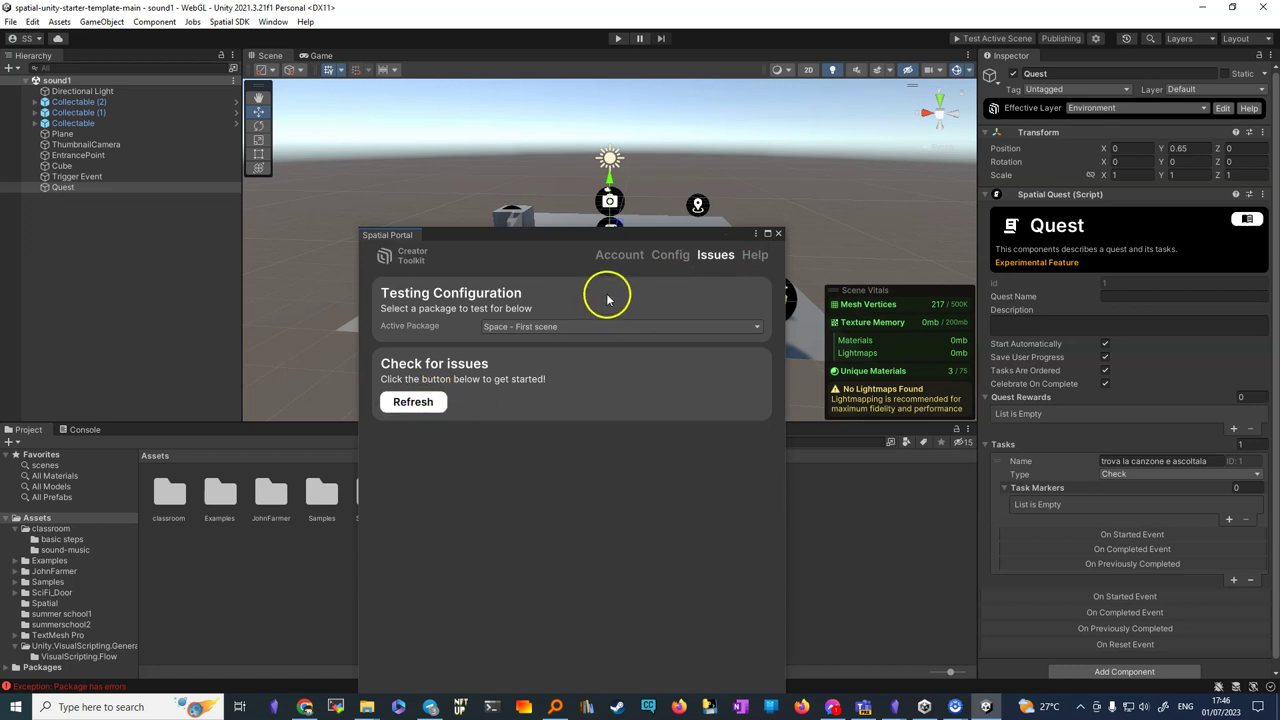
click(430, 402)
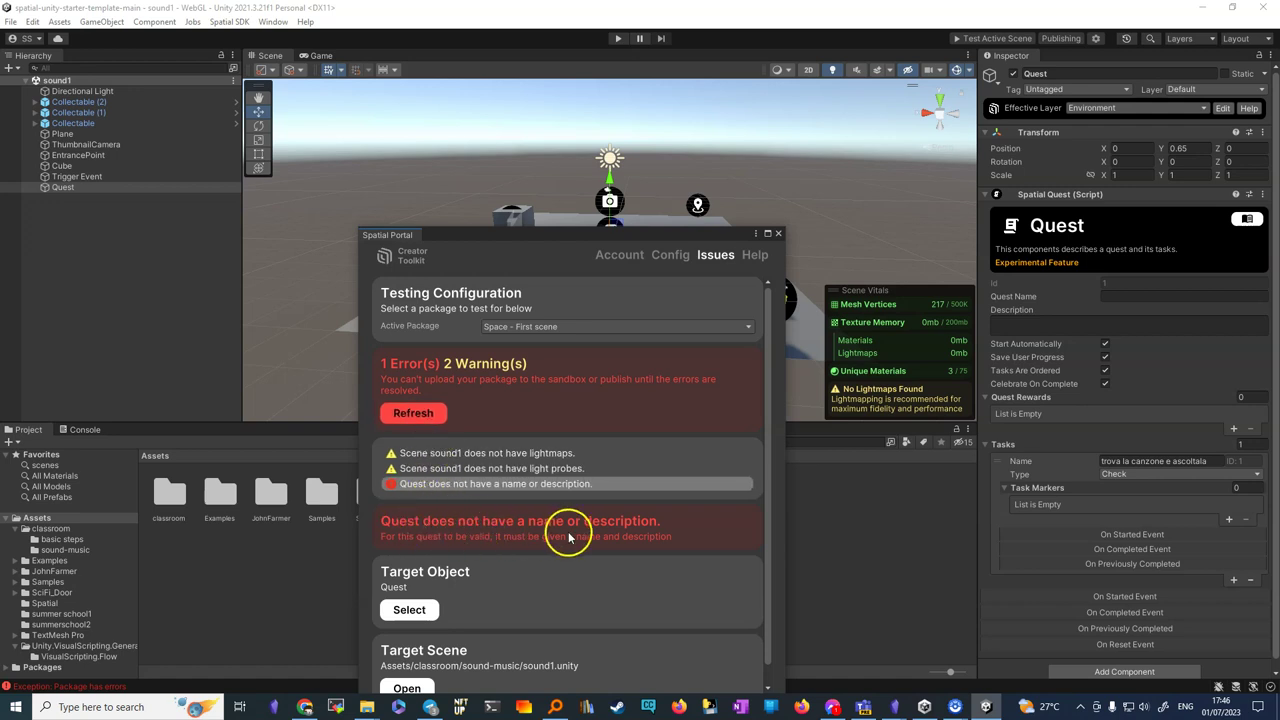
click(779, 234)
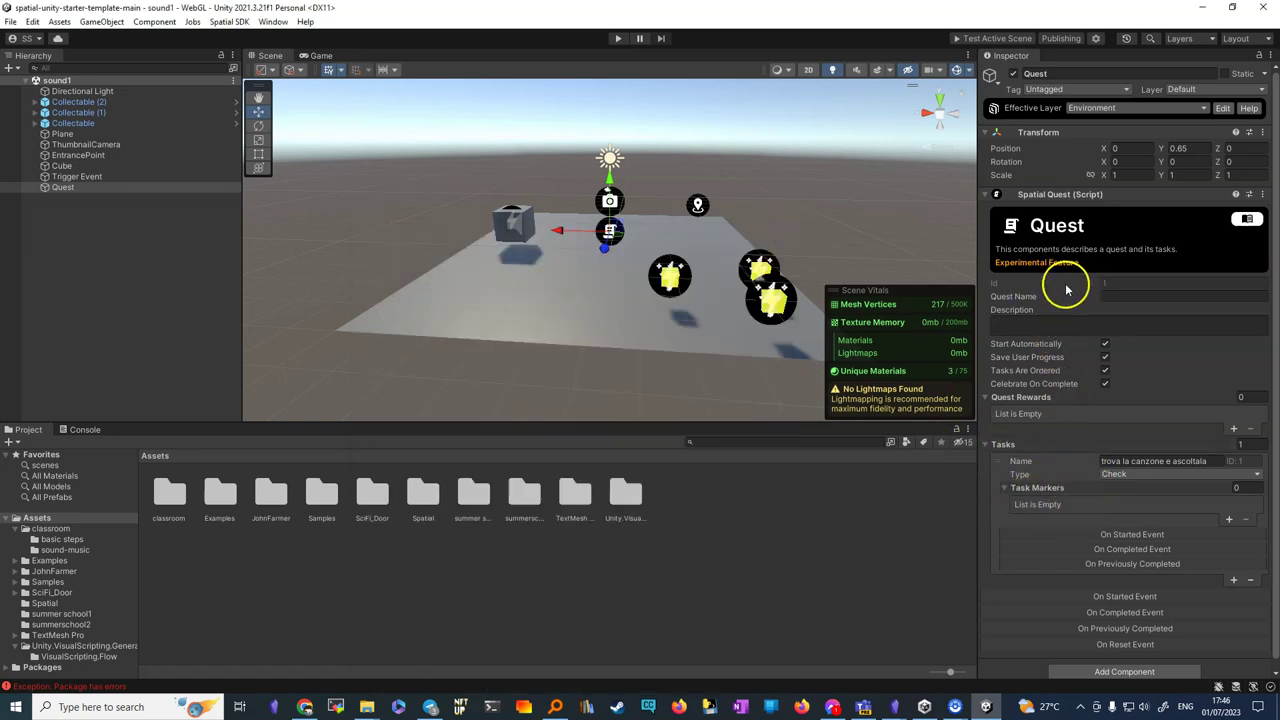
- Name the quest "senti la canzone" and give it the description "canzone popolare"
click(1109, 297)
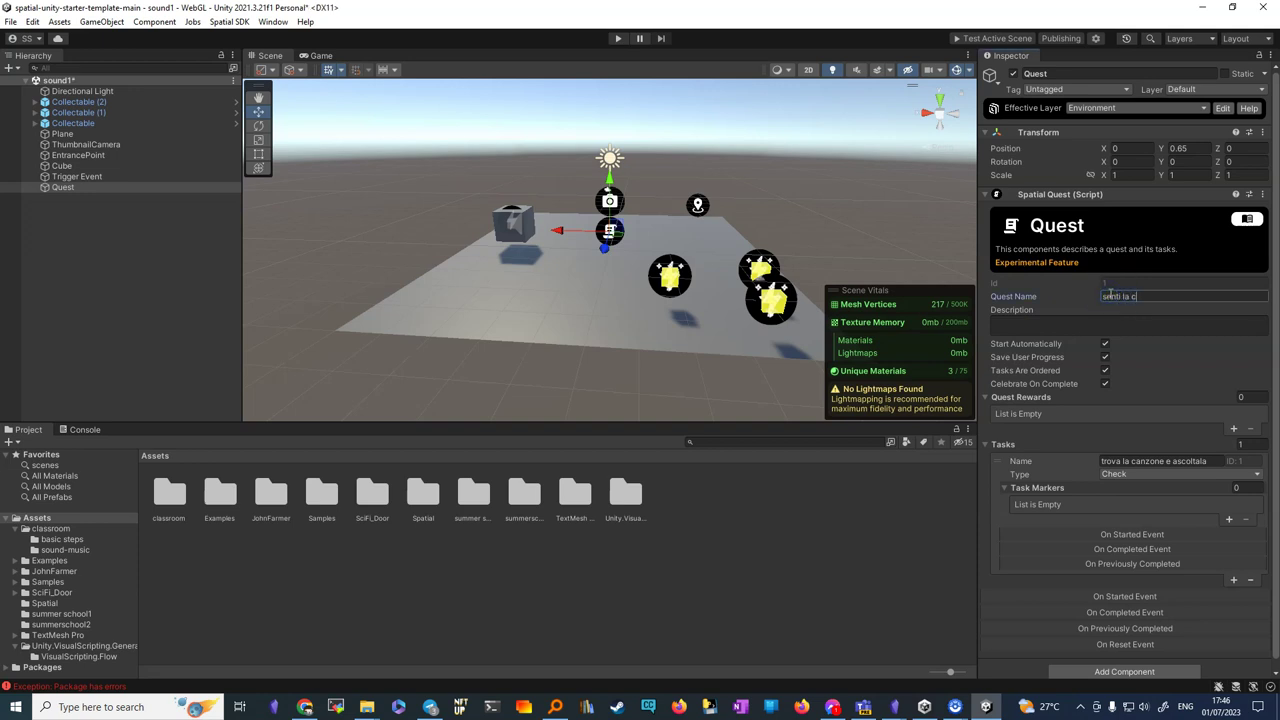
key(Tab)
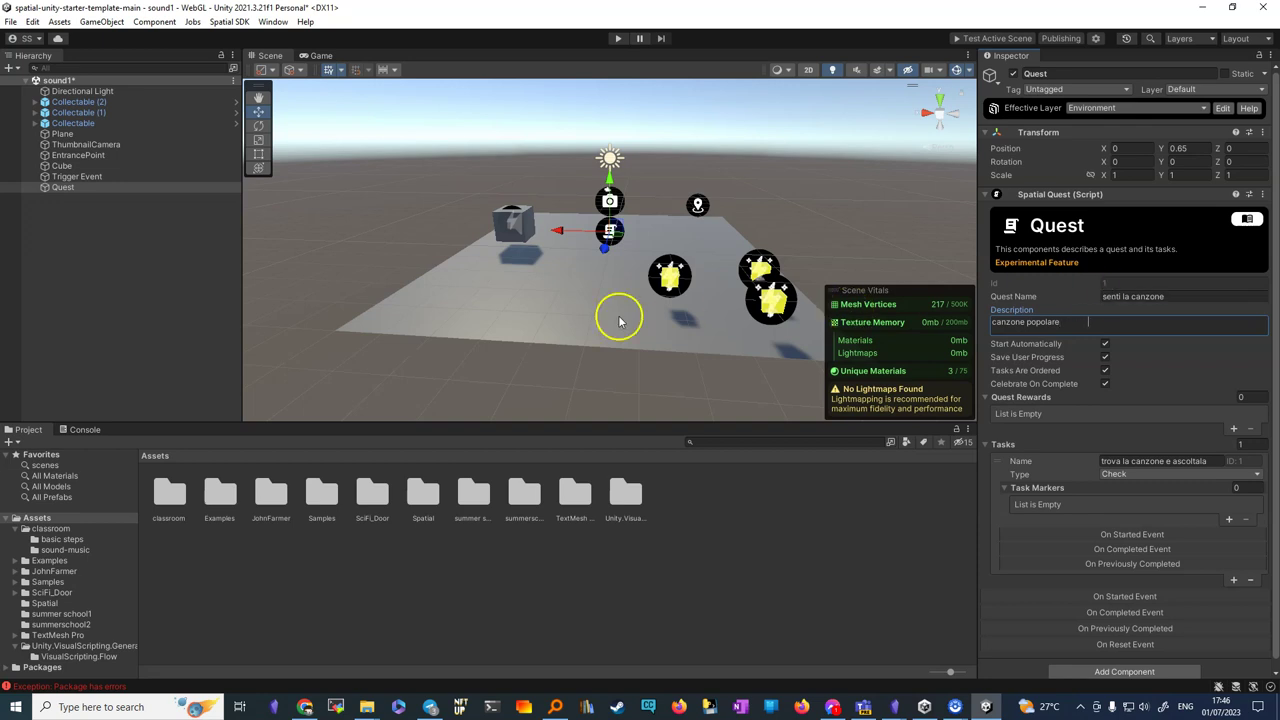
- Recheck the active package for issues in the Spatial Portal and close the portal
click(1095, 38)
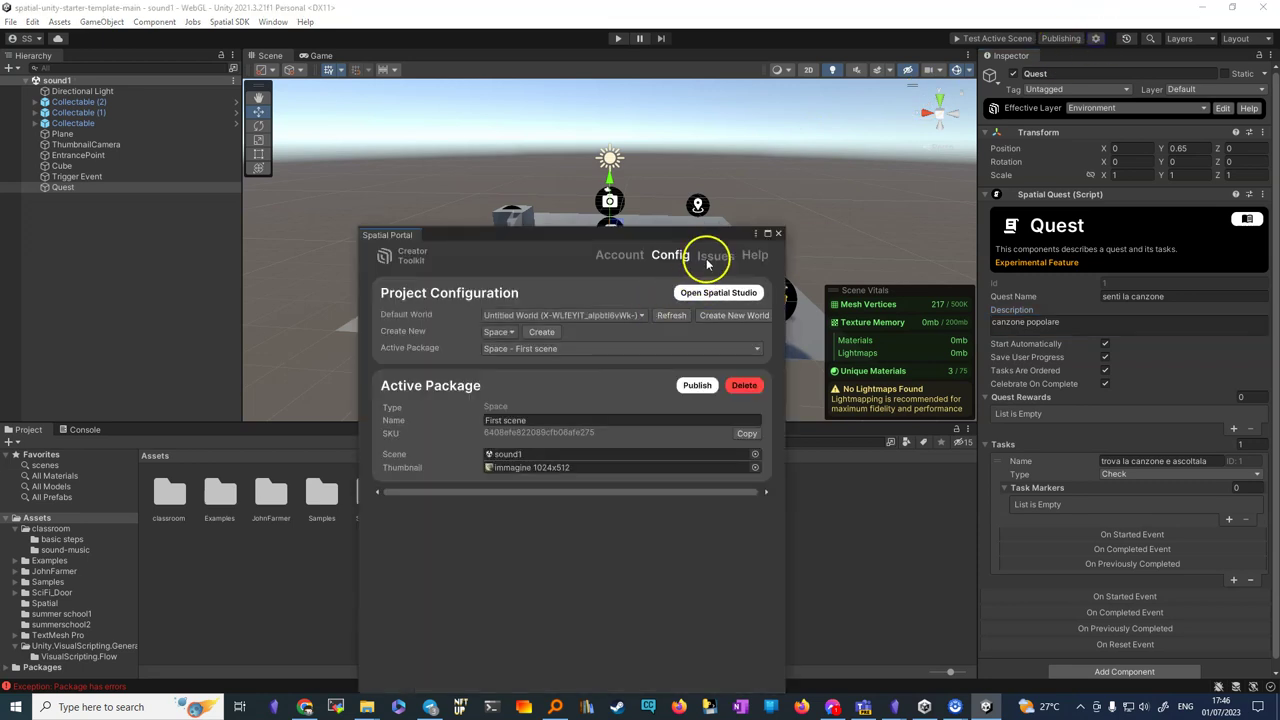
click(711, 258)
click(411, 400)
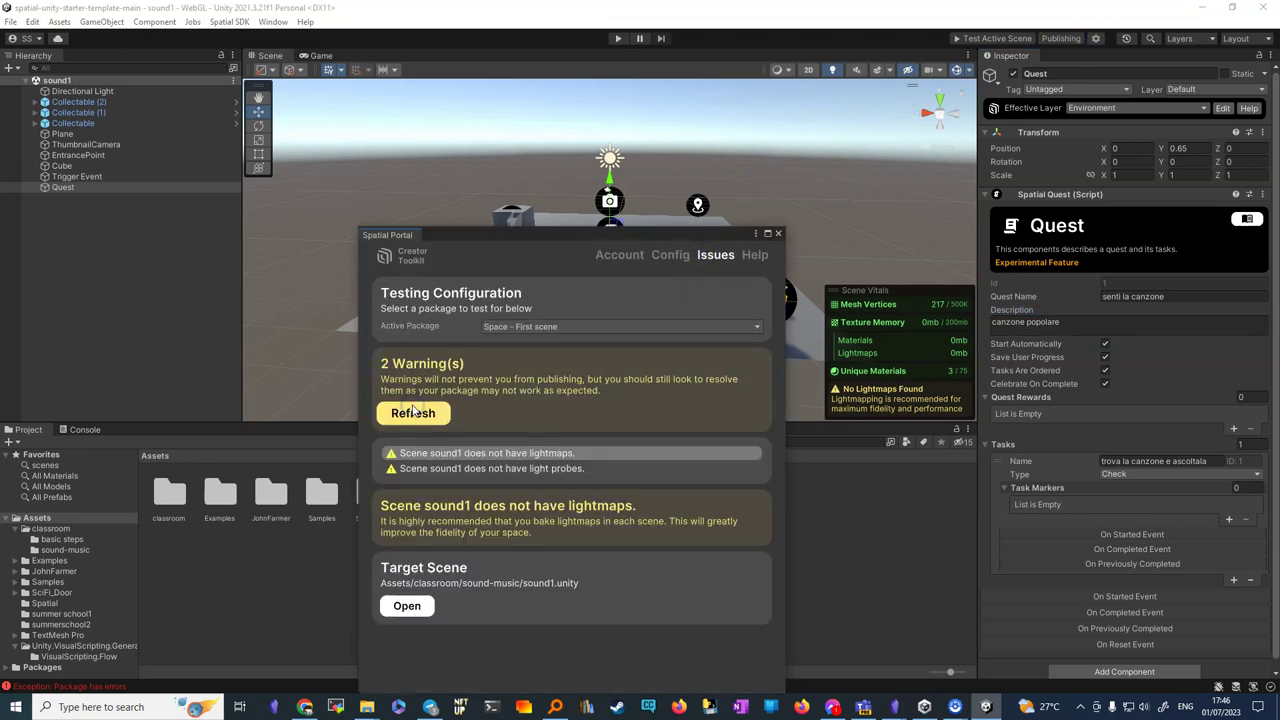
click(778, 233)
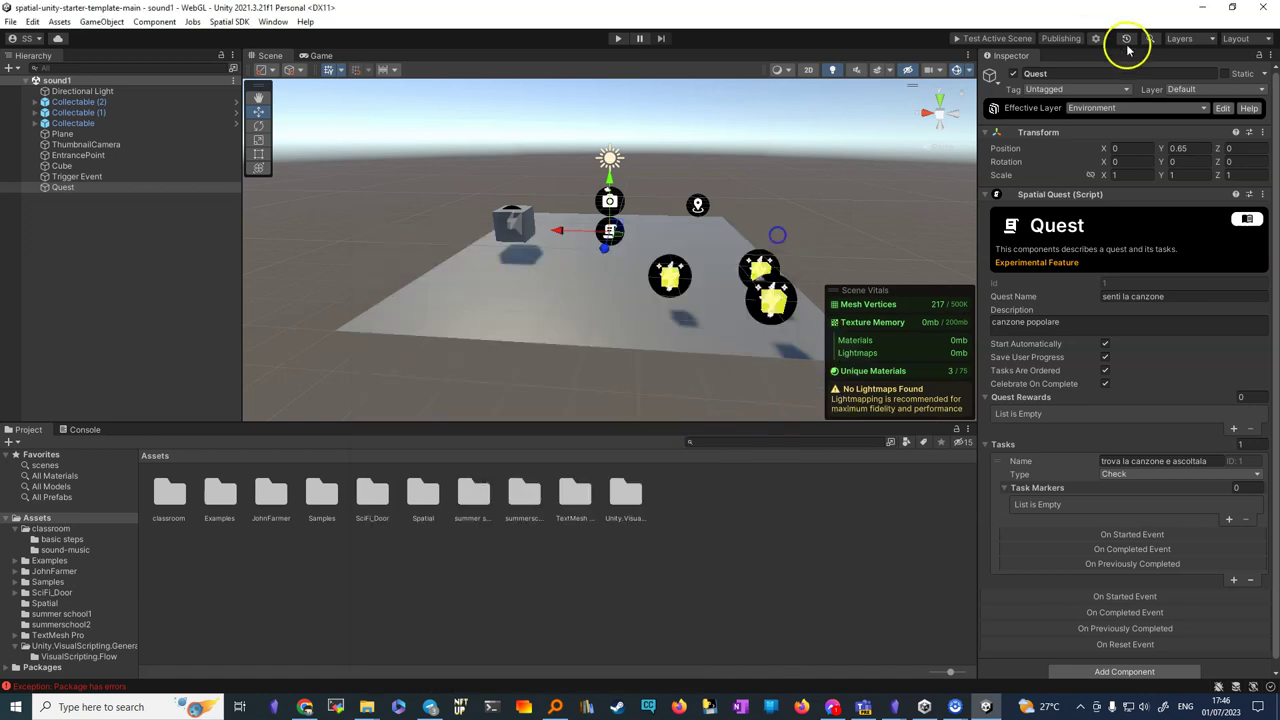
- Test the active scene in the Spatial sandbox and walk the avatar up to the gray cube
click(995, 39)
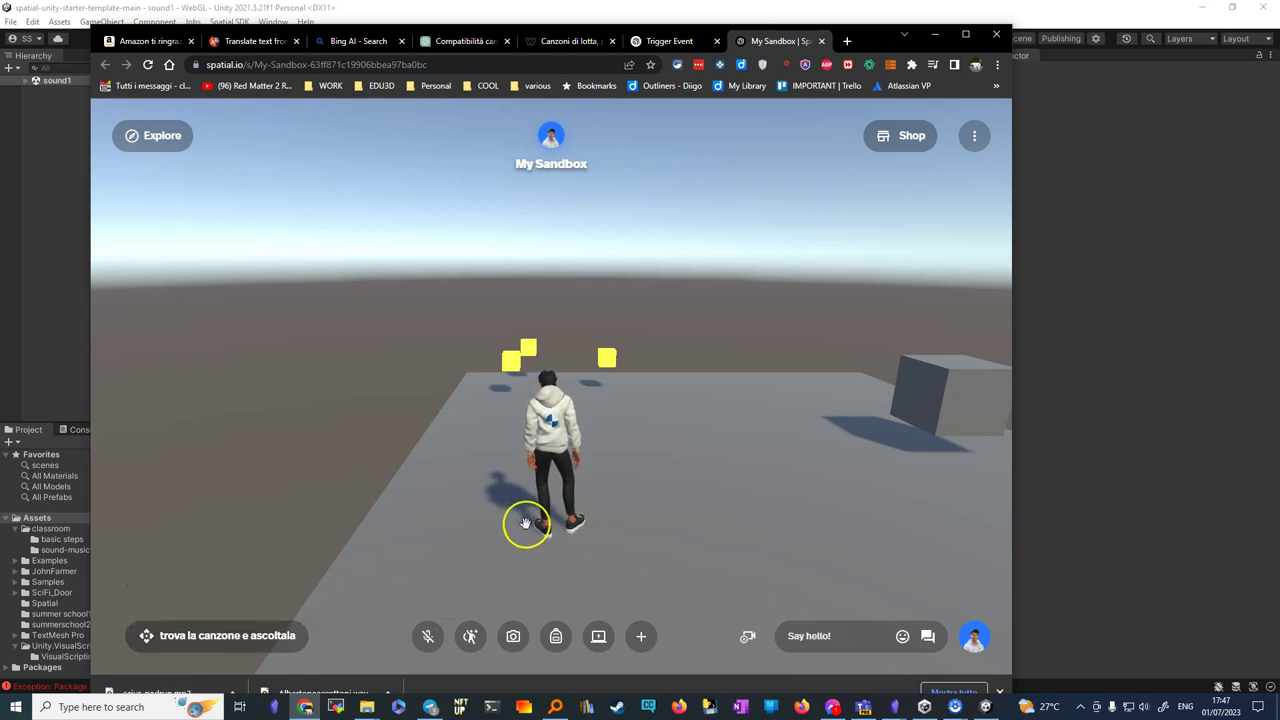
key(Right)
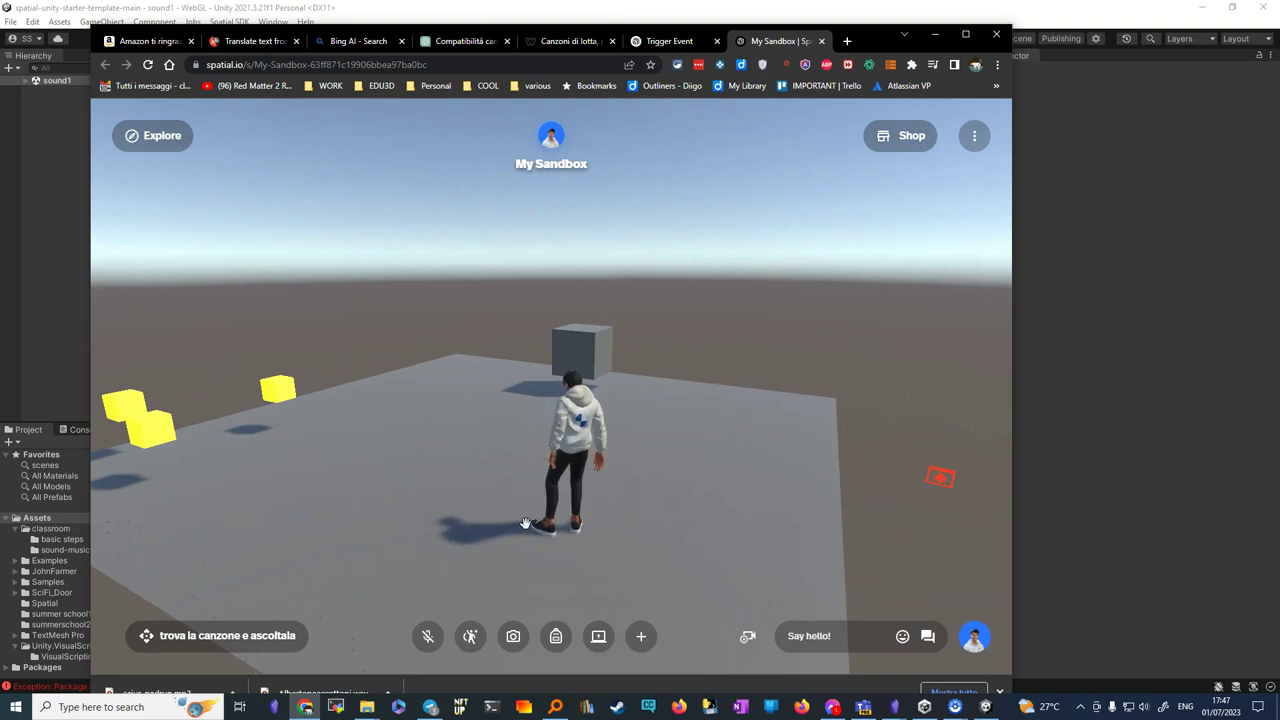
key(Up)
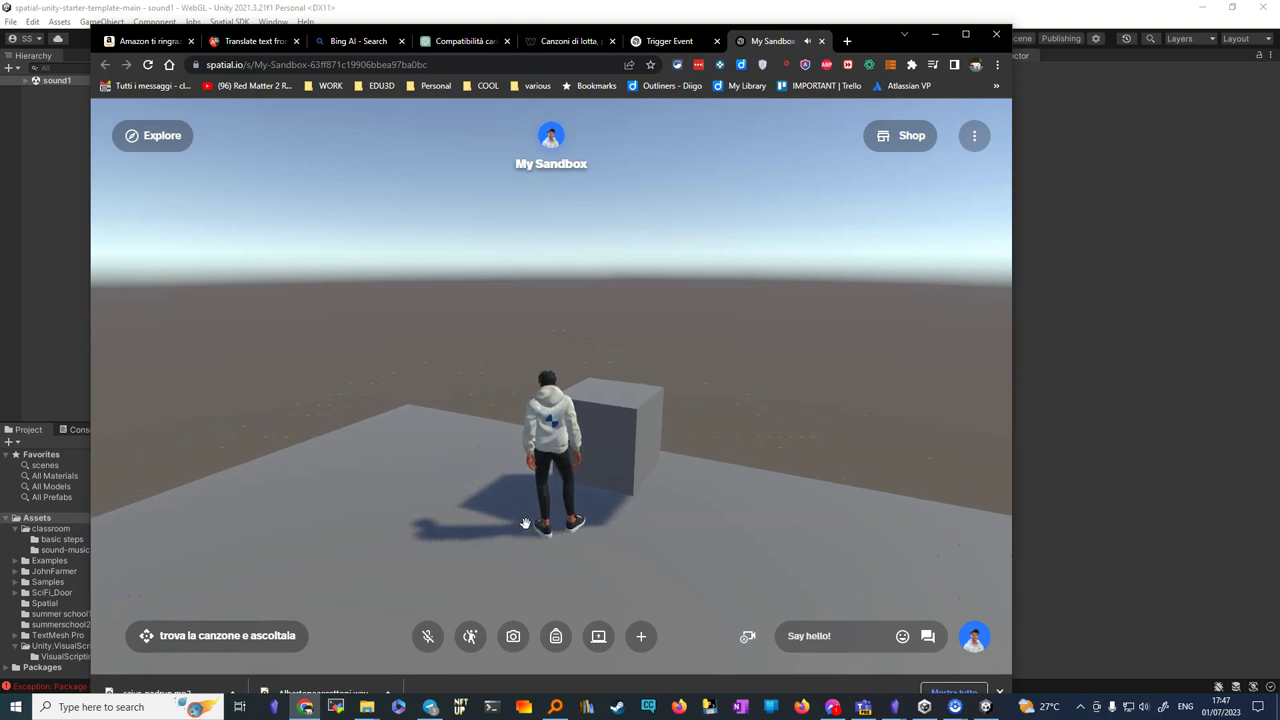
key(Left)
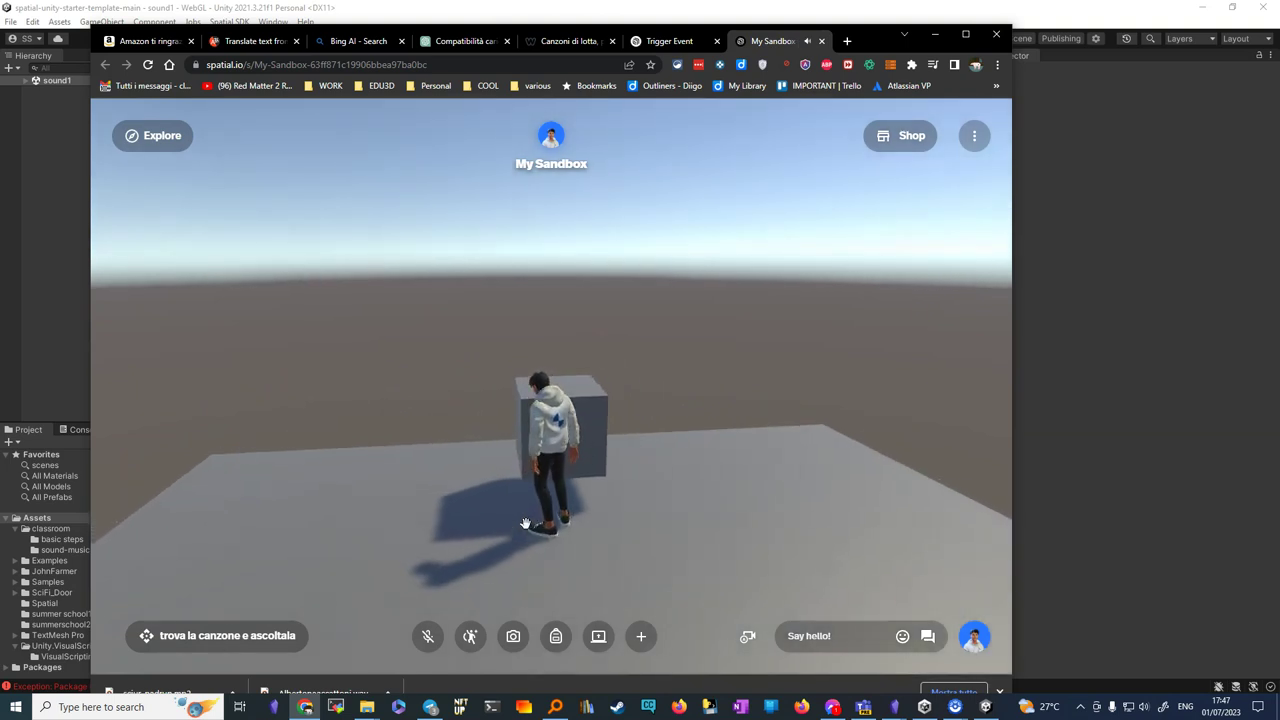
- Walk the avatar around and past the gray cube in the sandbox to test the completion of the song-listening task
key(Left)
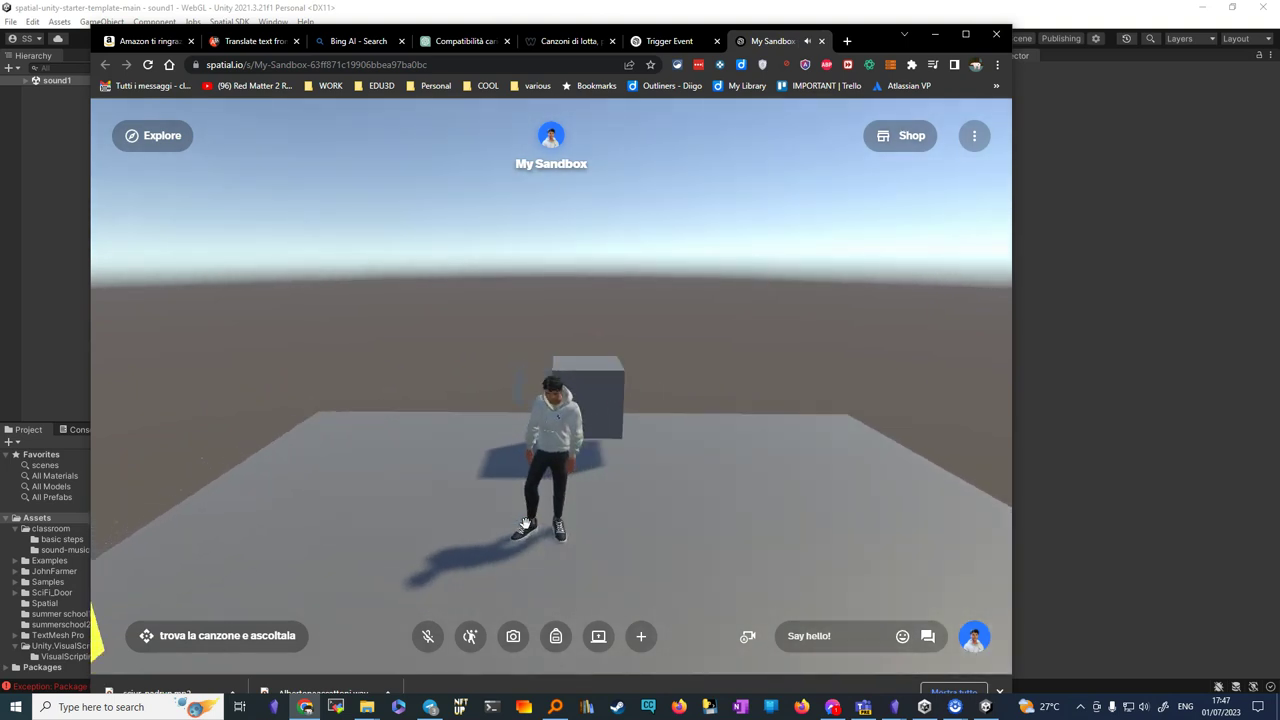
key(Up)
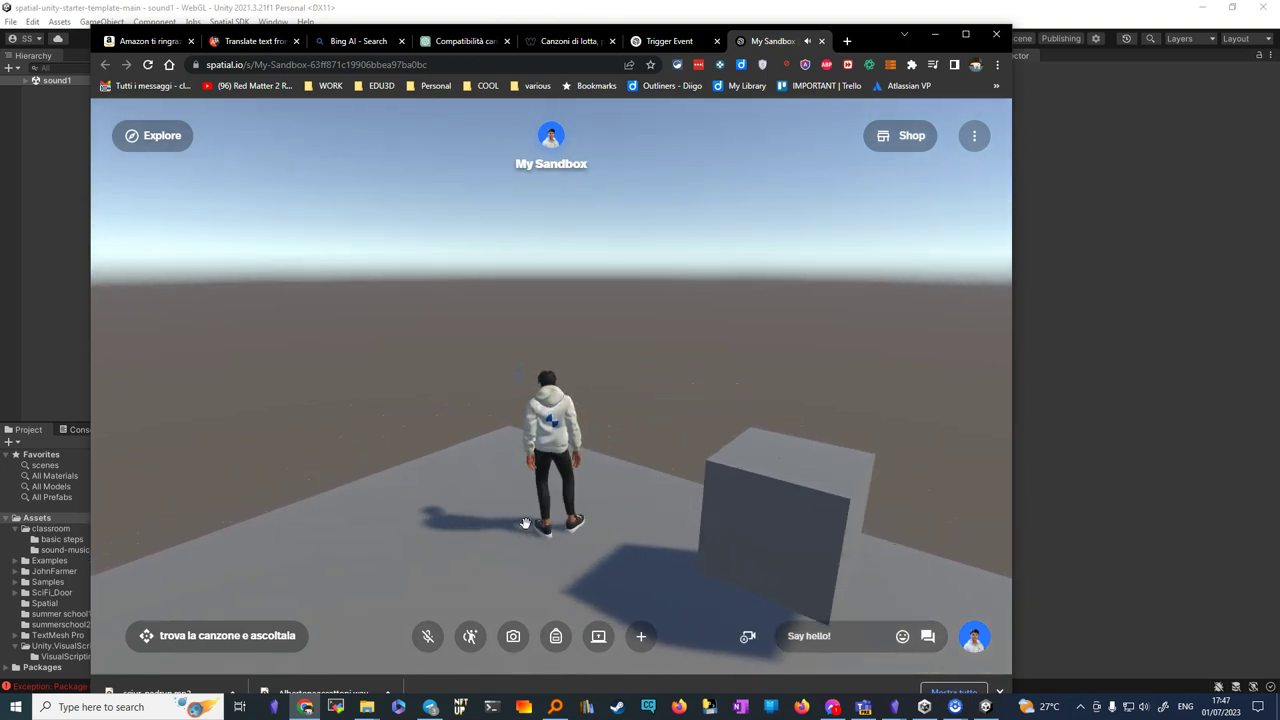
key(Left)
key(Left)
key(Up)
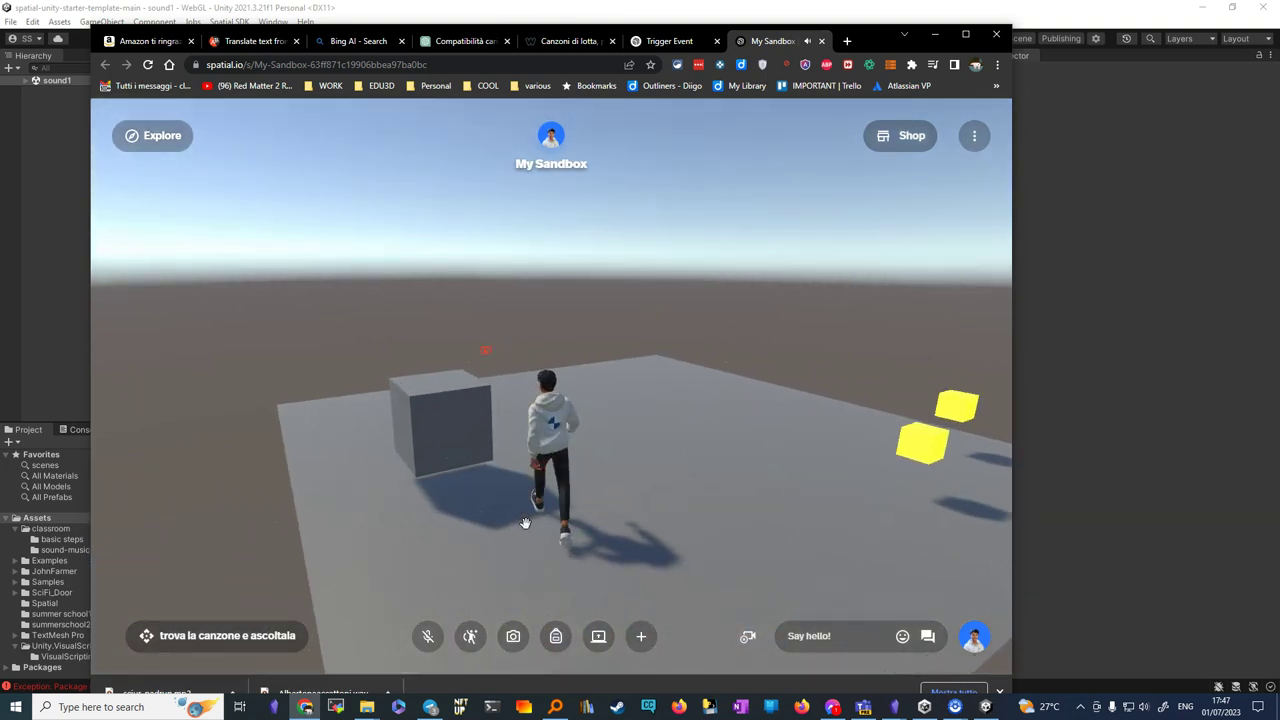
key(Up)
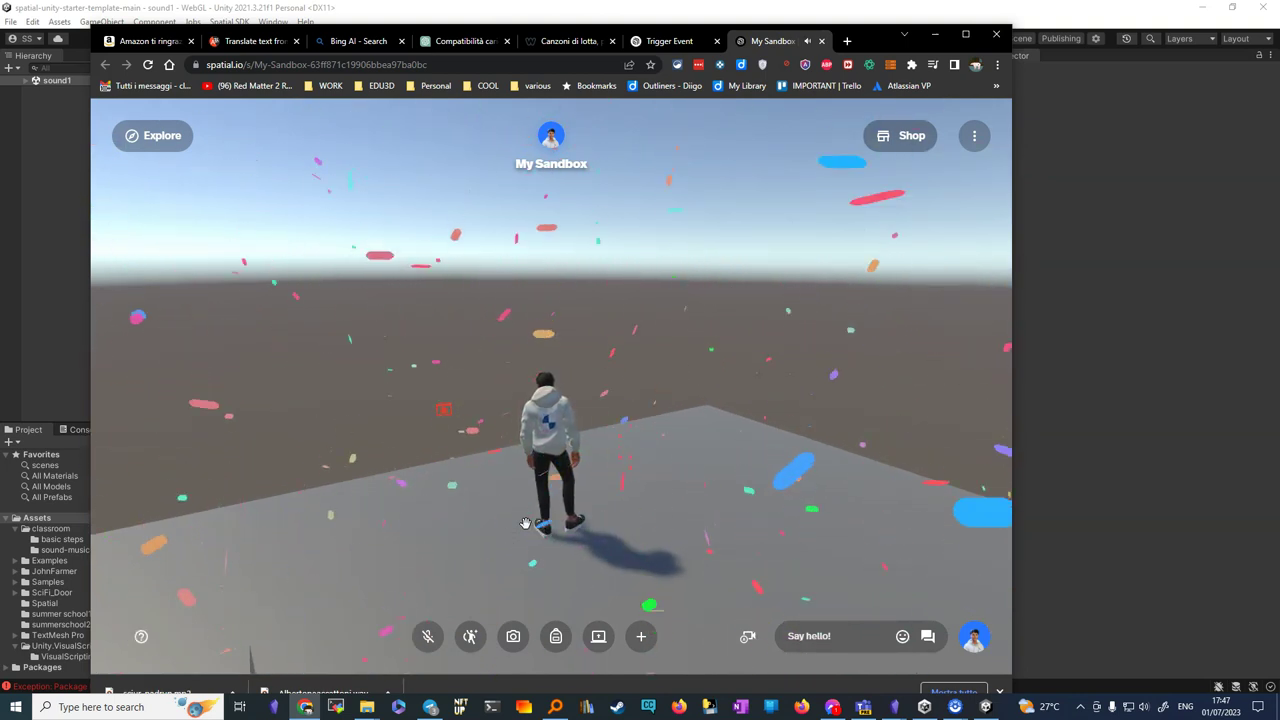
key(Right)
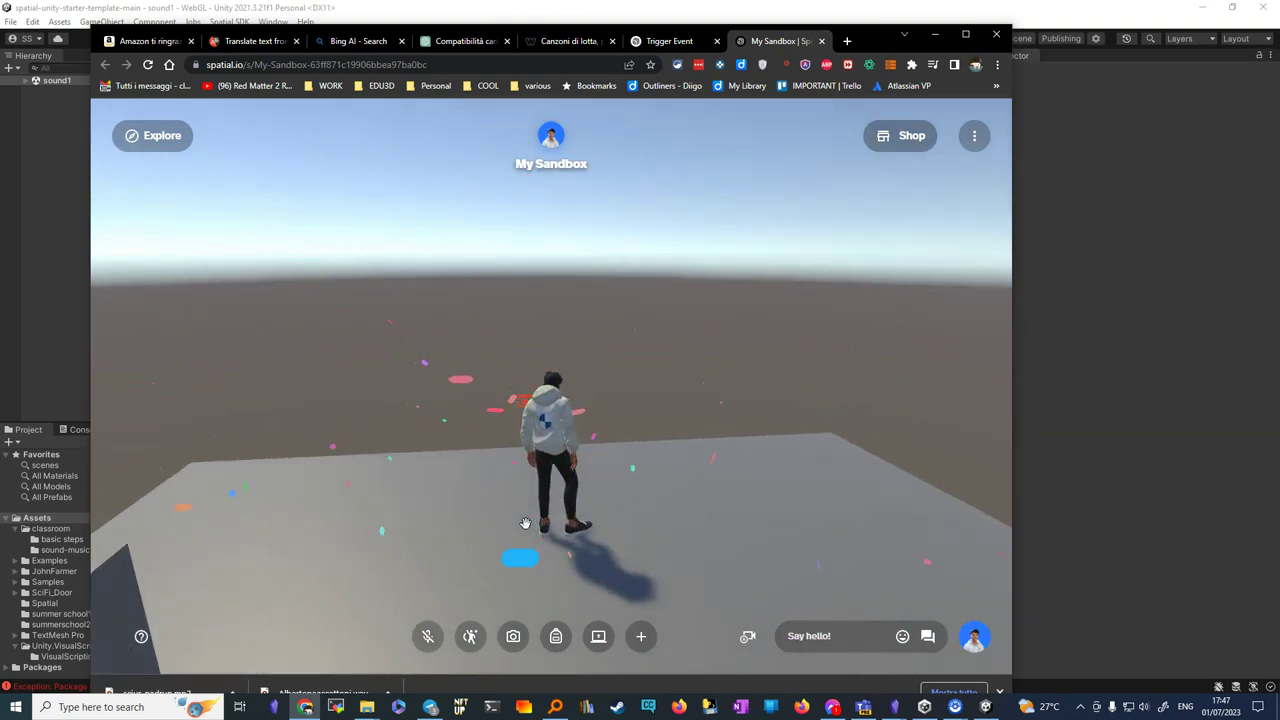
- View and dismiss the sandbox's controls and tips, and walk the avatar around the platform to examine the gray cube and yellow collectables
click(141, 636)
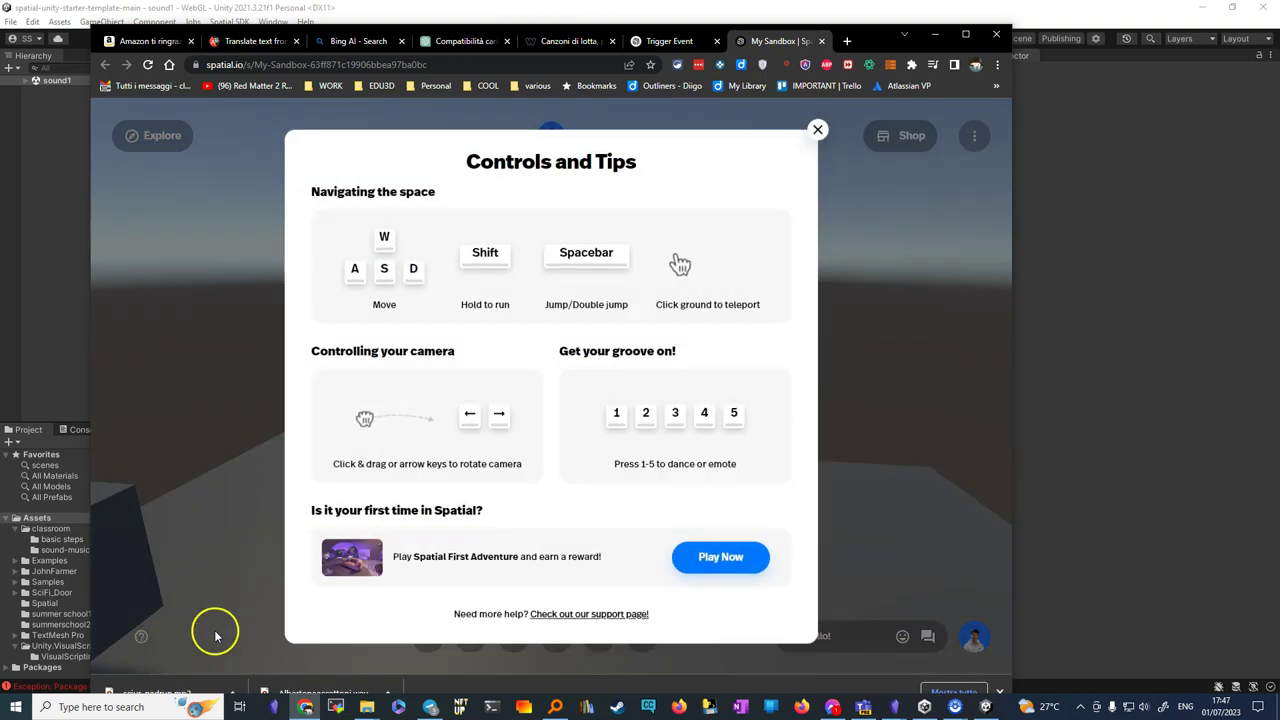
click(817, 129)
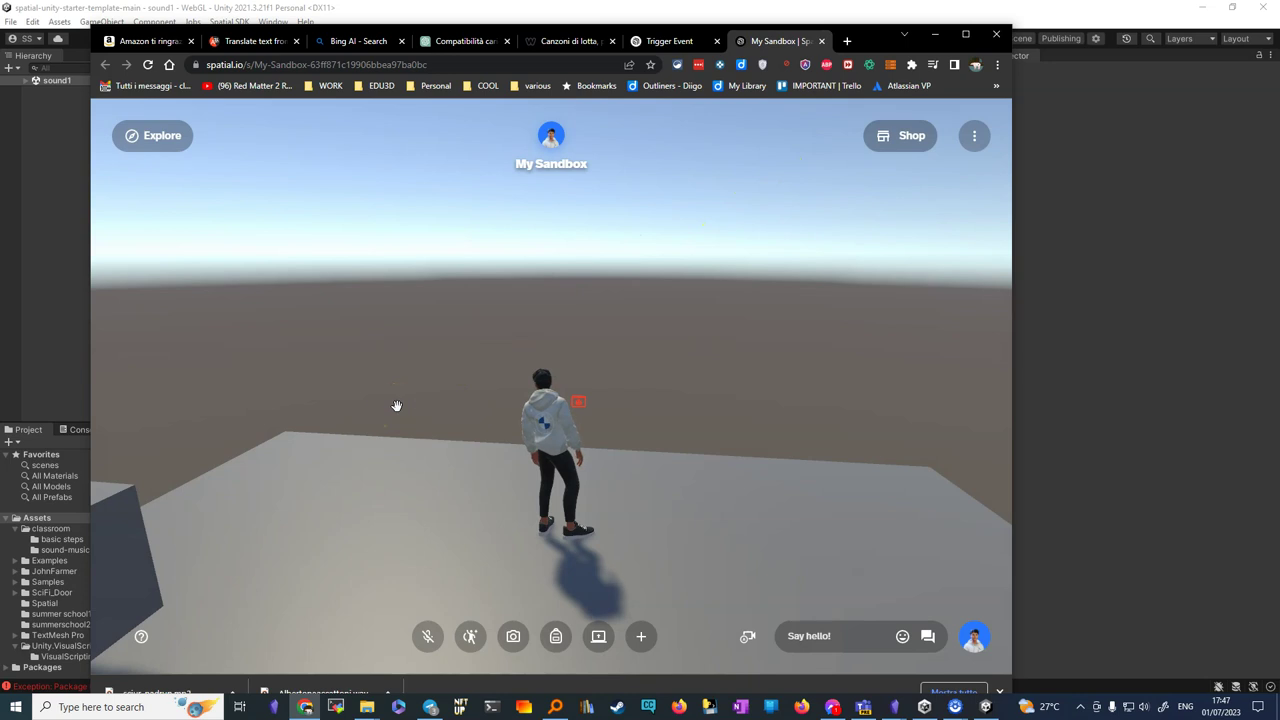
key(a)
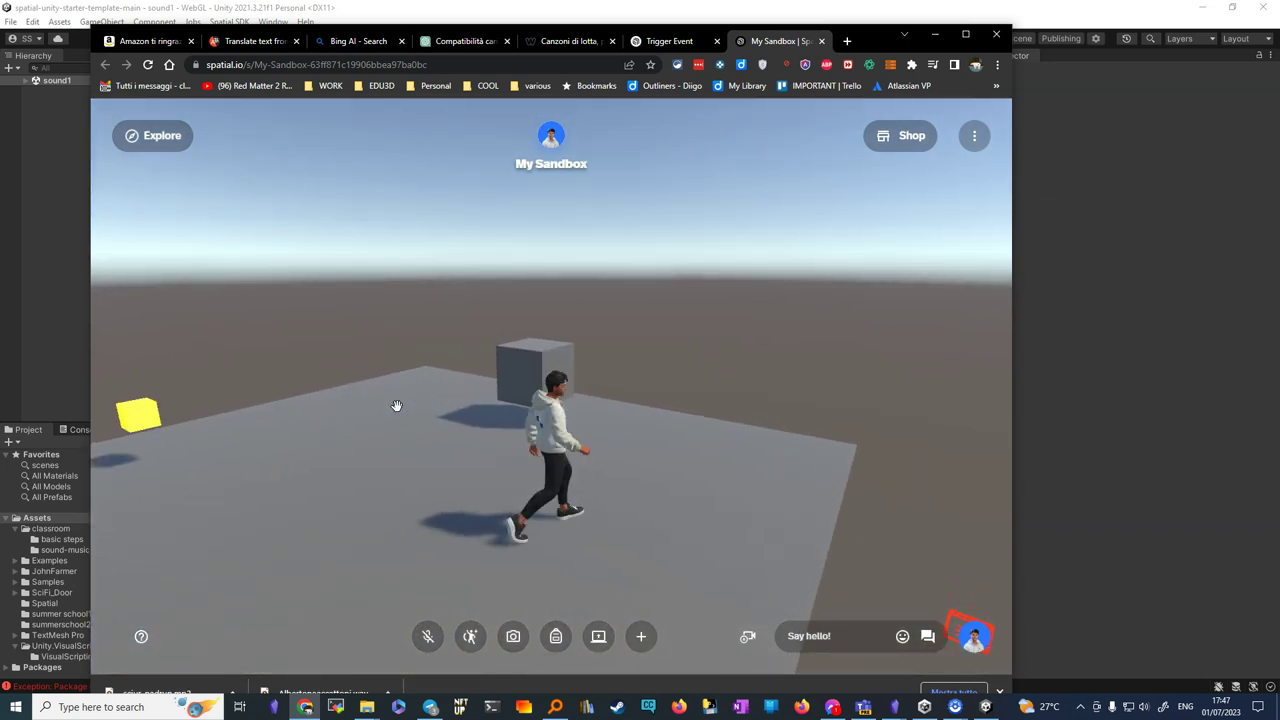
key(s)
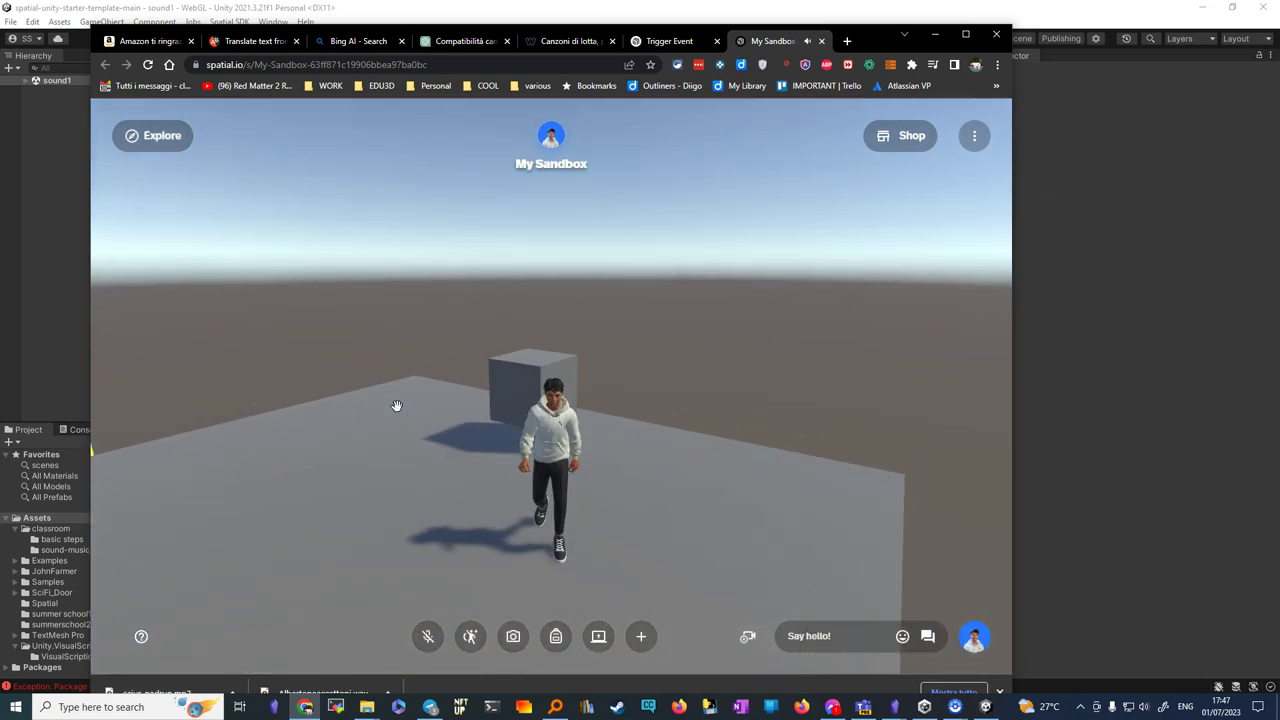
key(a)
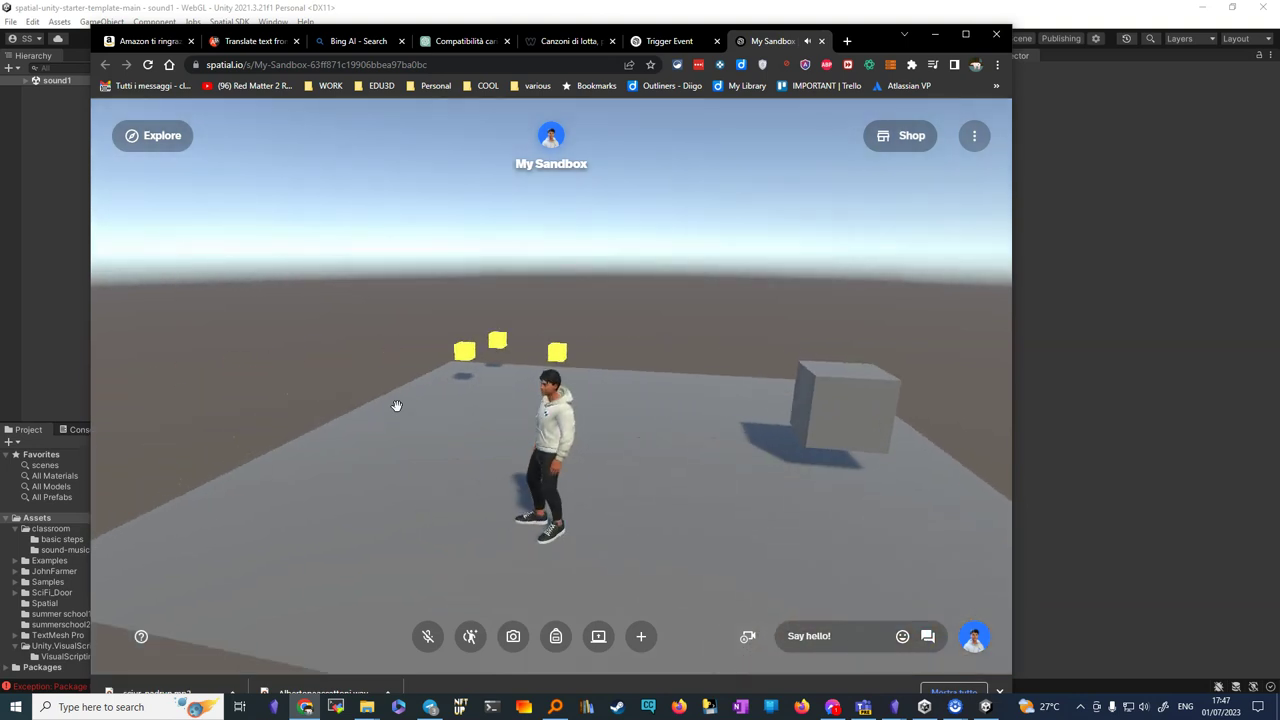
key(w)
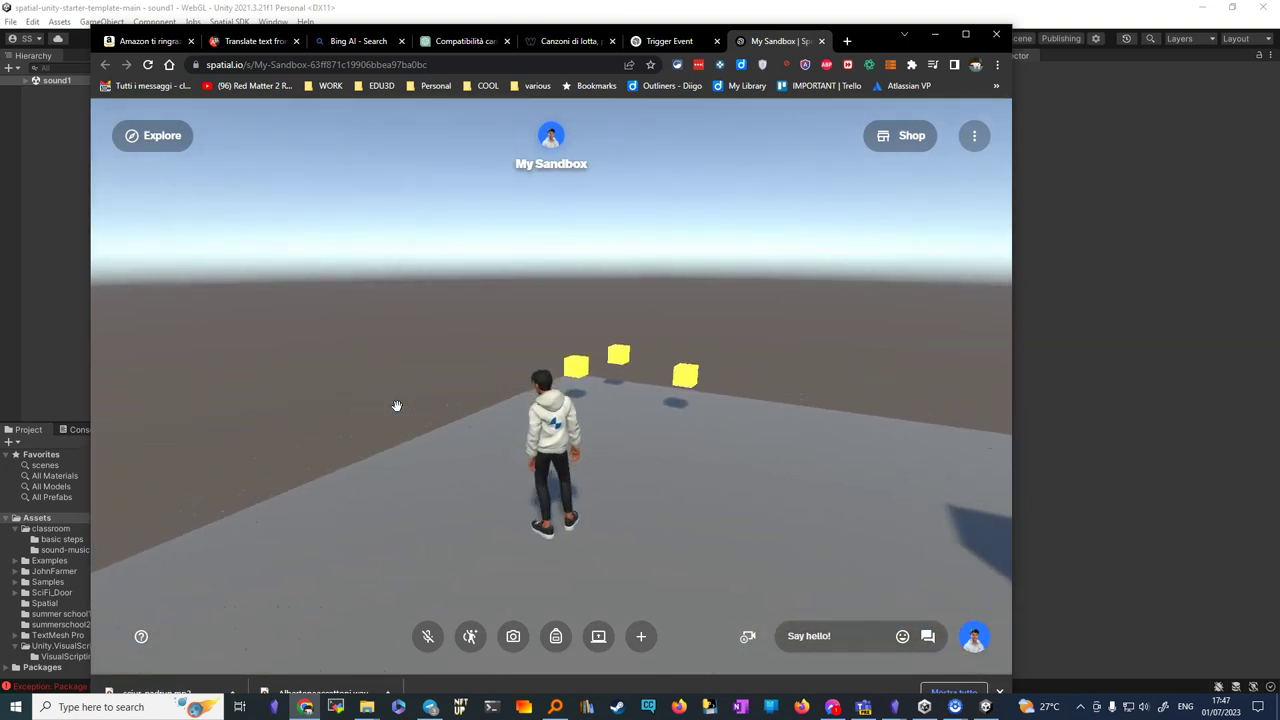
key(d)
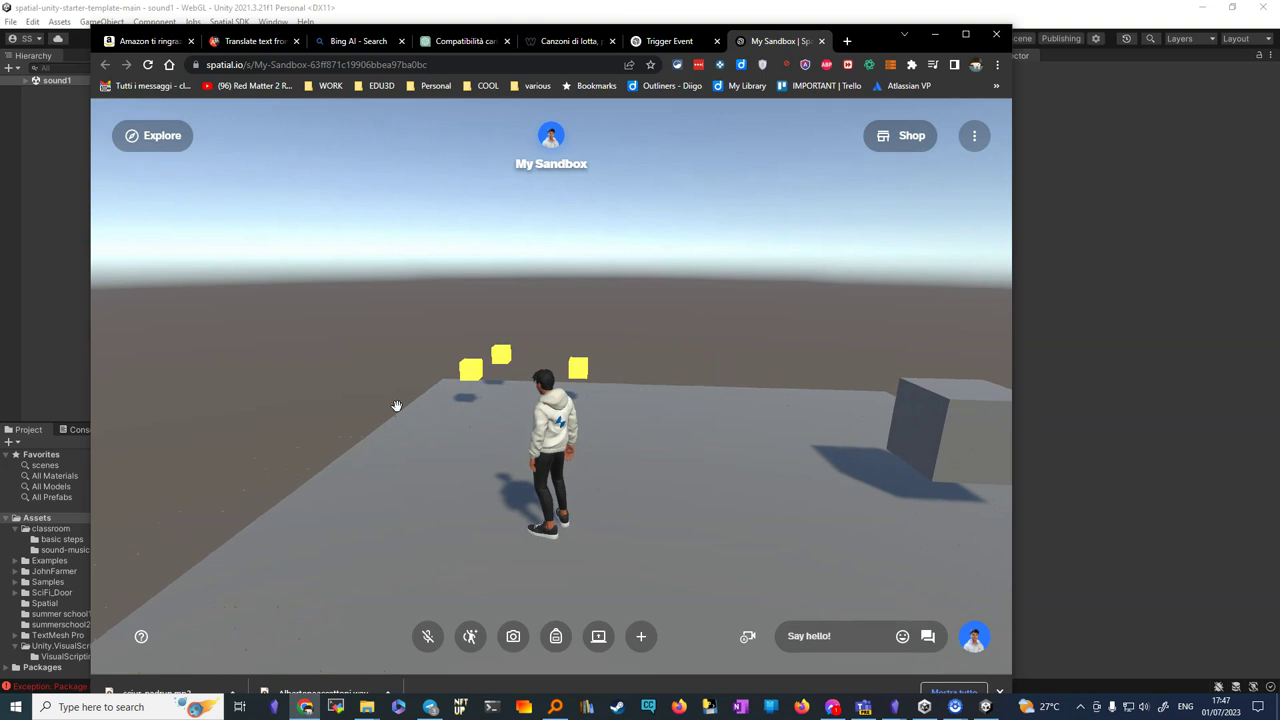
key(d)
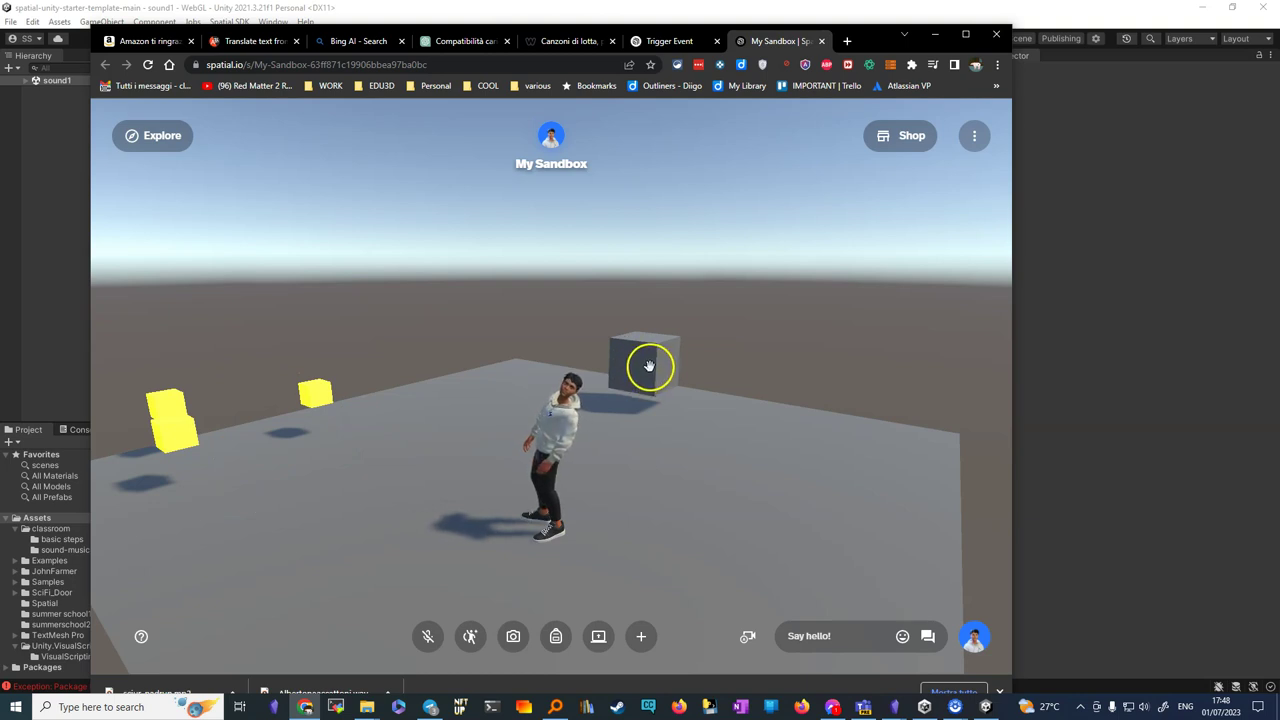
- Close the sandbox, switch back to Unity and show the Quest object's task list
click(823, 41)
click(985, 707)
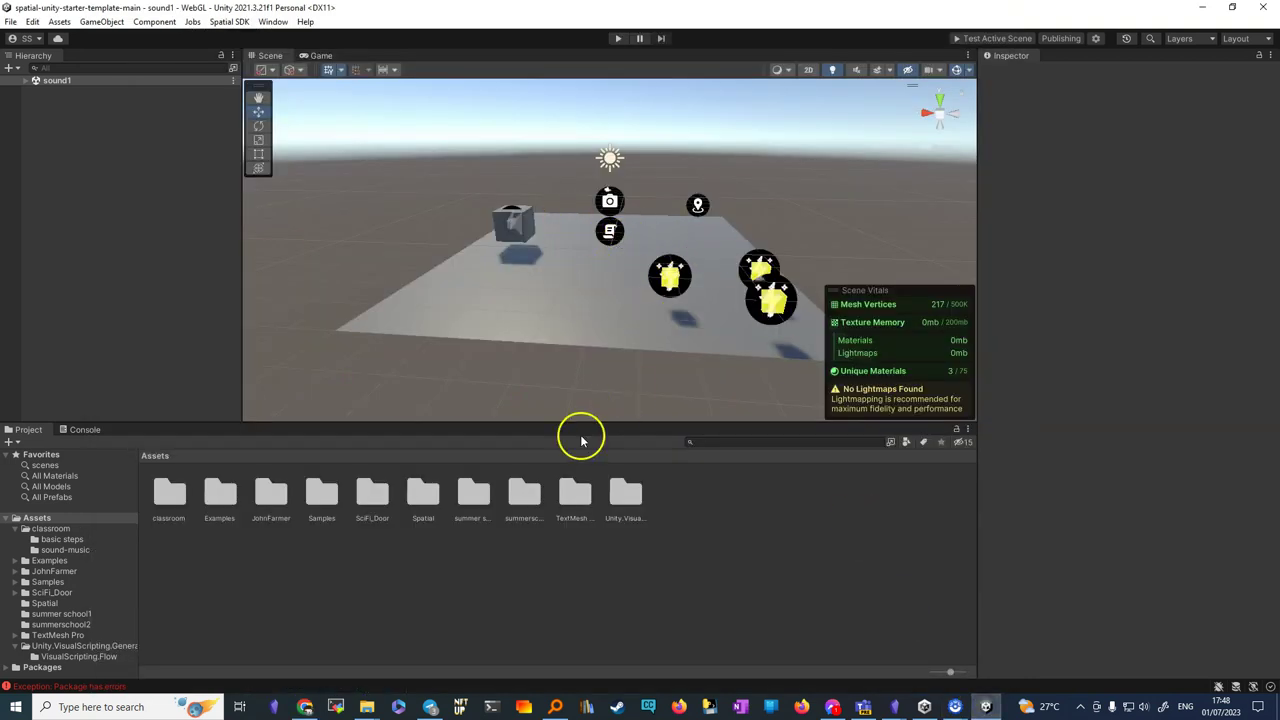
click(613, 234)
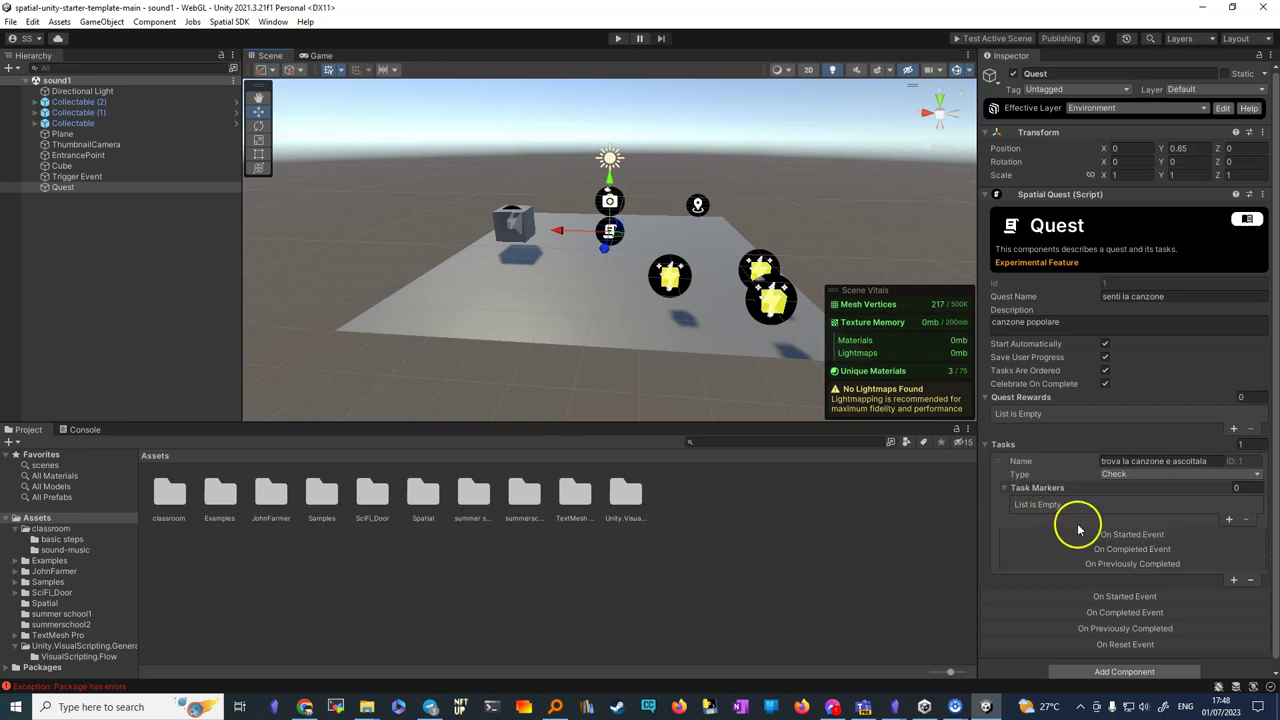
scroll(1098, 522, down, 1)
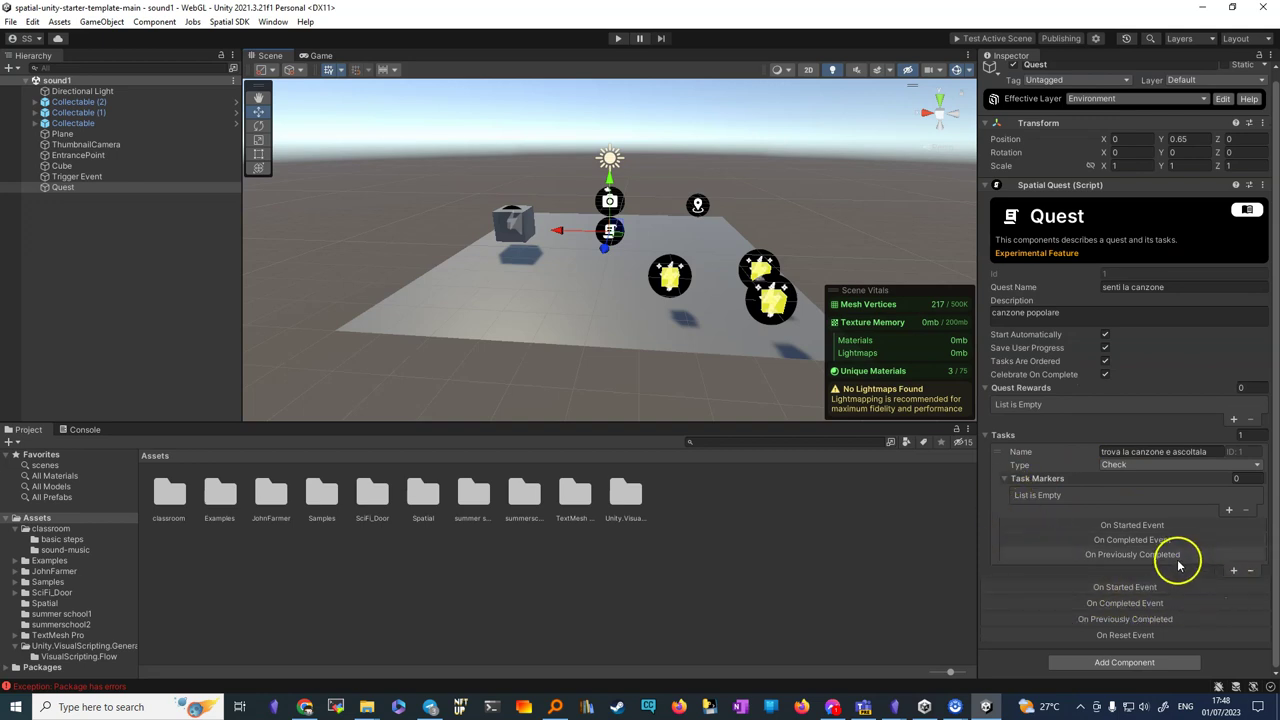
drag(1003, 458, 983, 438)
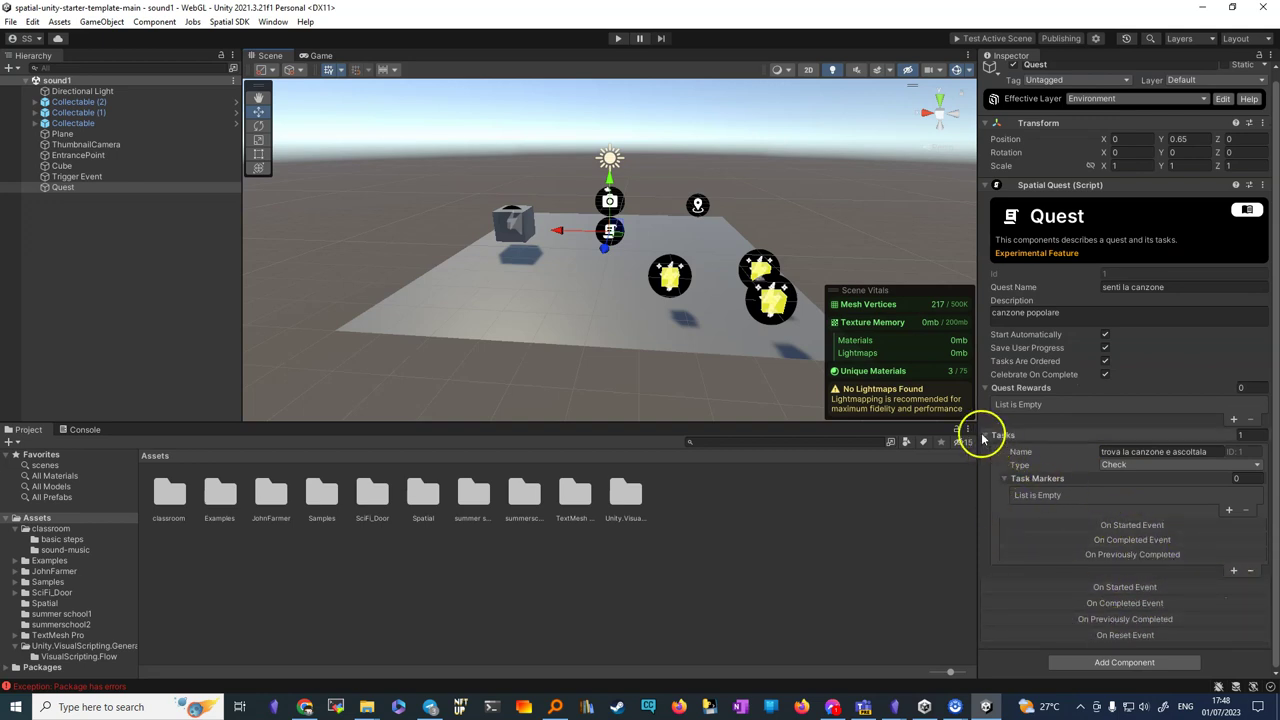
click(990, 438)
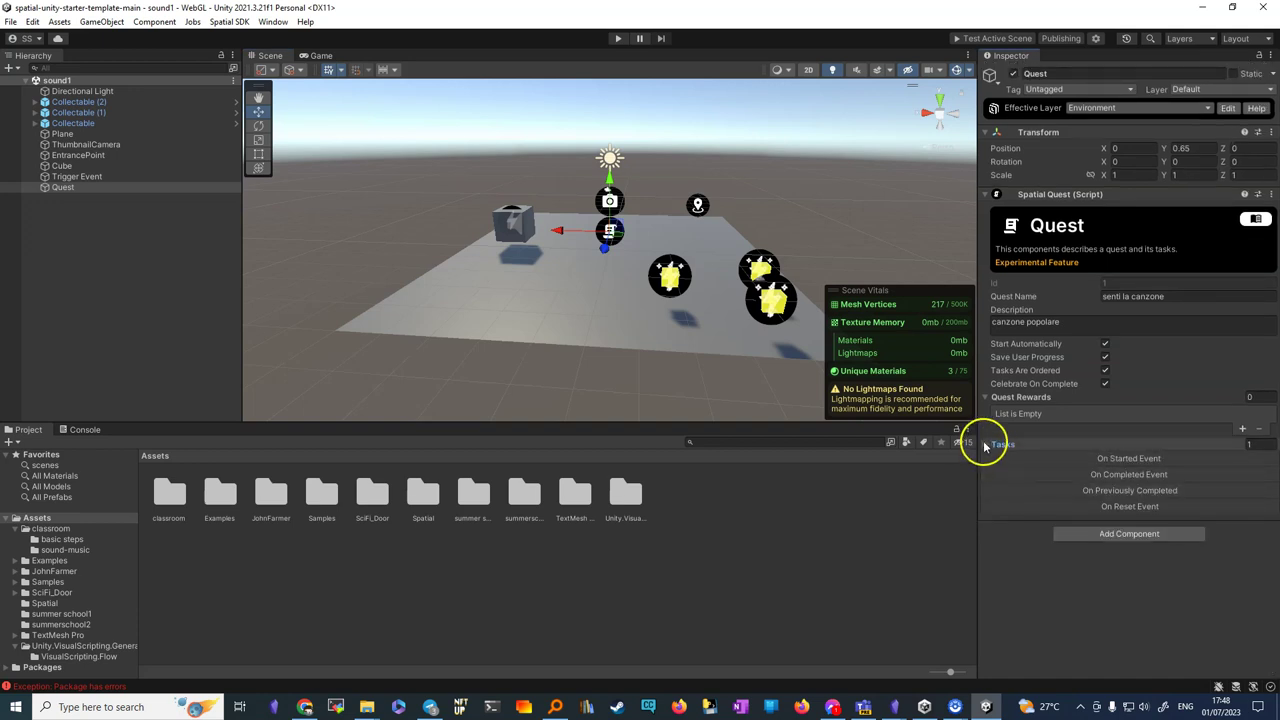
click(985, 443)
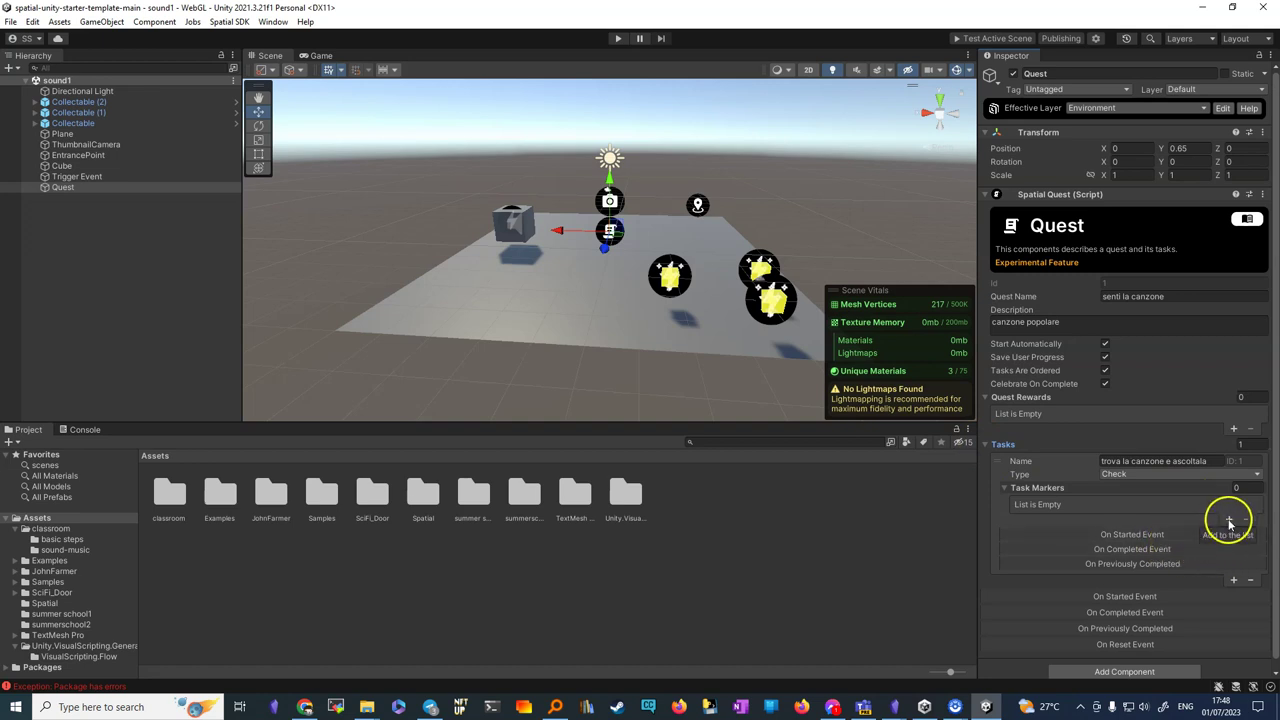
- Add a second task named "trovare i collectable" to the quest, with type Progress Bar and 3 progress steps
click(1232, 581)
click(1110, 580)
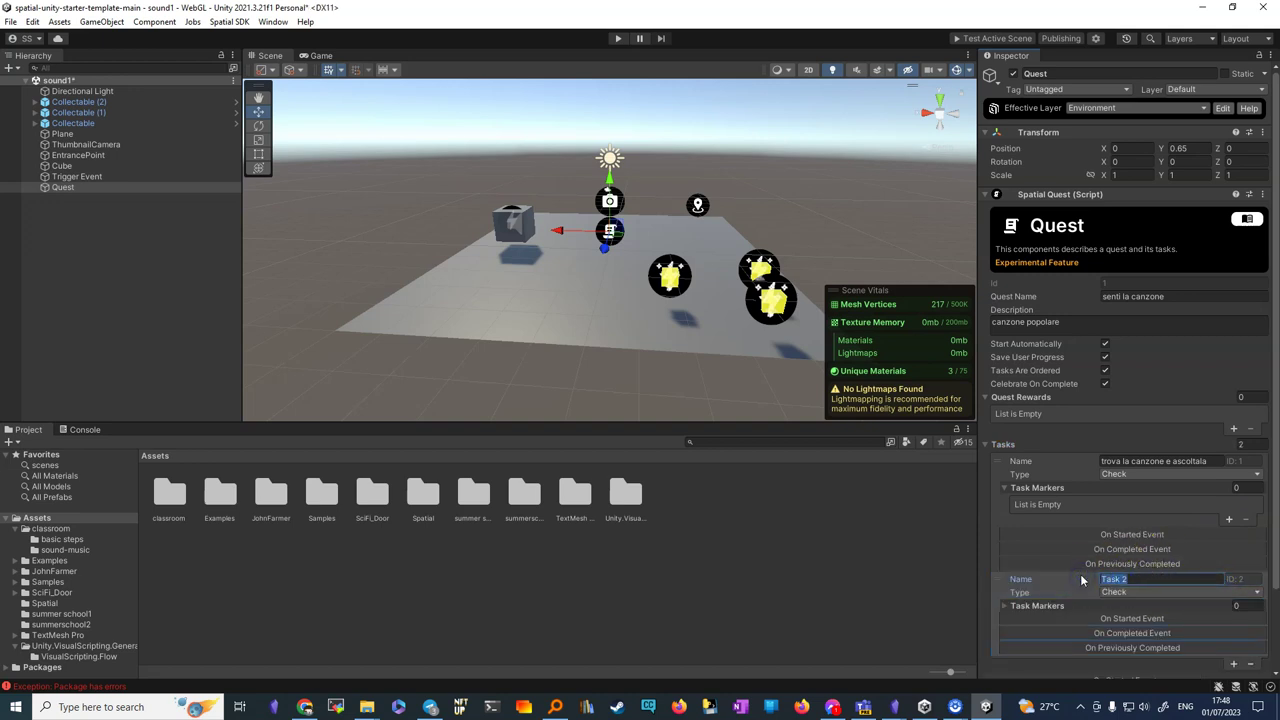
text(trovare i collectable)
click(1120, 591)
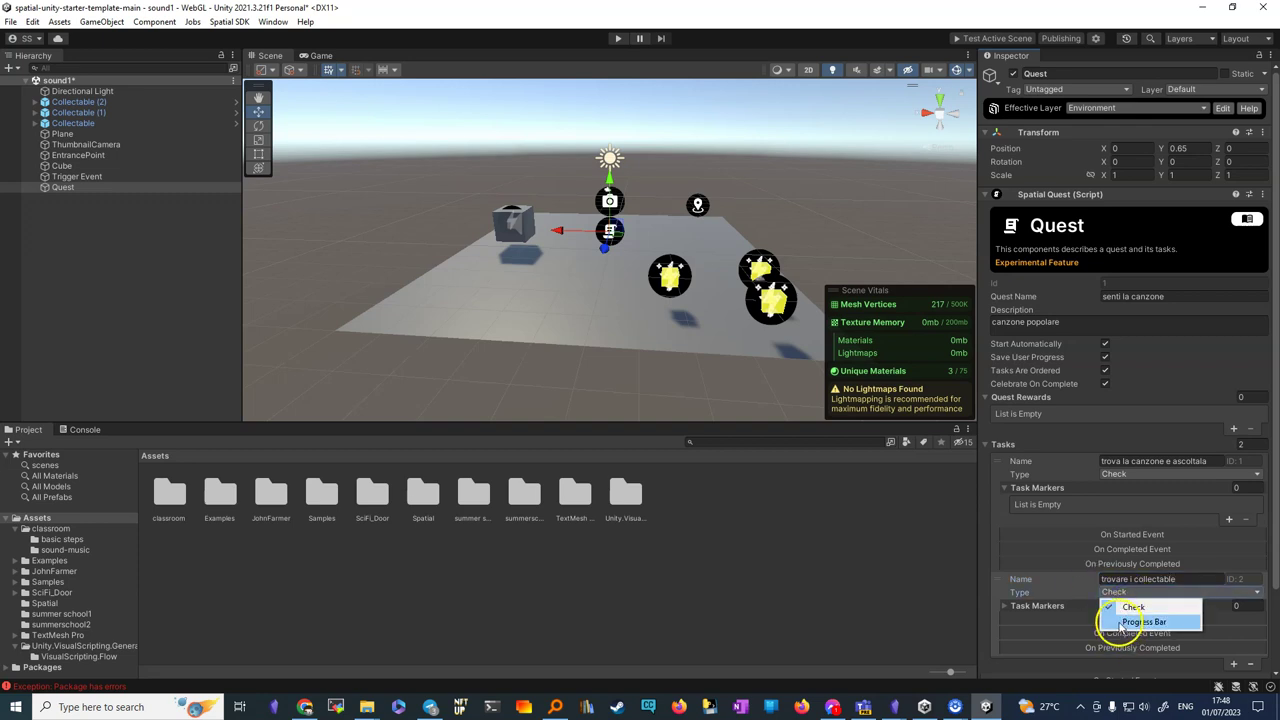
click(1118, 622)
click(1121, 606)
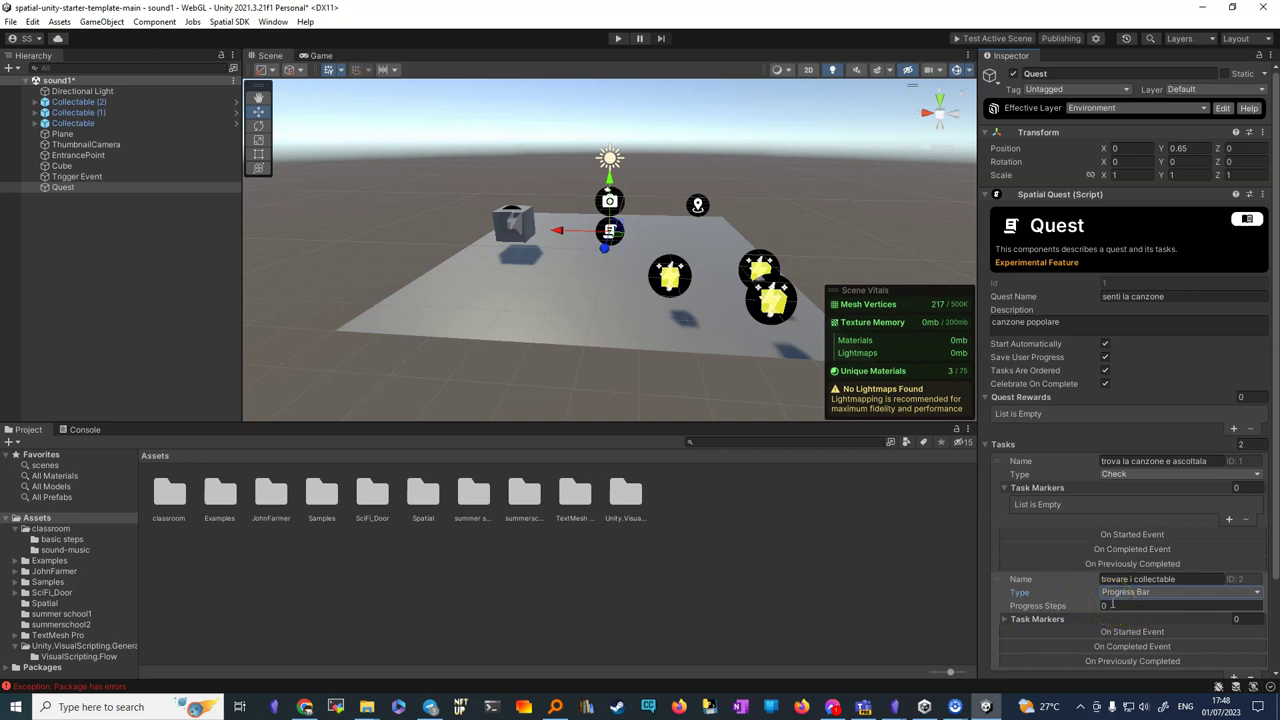
double_click(1093, 610)
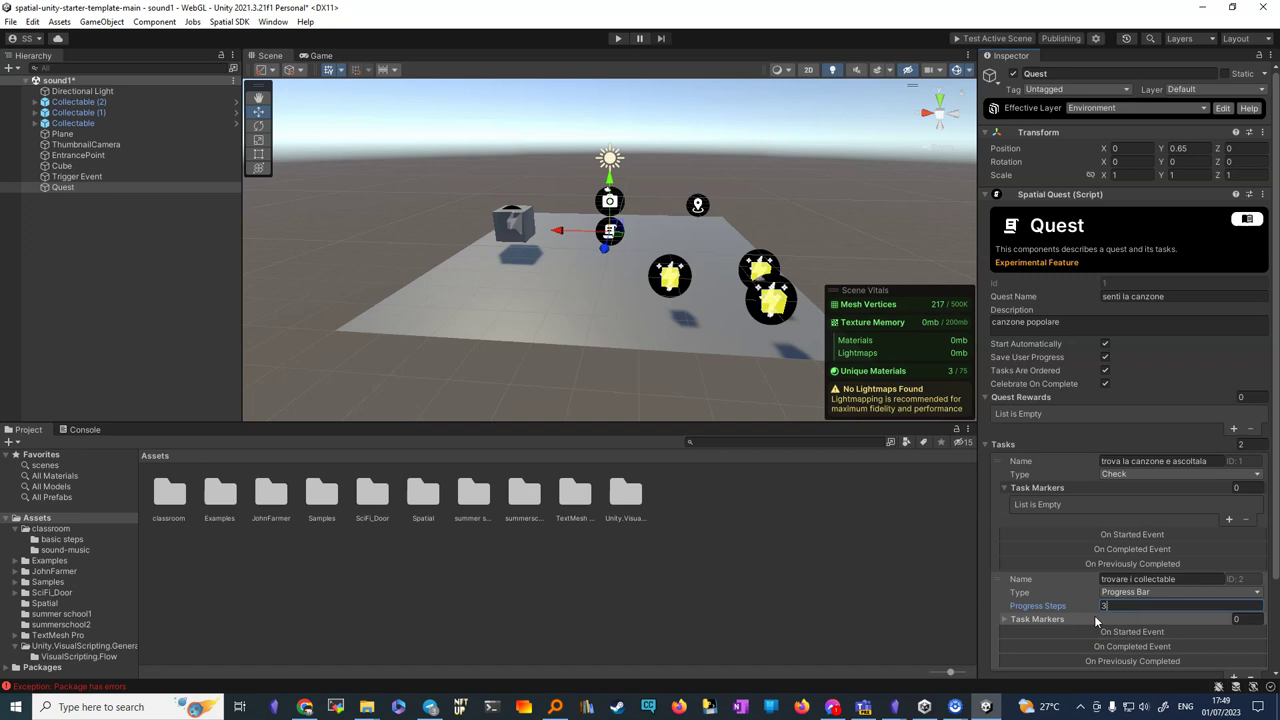
click(1094, 617)
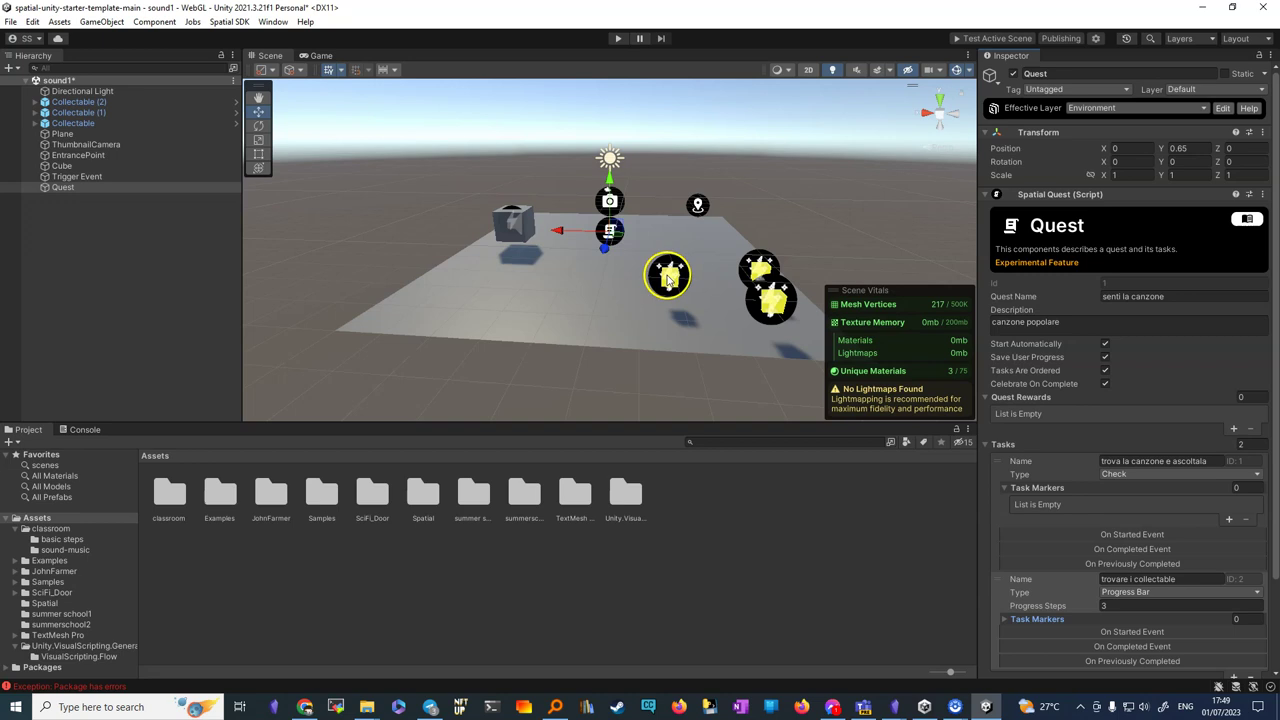
- Open the prefab of Collectable (1) for editing and show the On Enter Event settings of its Trigger object
click(668, 279)
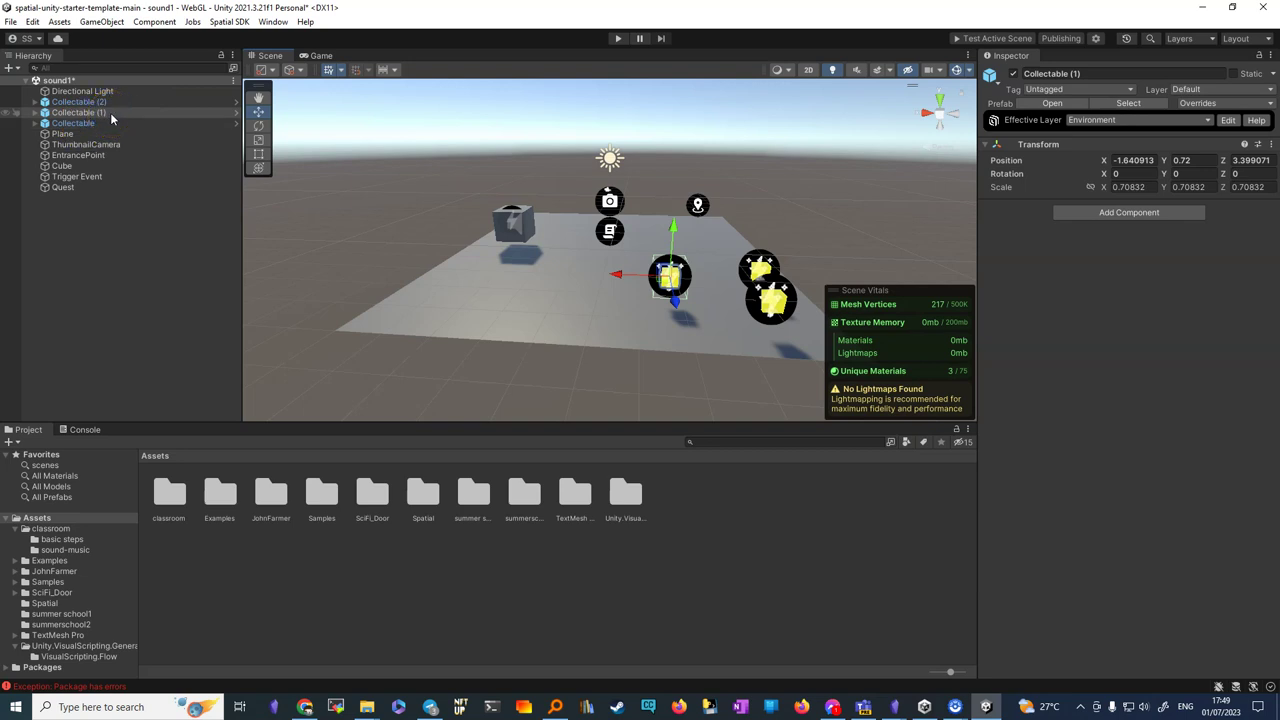
click(235, 115)
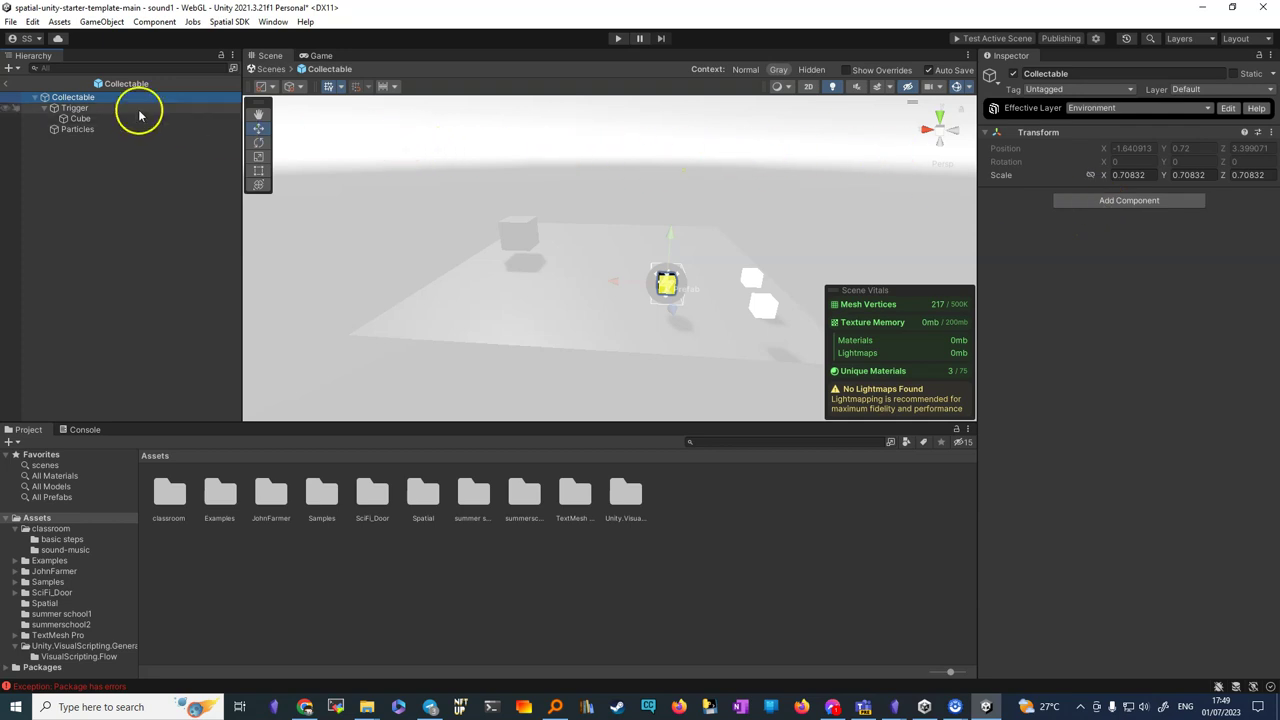
click(73, 108)
mouse_move(71, 109)
mouse_down()
mouse_move(67, 119)
mouse_move(51, 86)
mouse_move(85, 121)
mouse_move(79, 131)
mouse_move(76, 112)
mouse_up()
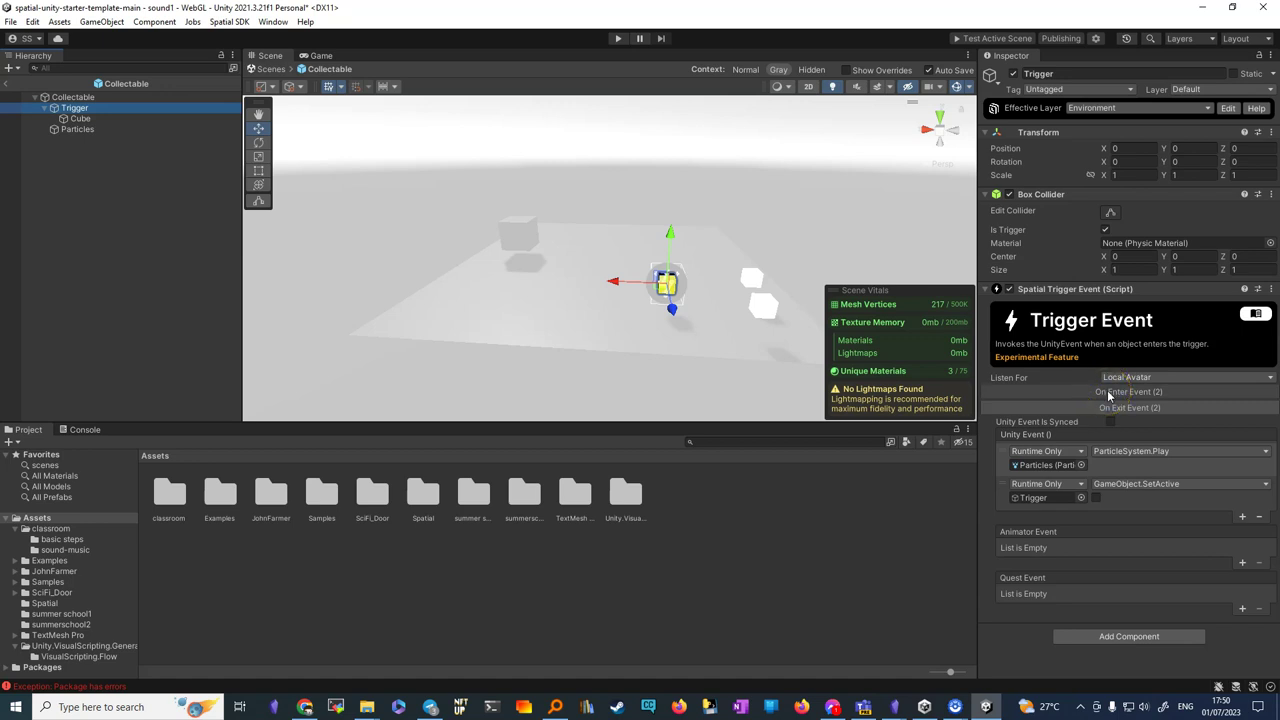
click(1108, 393)
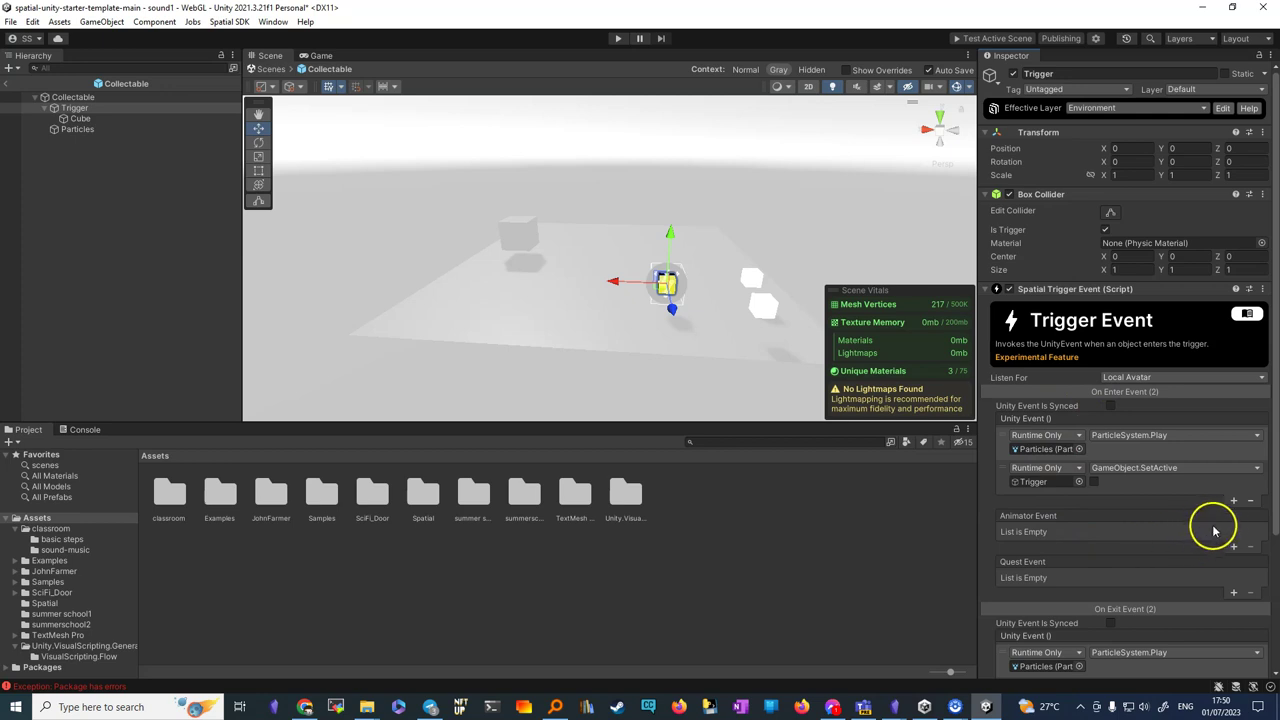
click(1233, 502)
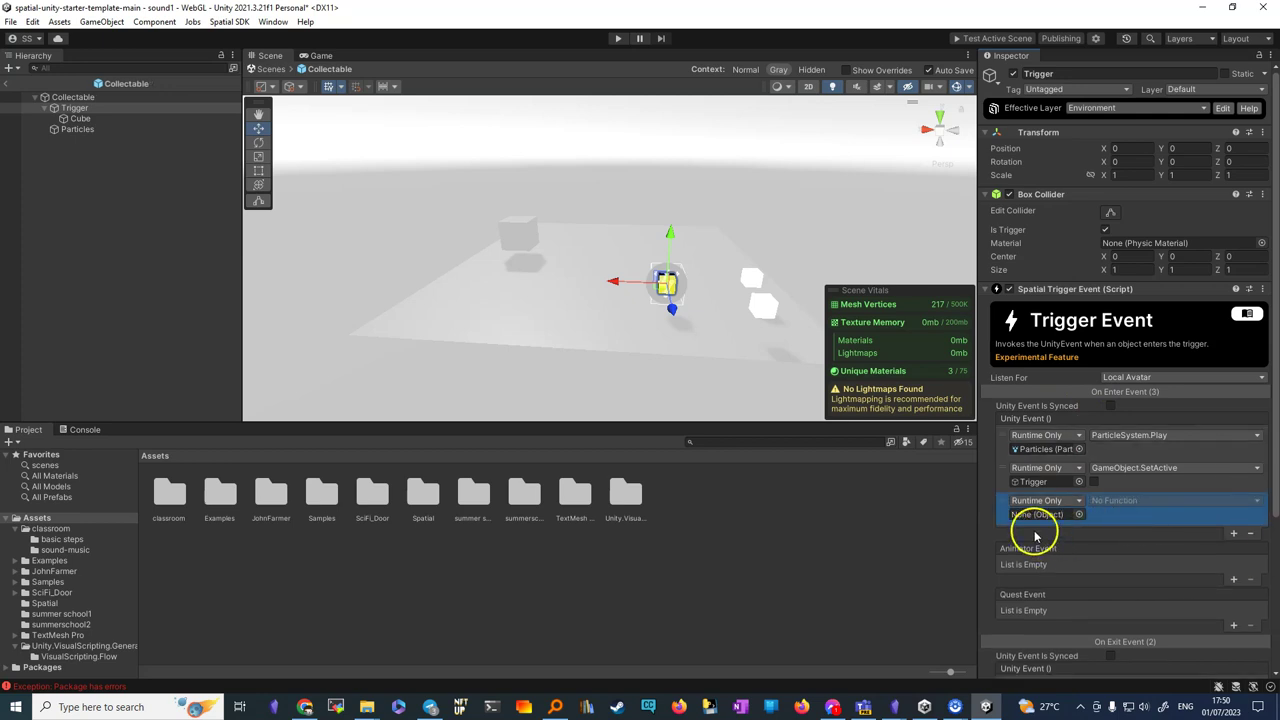
click(1250, 537)
- Add a quest event to the Trigger's On Exit Event, using quest "senti la canzone", action Add Task Progress and task "trovare i collectable"
scroll(1100, 551, down, 4)
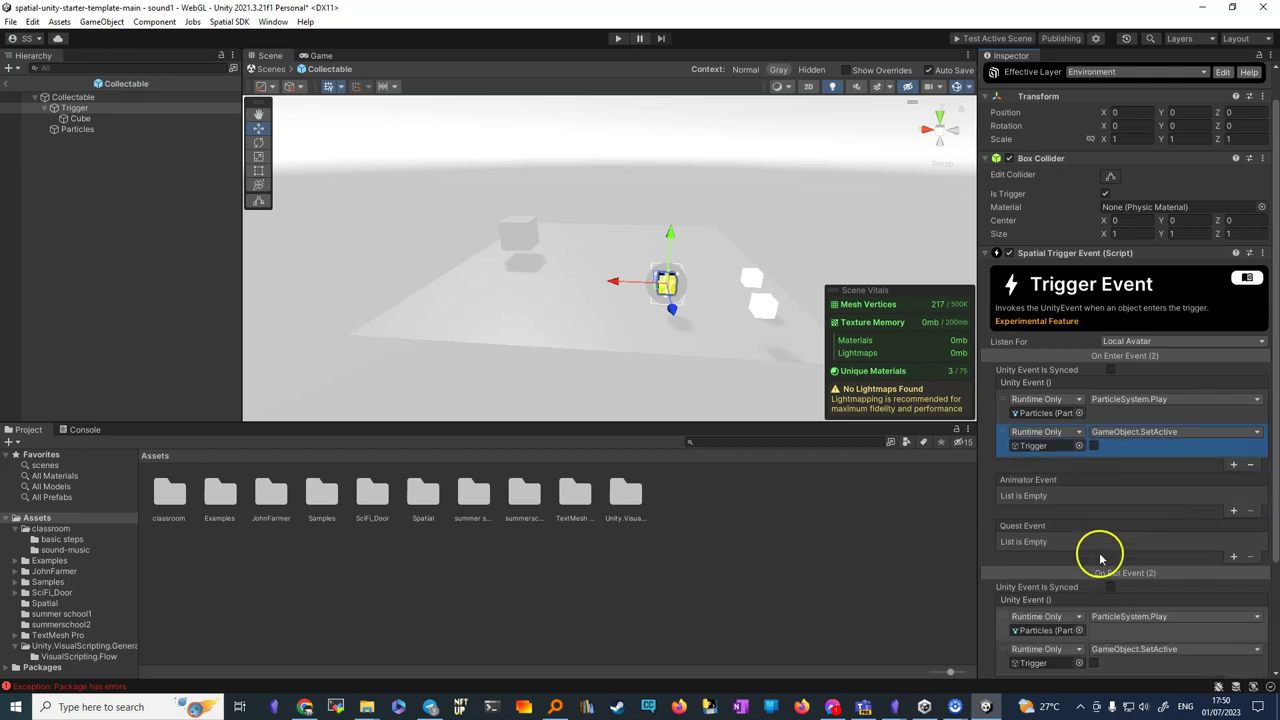
scroll(1065, 587, down, 1)
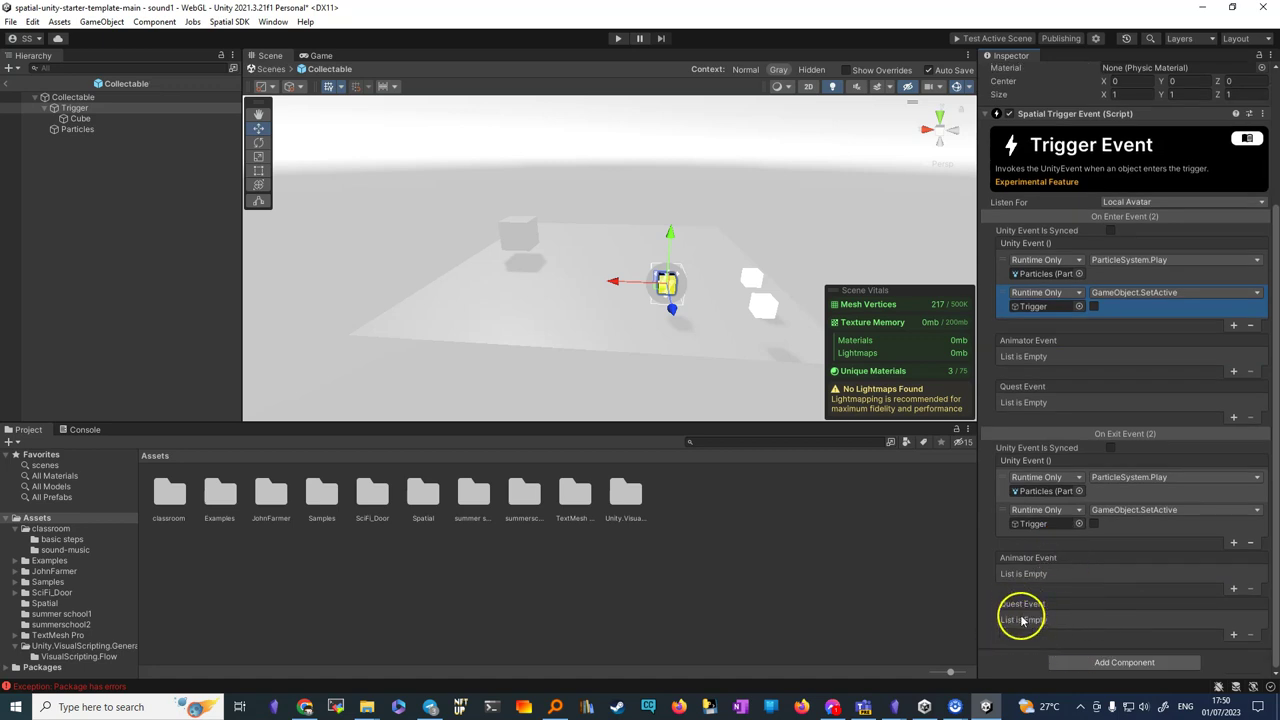
click(1232, 636)
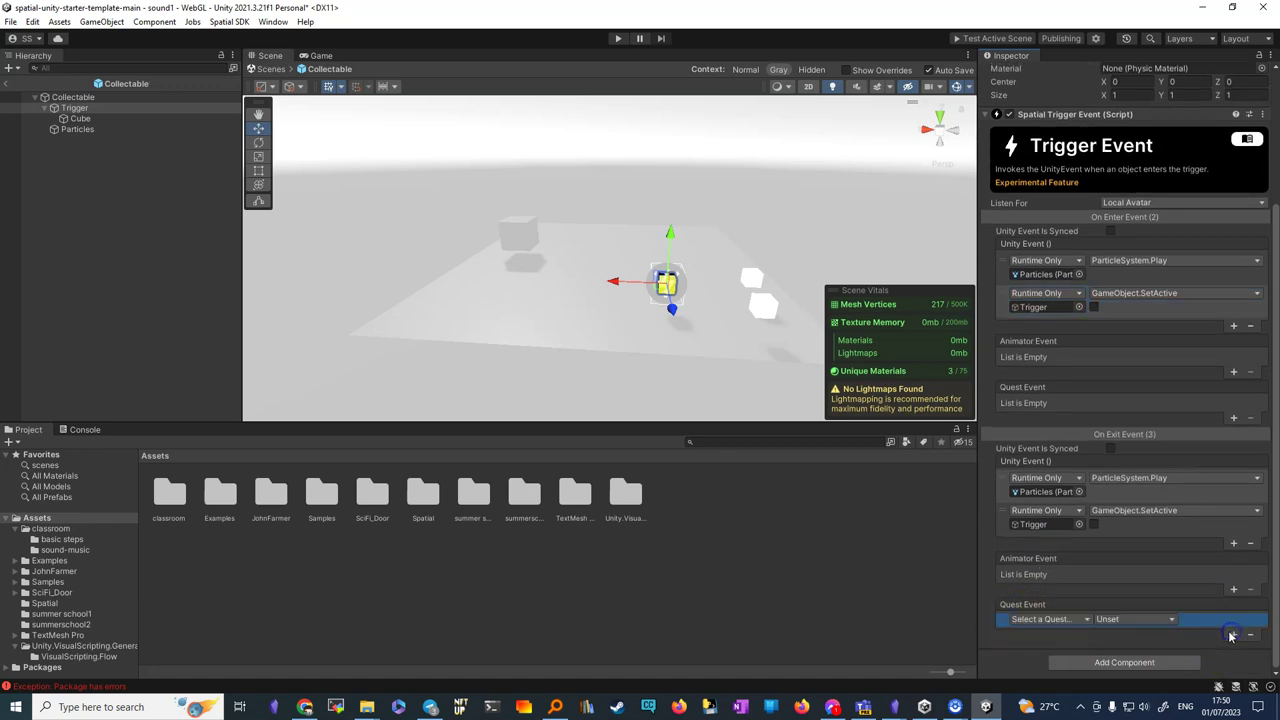
click(1084, 620)
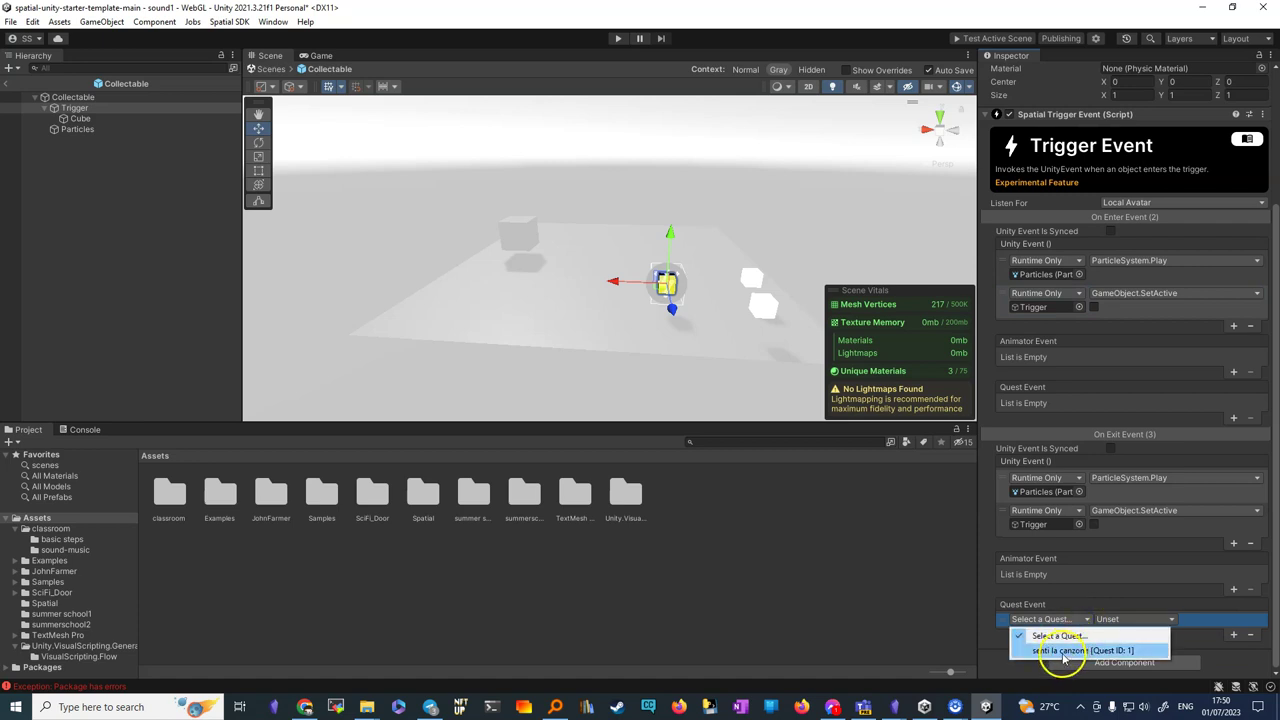
click(1062, 652)
click(1136, 620)
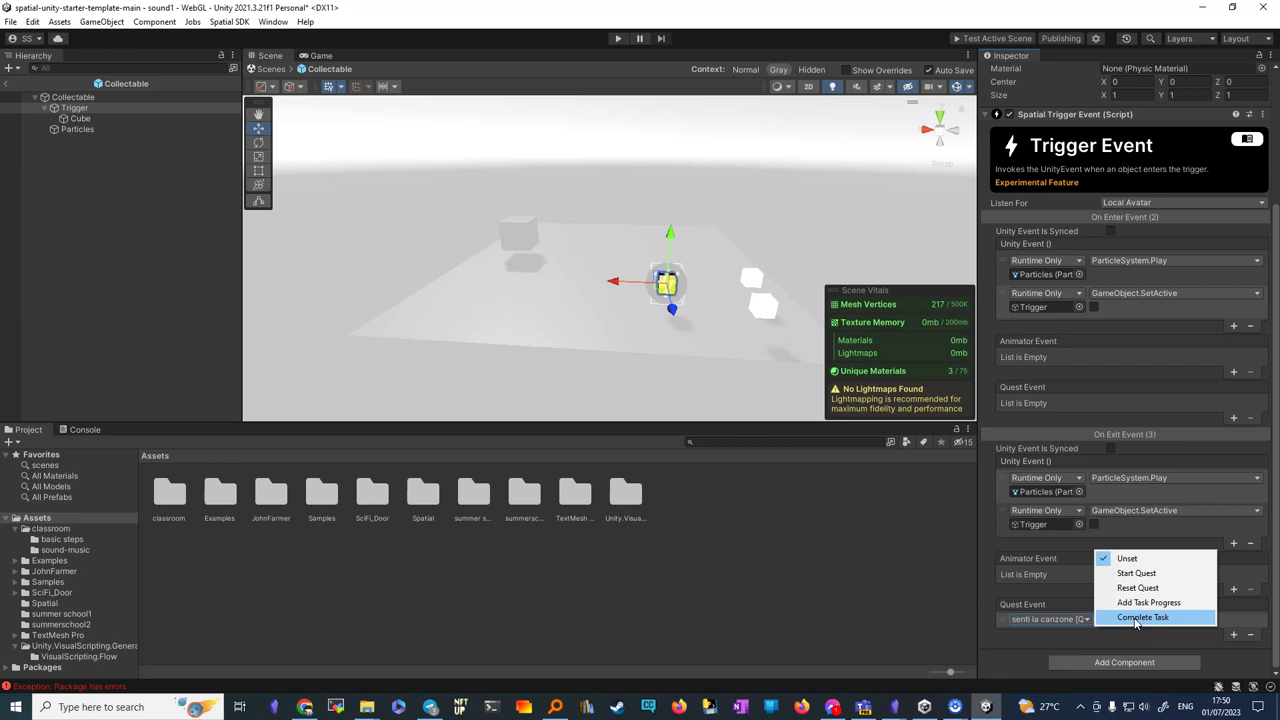
click(1141, 607)
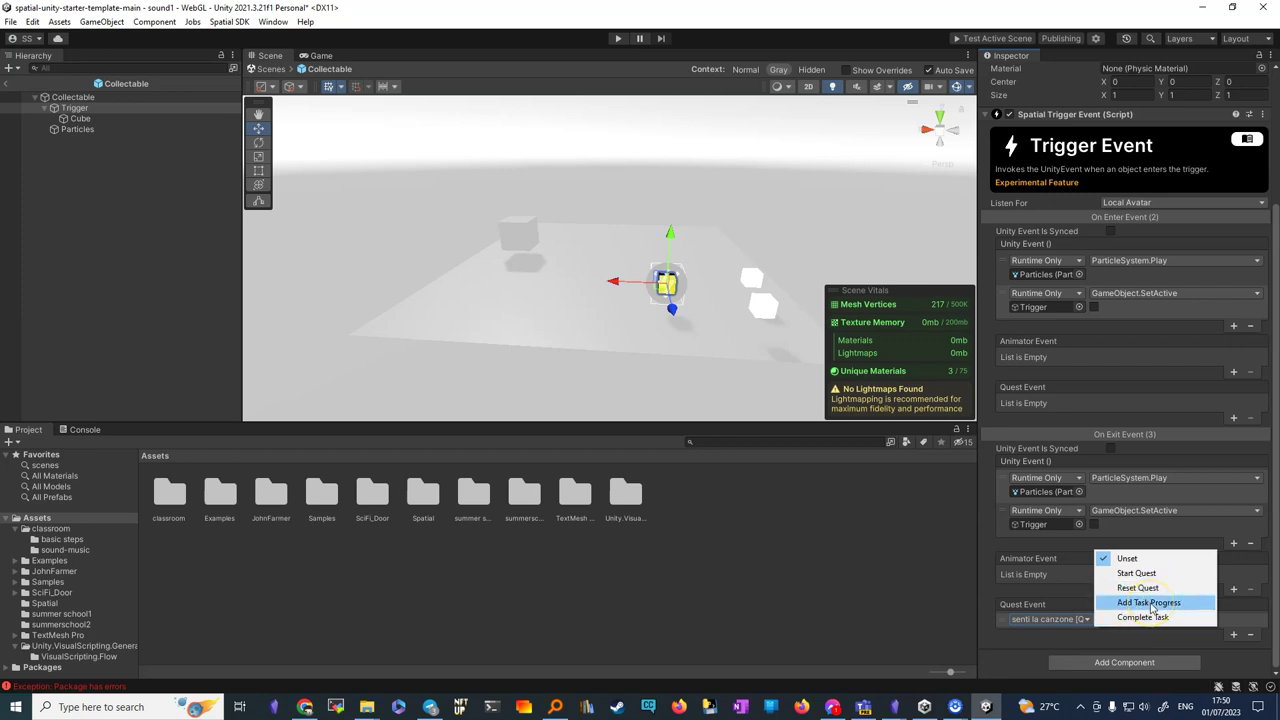
click(1146, 604)
click(1141, 604)
click(1212, 620)
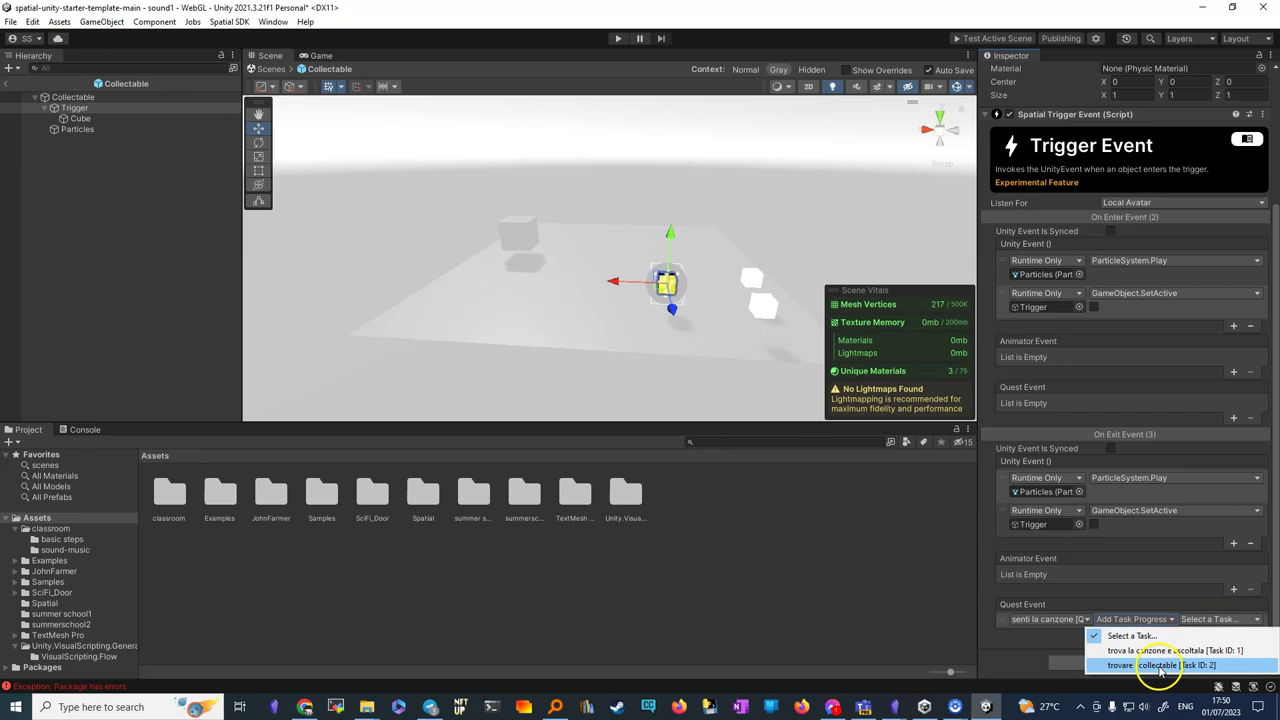
click(1160, 668)
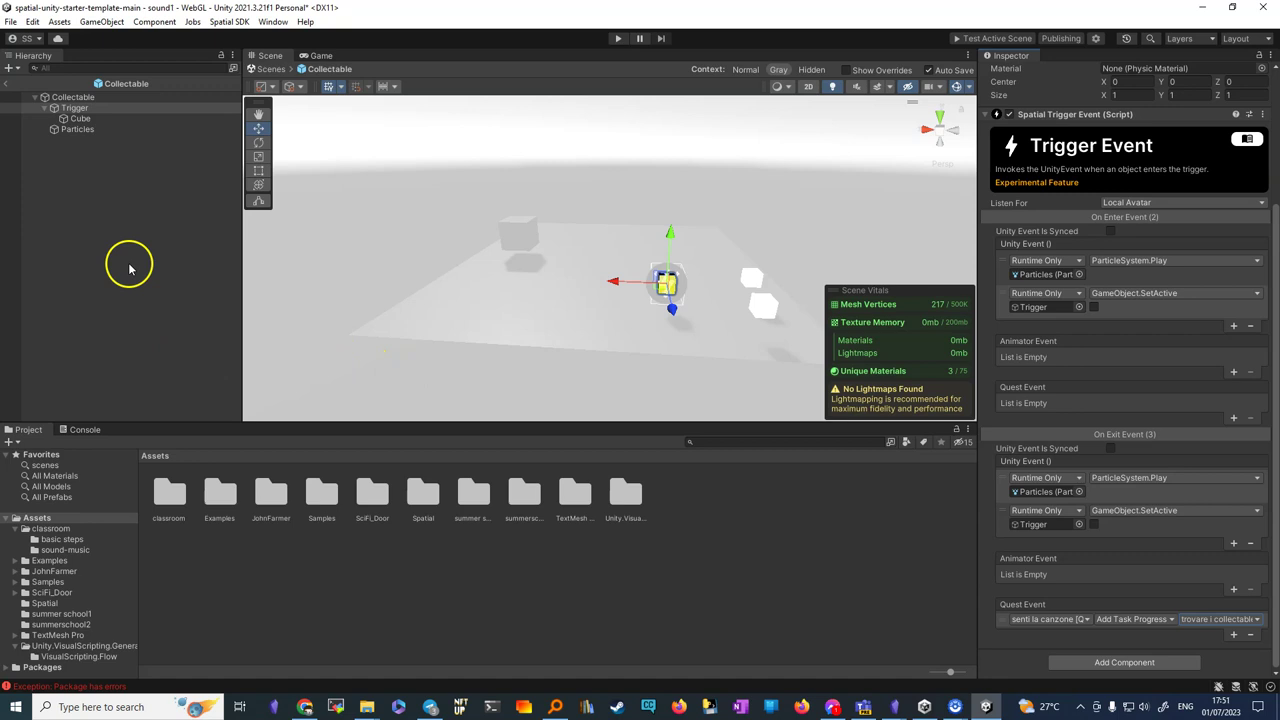
- Return to the sound1 scene and check the On Exit quest event on the Trigger inside the Collectable object
click(6, 85)
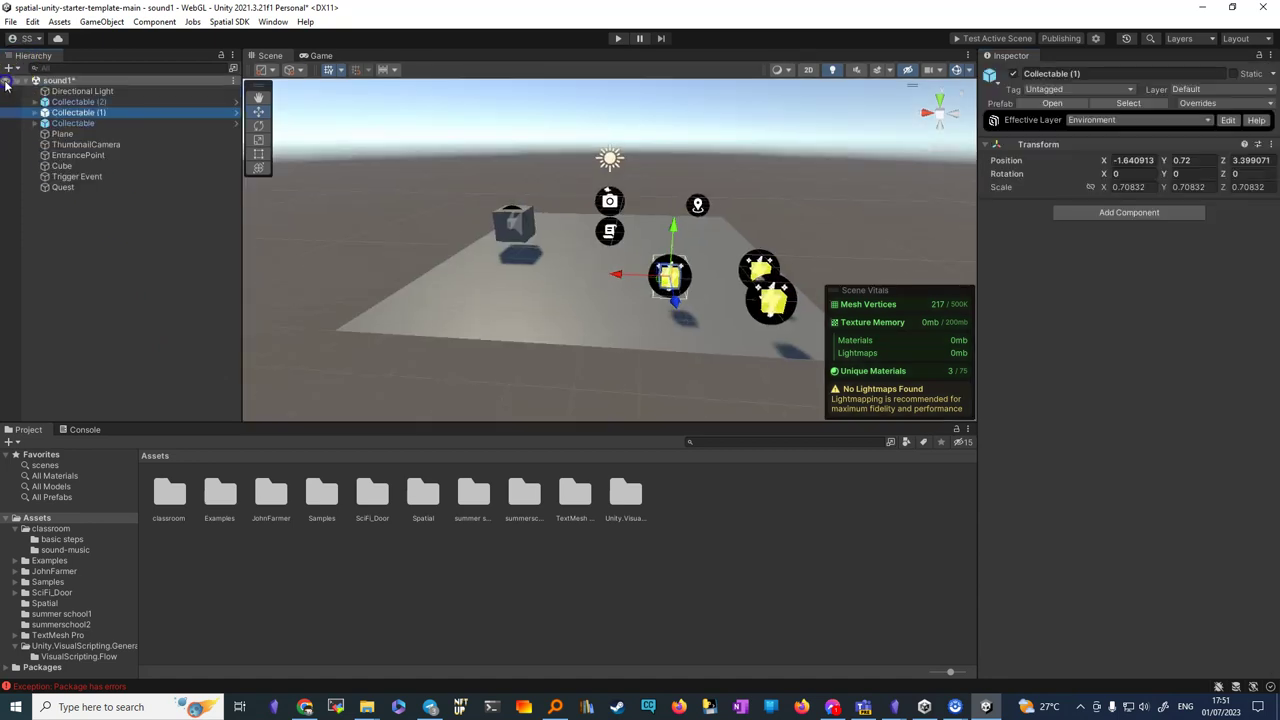
click(90, 124)
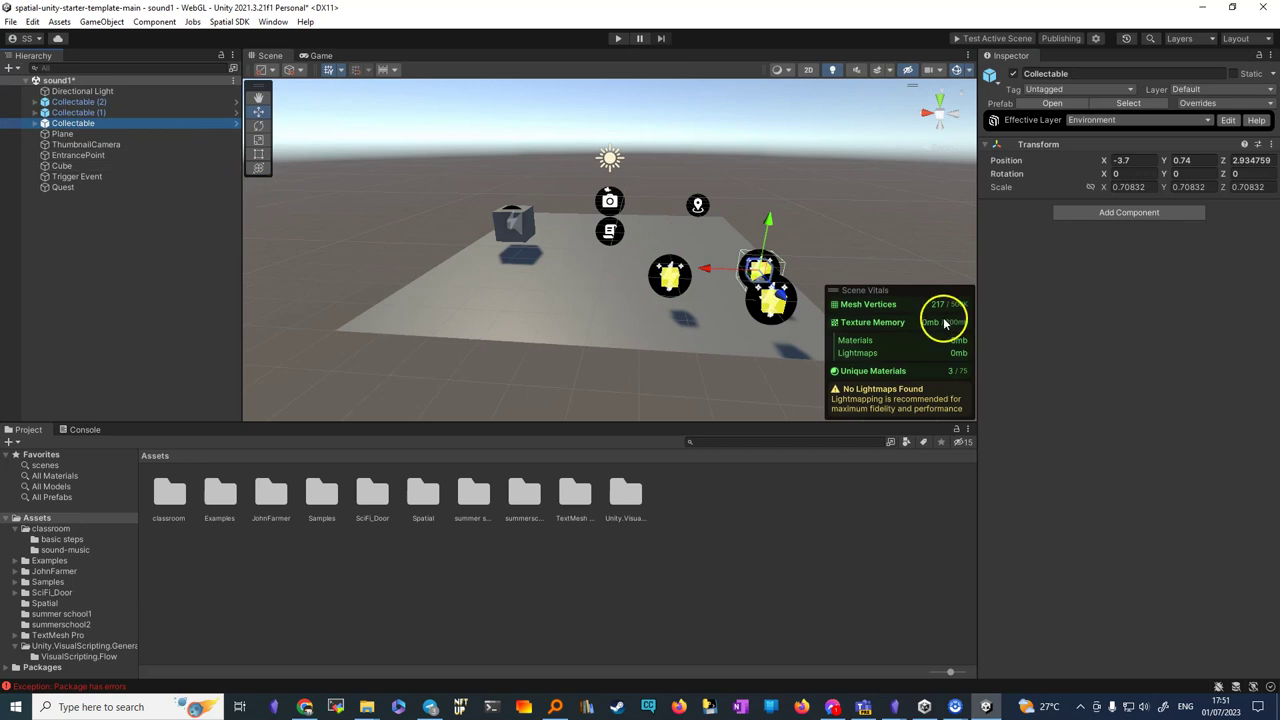
click(35, 123)
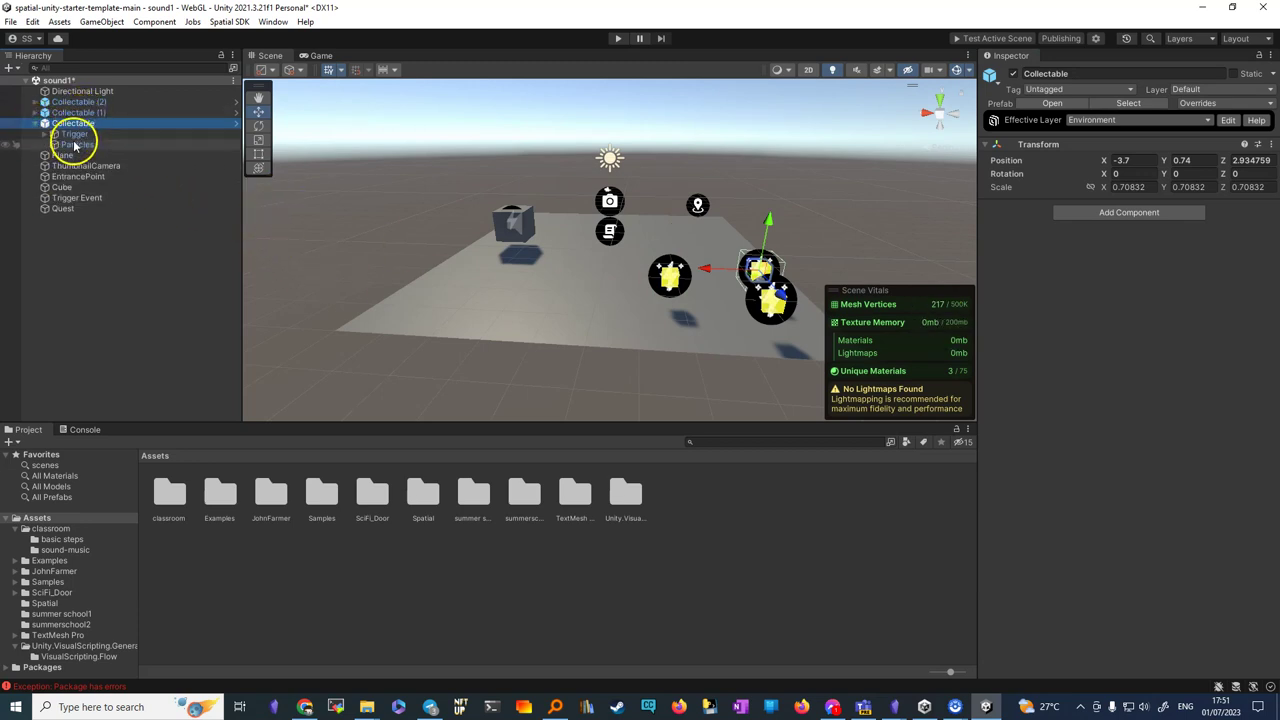
click(76, 134)
scroll(1100, 477, down, 3)
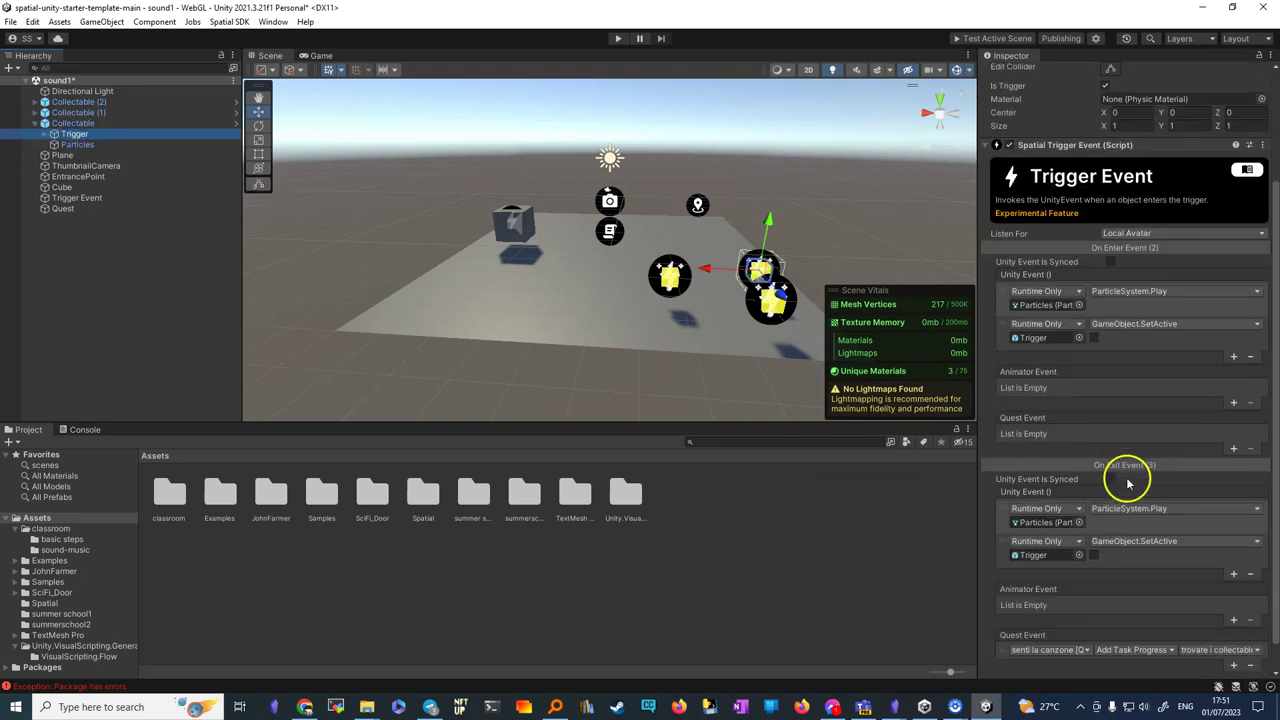
scroll(1094, 562, down, 1)
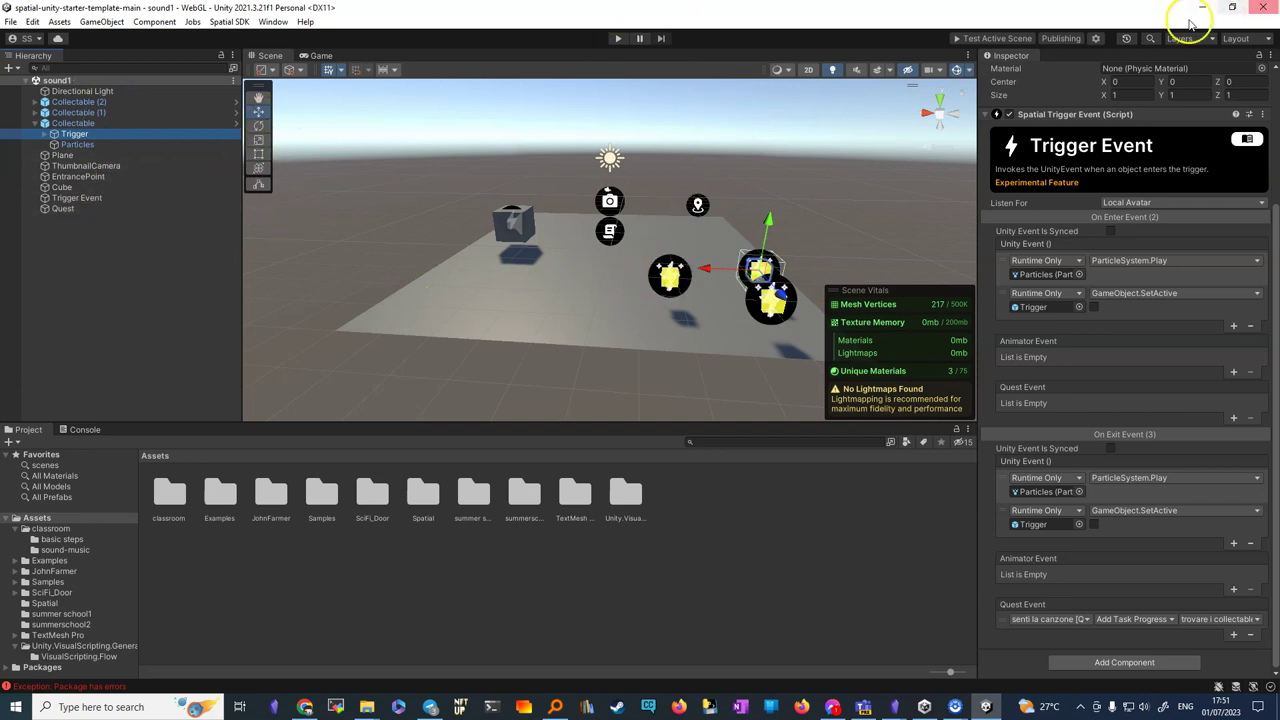
- Test the active scene in the Spatial sandbox and walk the avatar to the gray cube and past it to try the song-listening task
click(996, 38)
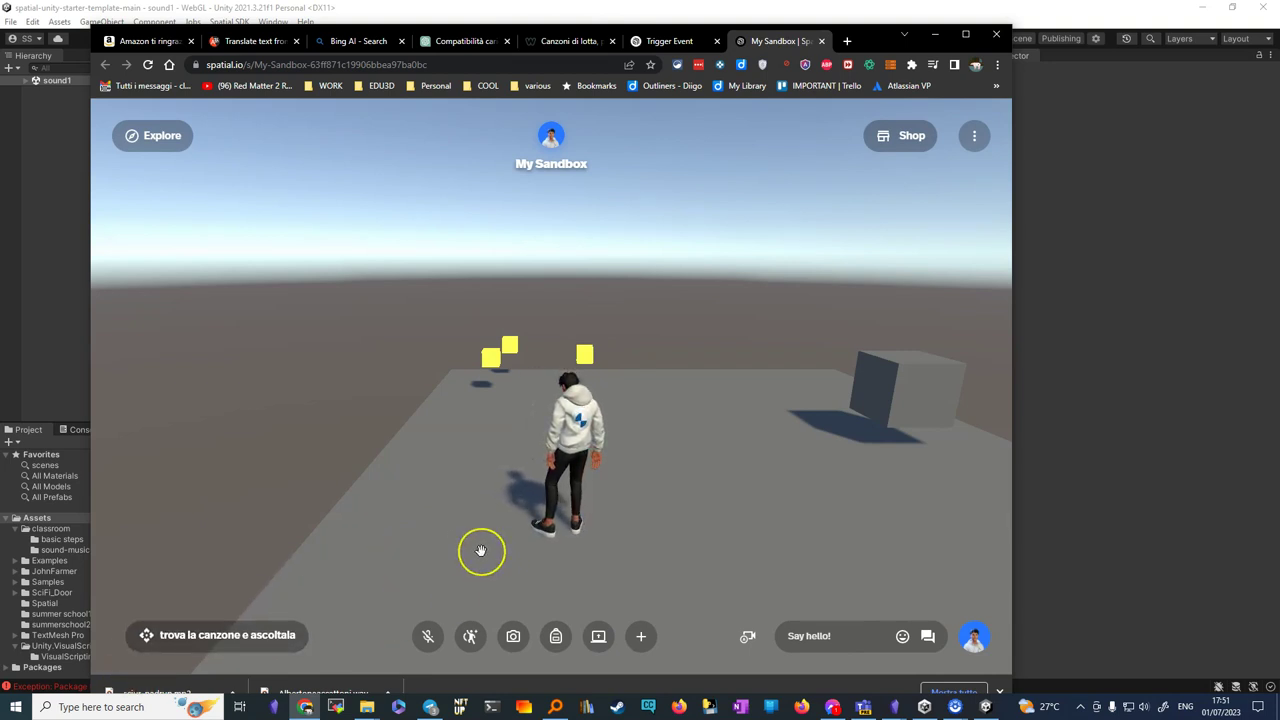
key(d)
key(w)
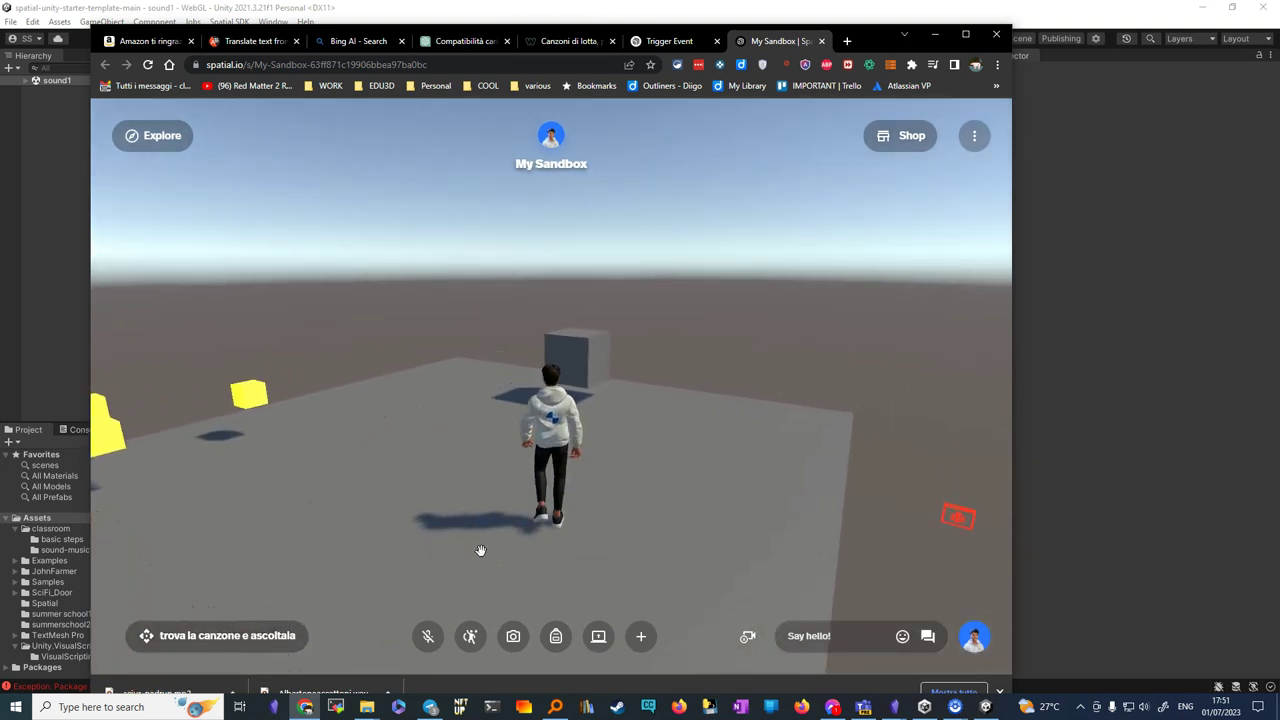
key(w)
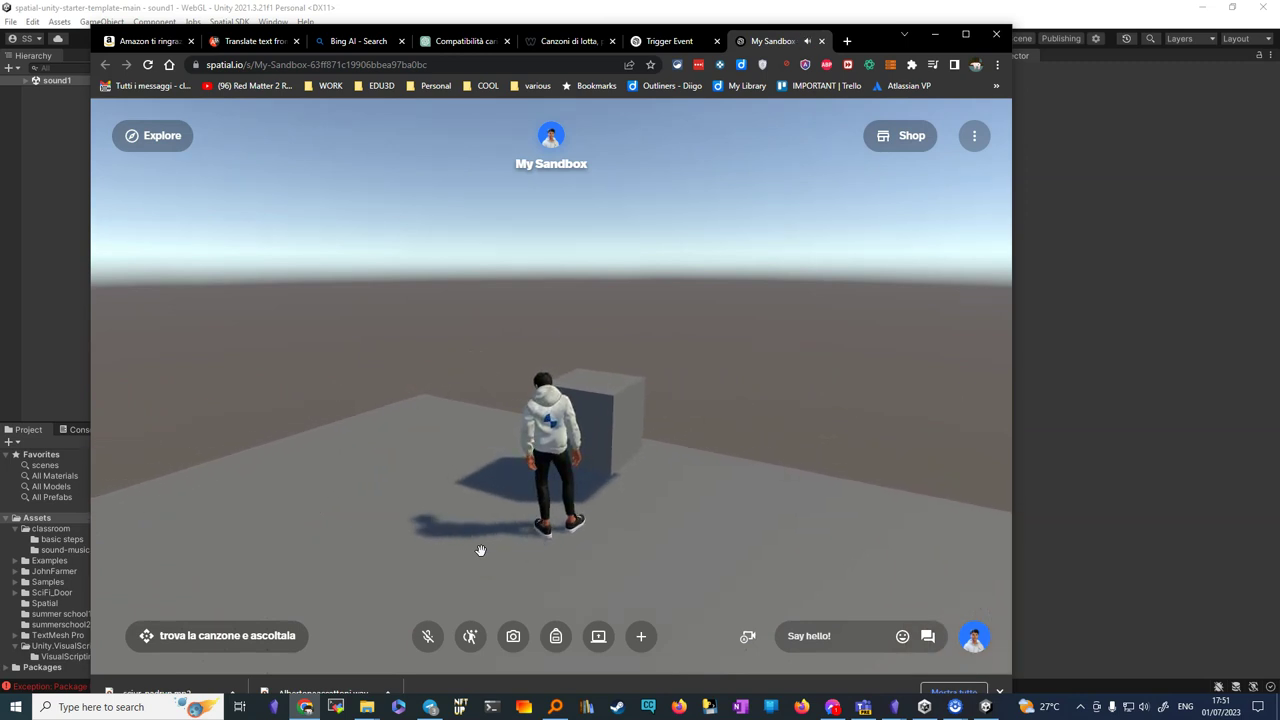
key(a)
key(w)
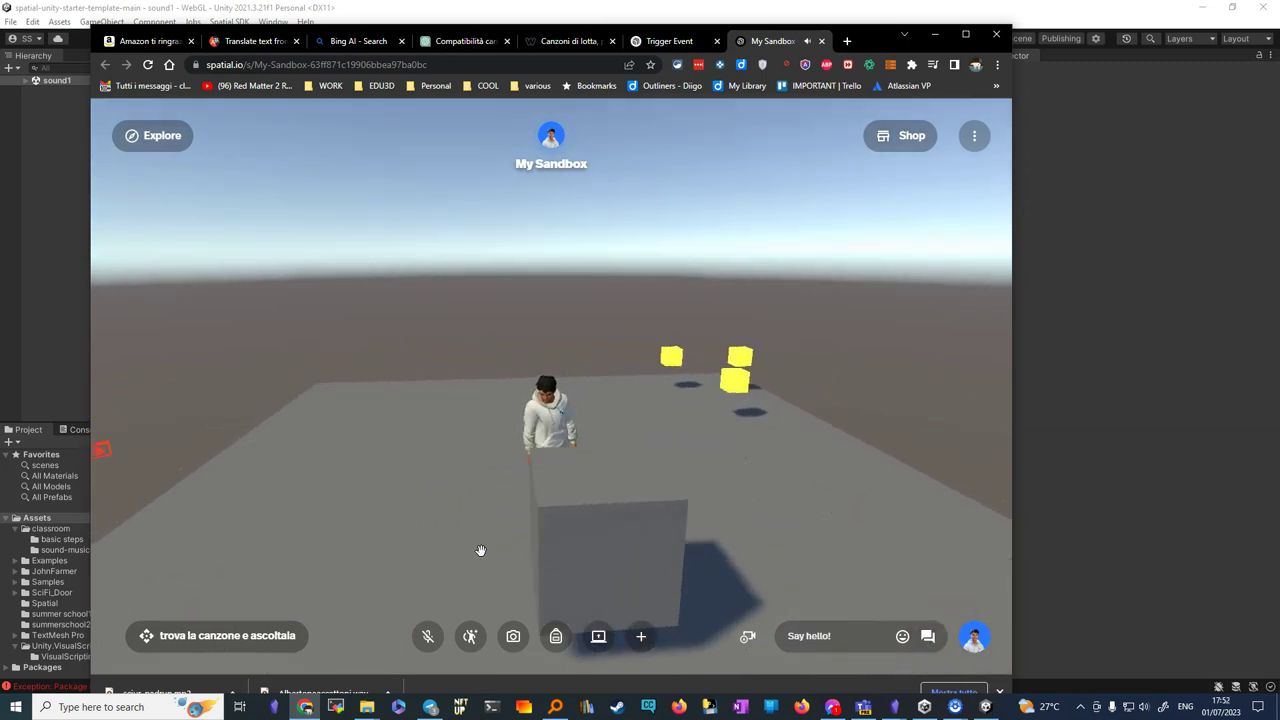
key(a)
key(w)
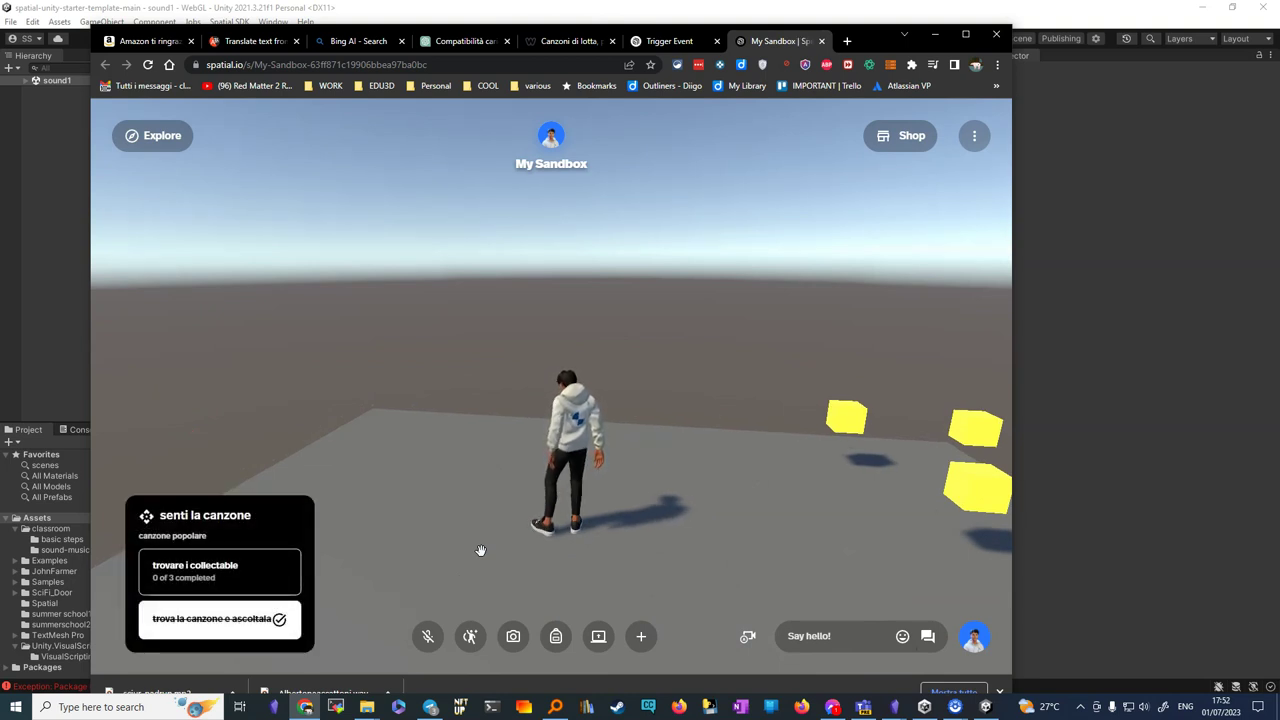
- Walk the avatar through the three yellow collectables to test the progress of the "trovare i collectable" task
key(d)
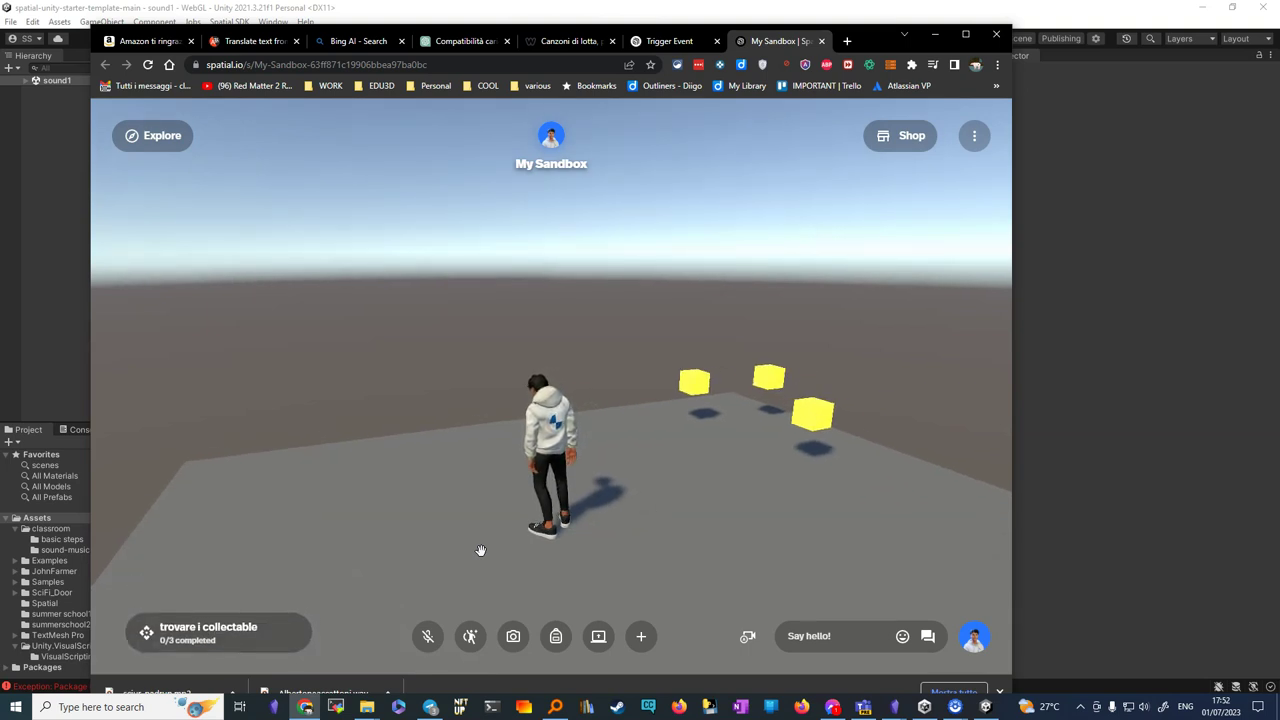
key(d)
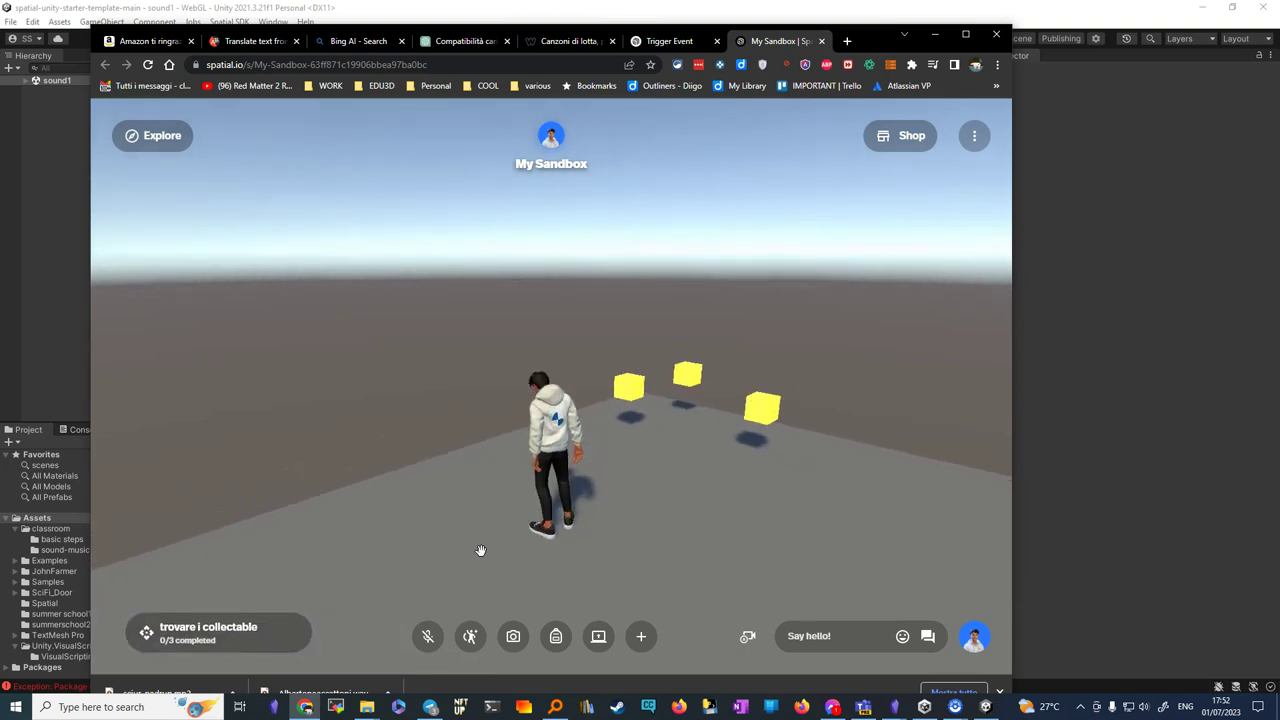
key(d)
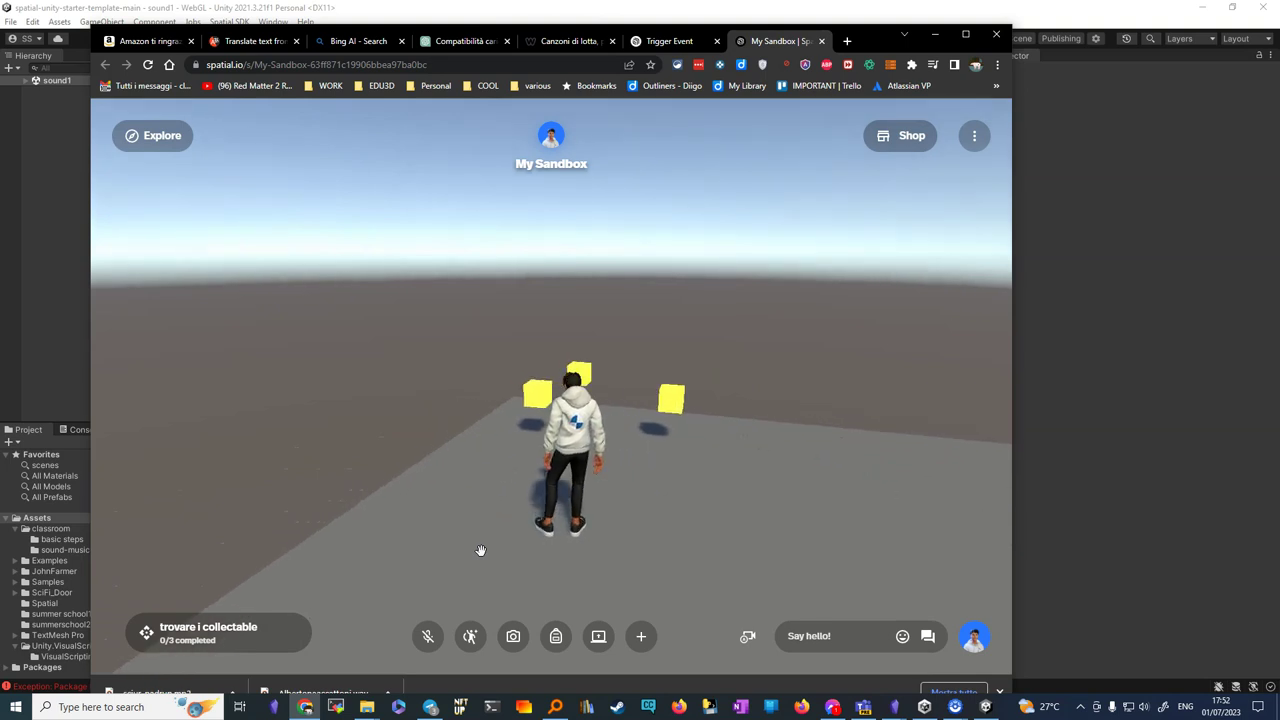
key(w)
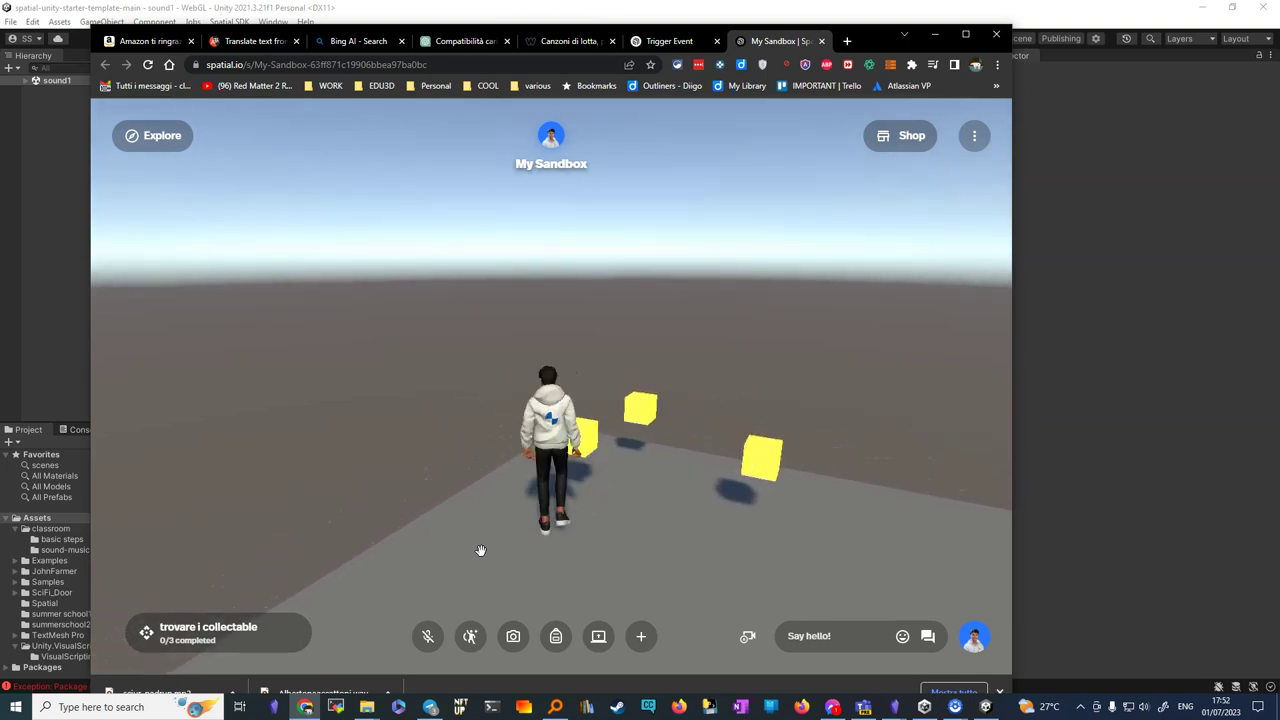
key(d)
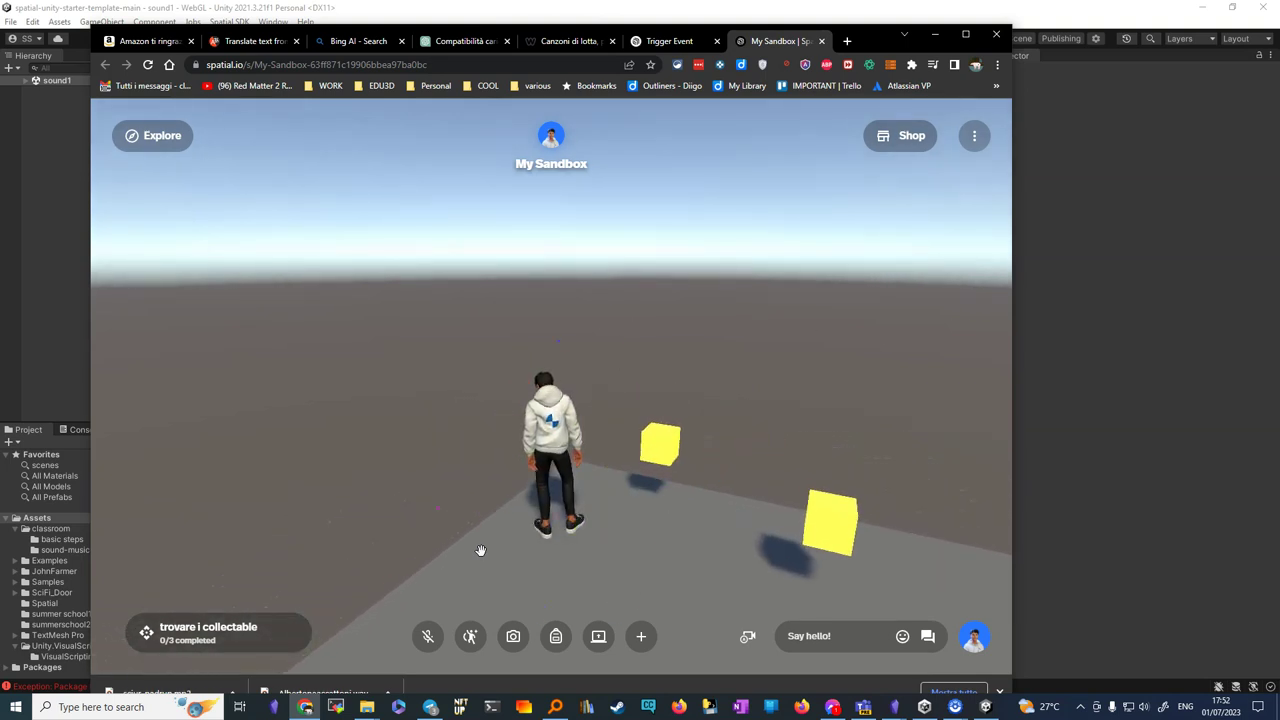
key(a)
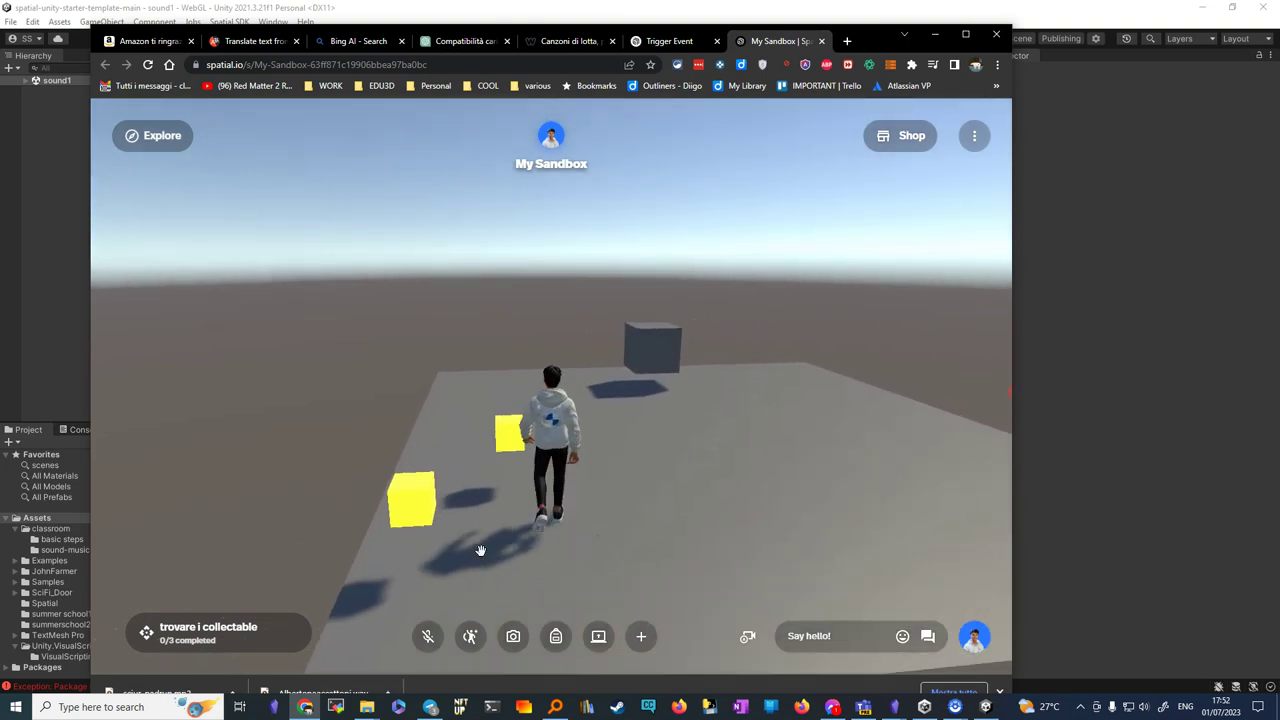
key(a)
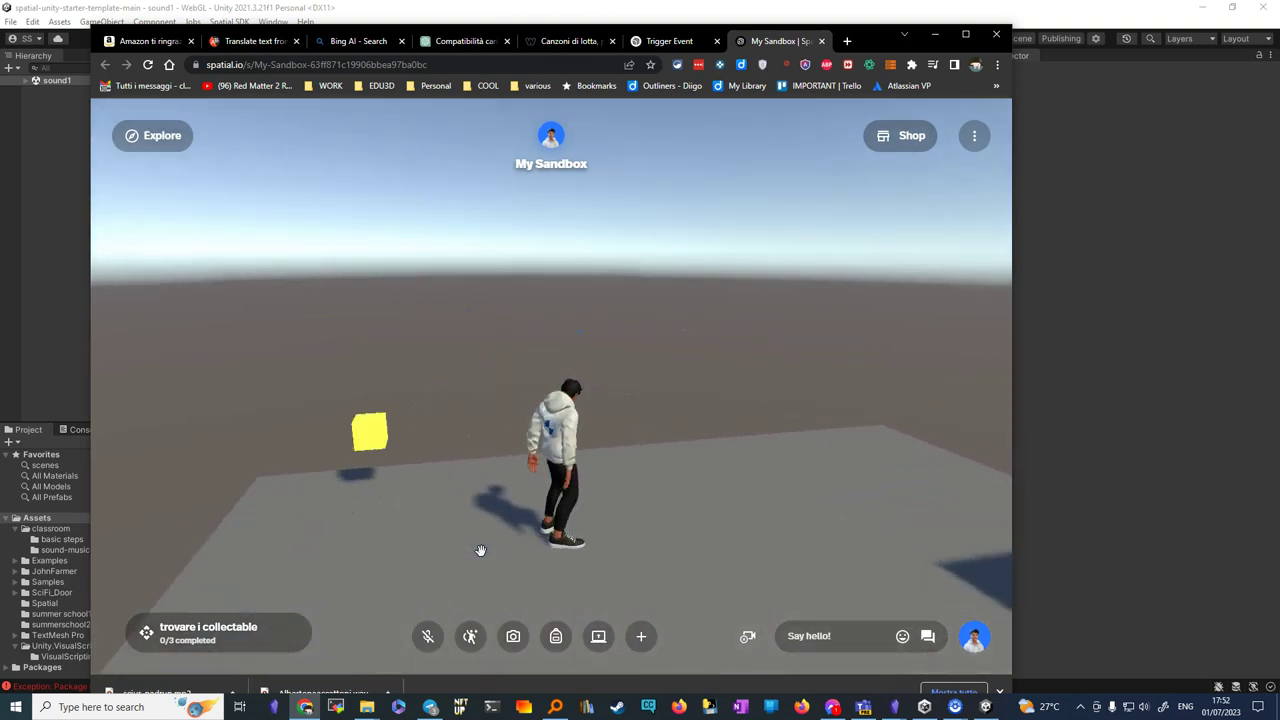
key(d)
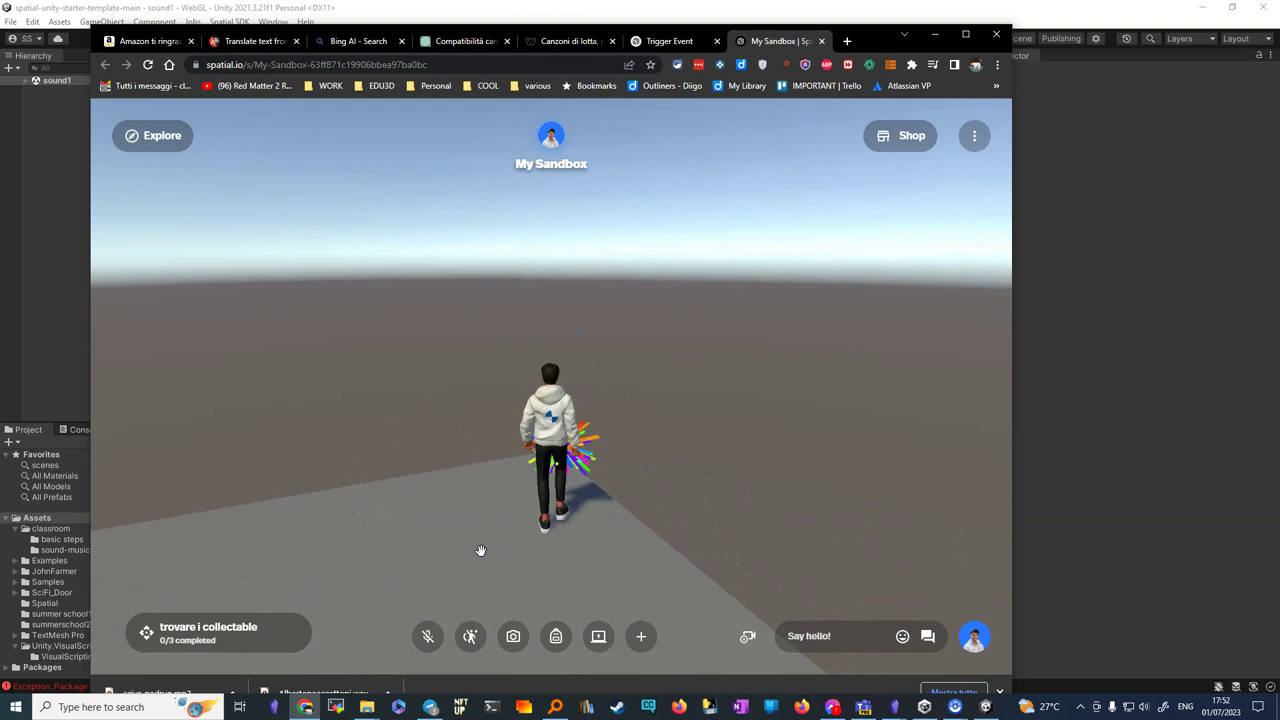
key(a)
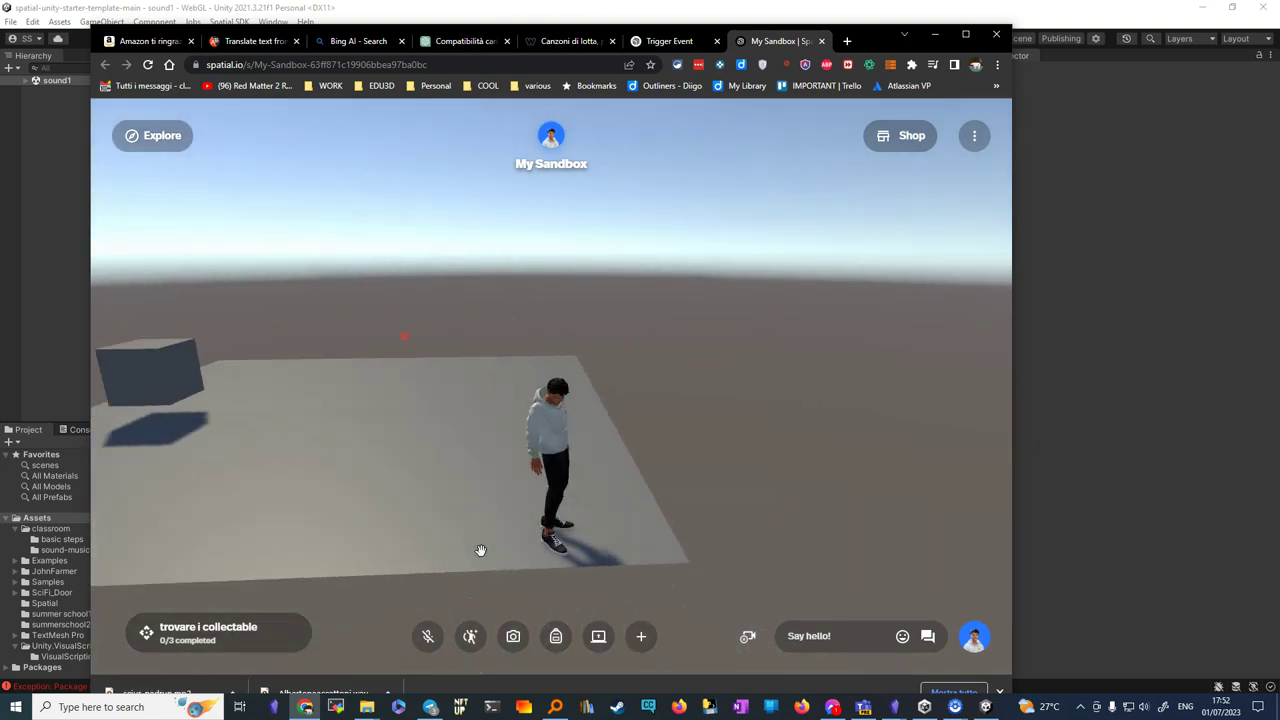
click(438, 588)
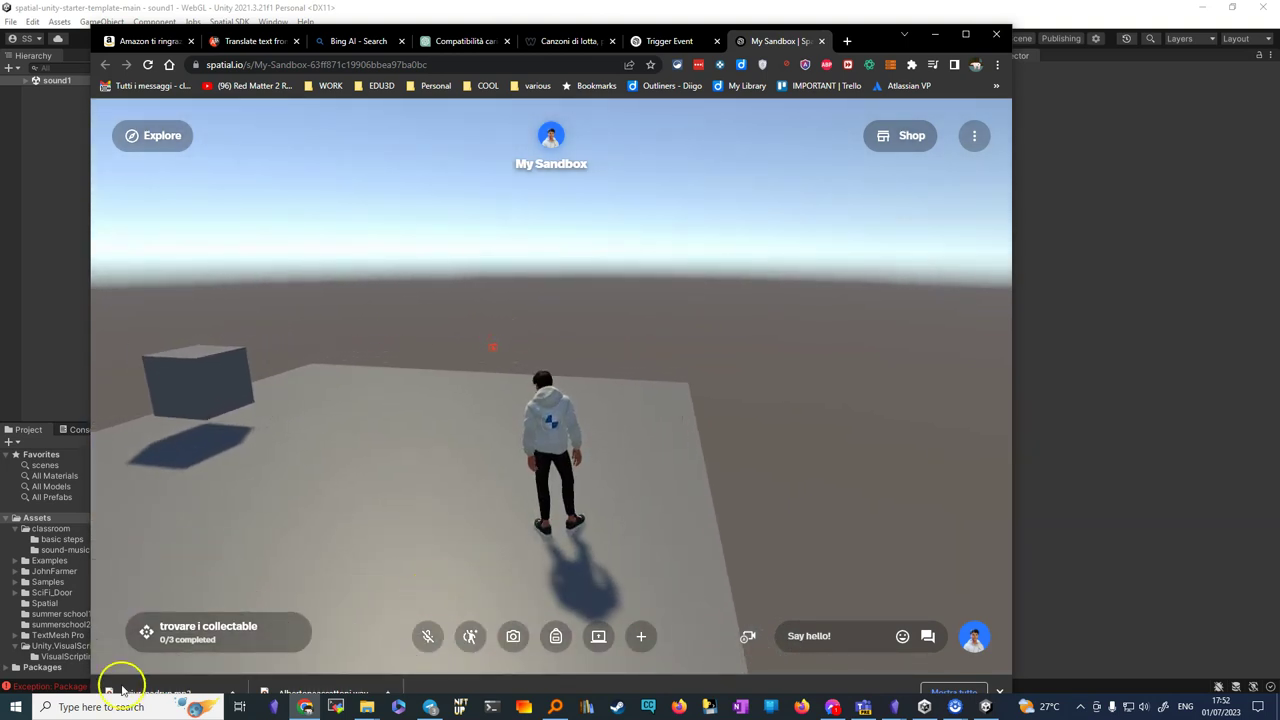
- Back in Unity, replace the Collectable Trigger's On Exit quest event with an On Enter one: "senti la canzone", Add Task Progress, "trovare i collectable"
click(305, 707)
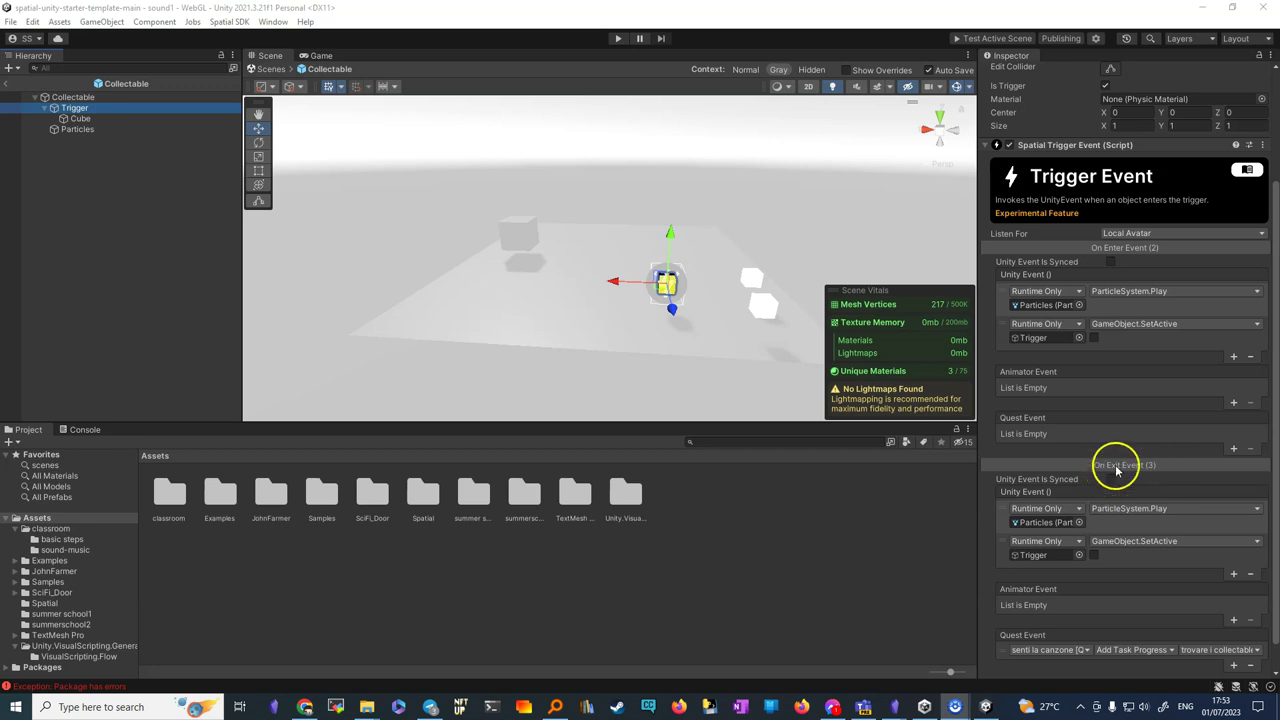
click(1249, 666)
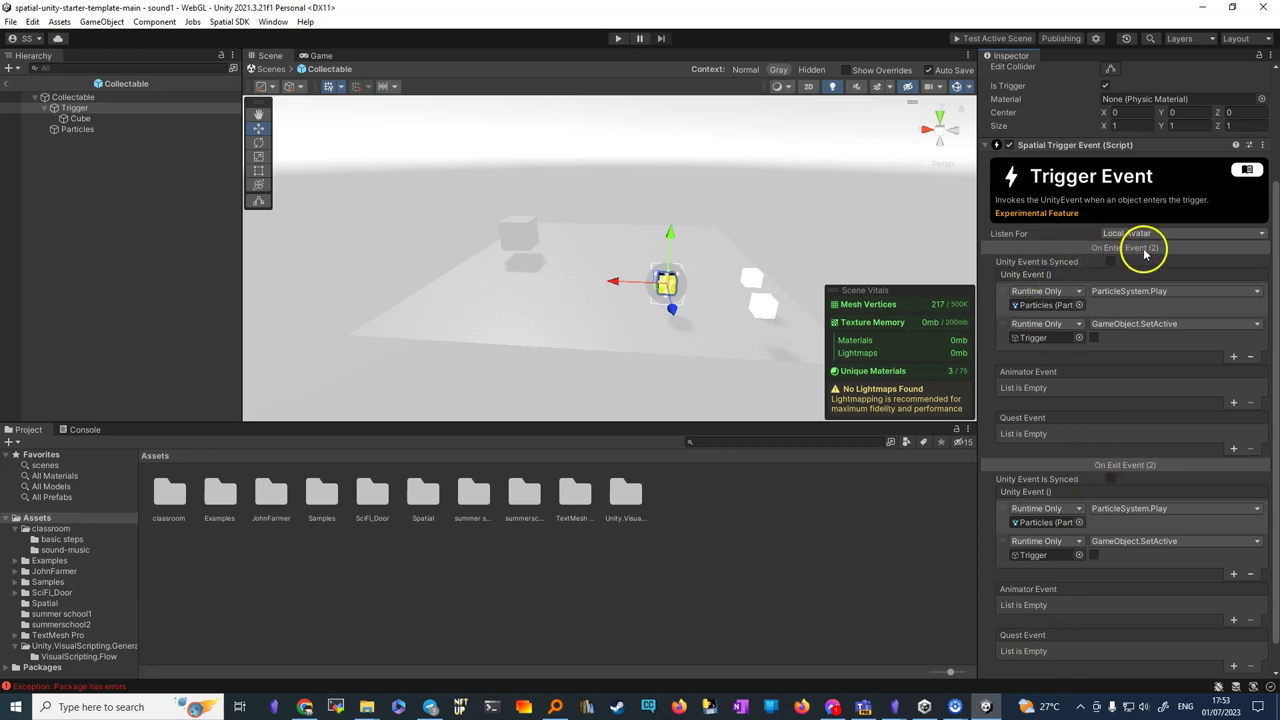
click(1236, 449)
click(1072, 433)
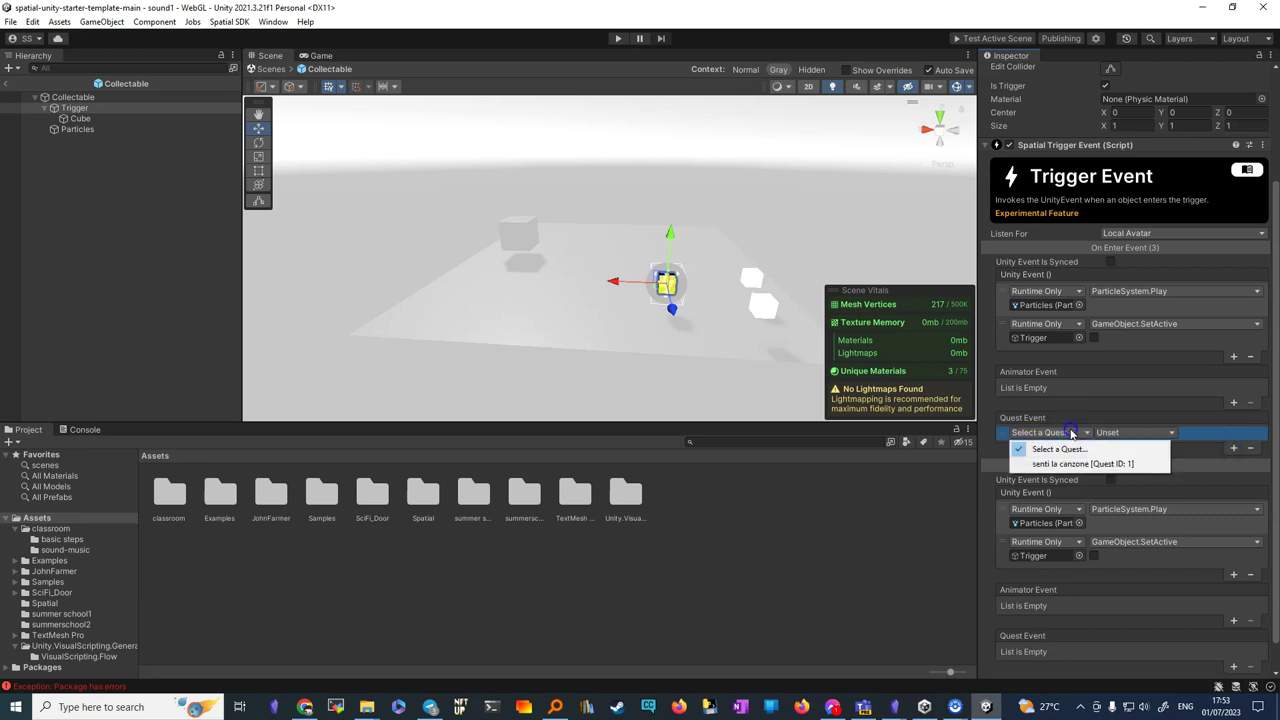
click(1065, 464)
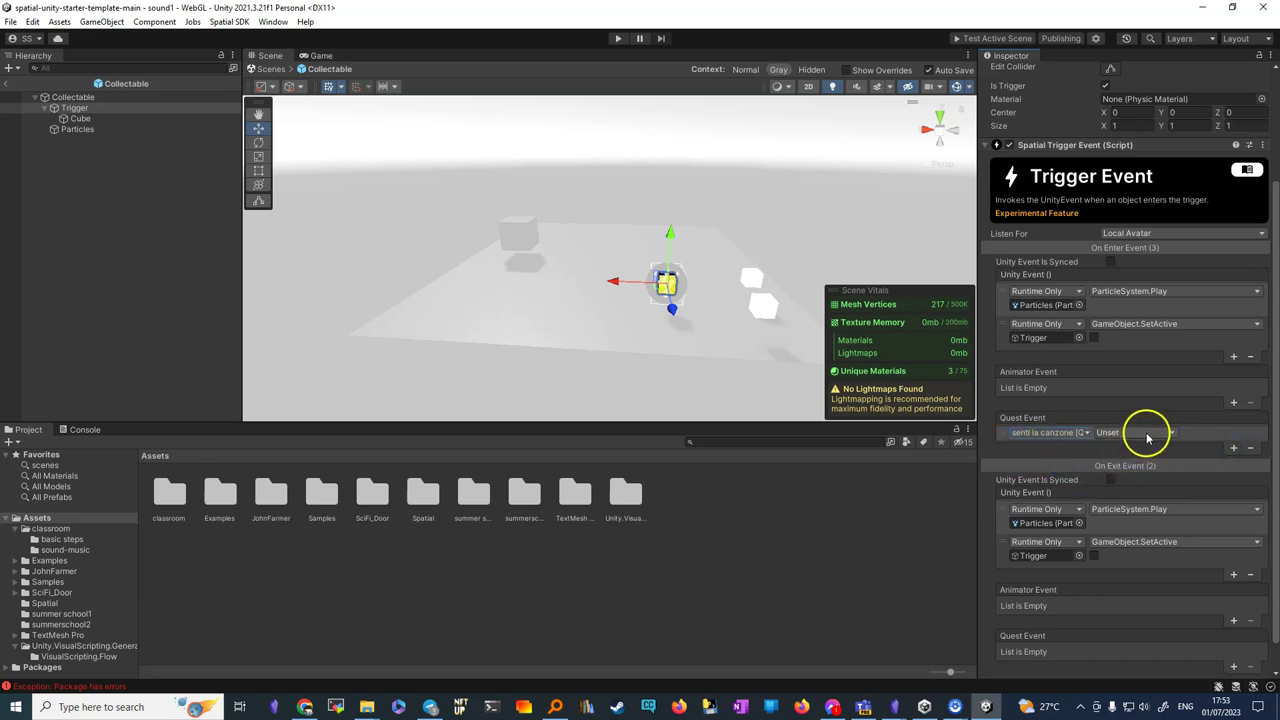
click(1147, 434)
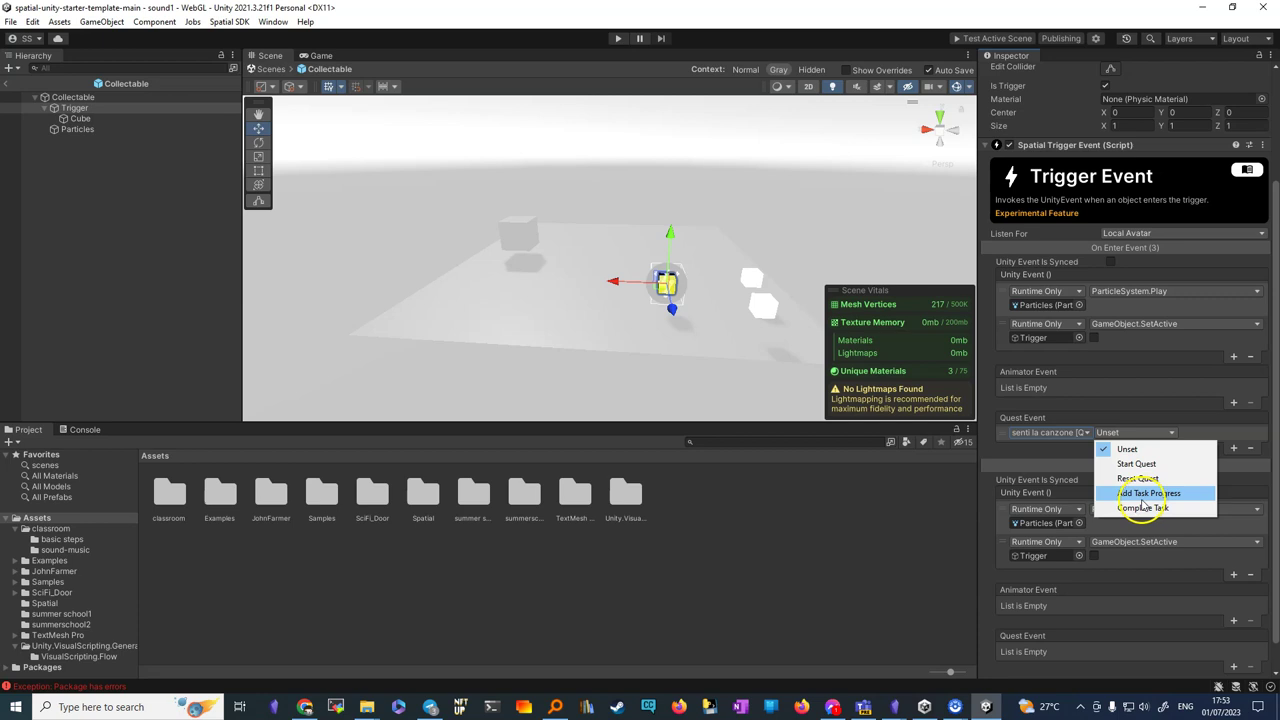
click(1143, 495)
click(1215, 436)
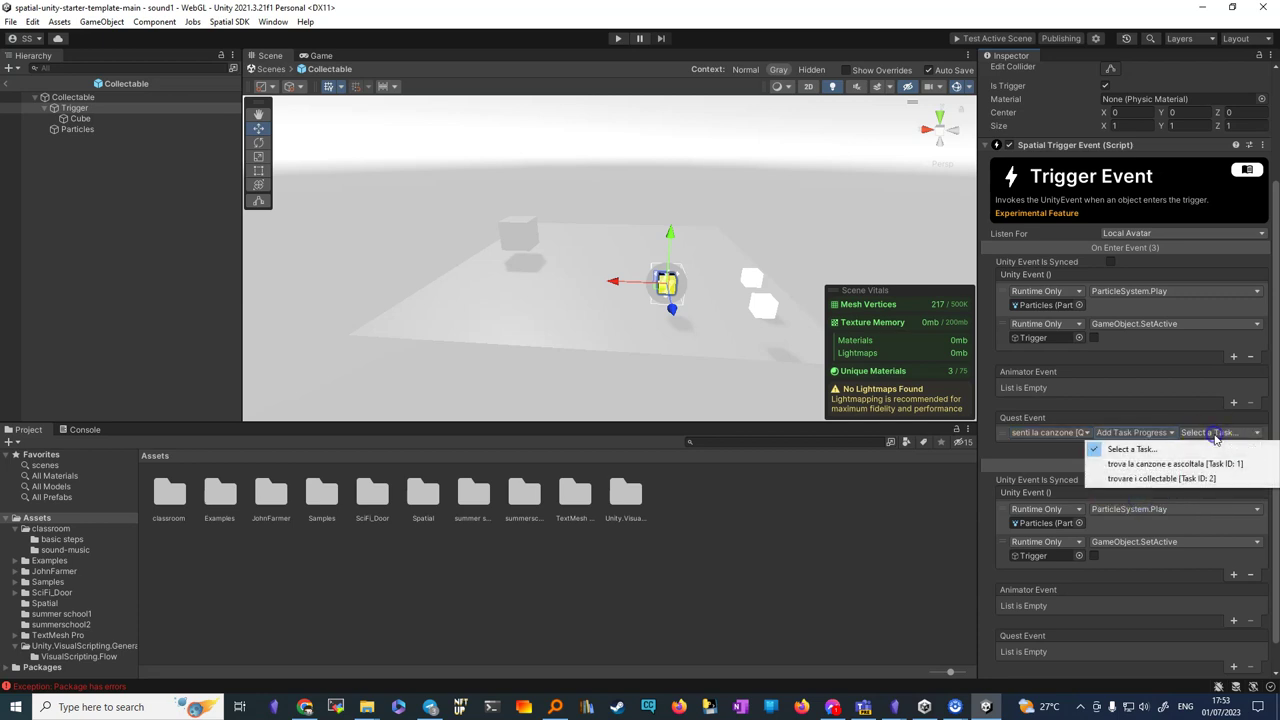
click(1190, 476)
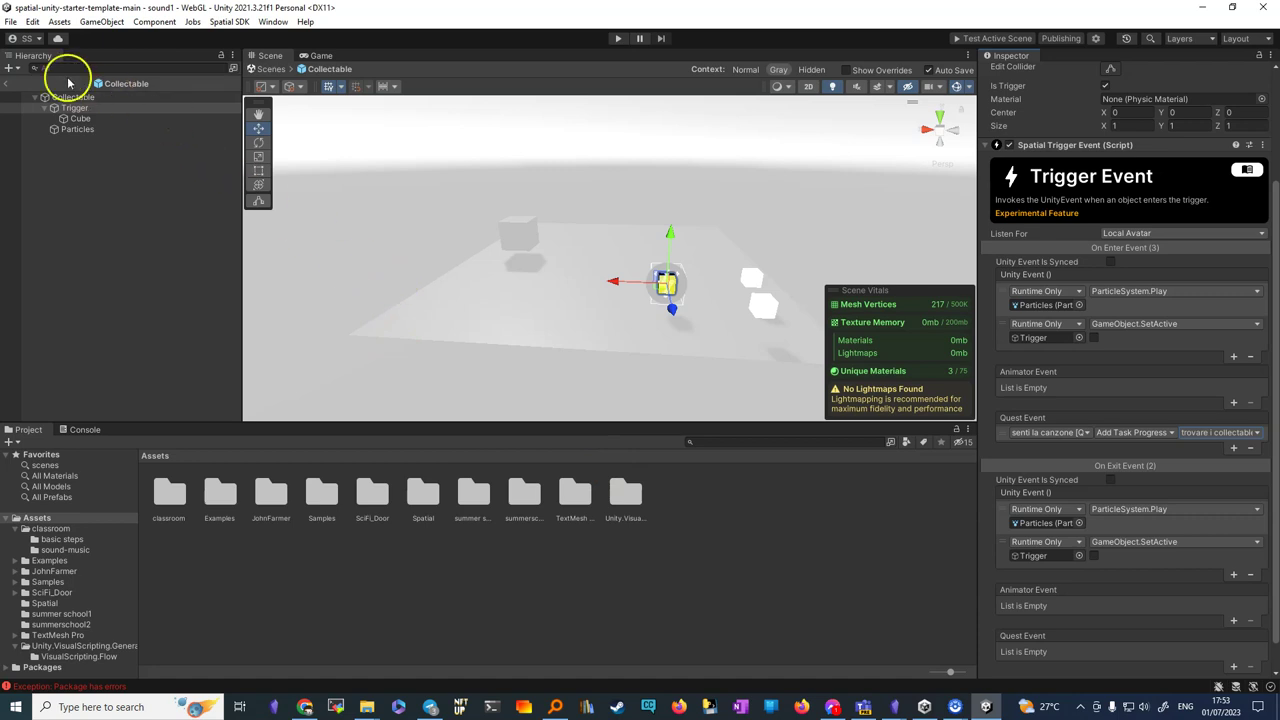
- Return to the sound1 scene and check the On Enter quest event on the Triggers of Collectable and Collectable (2)
click(10, 84)
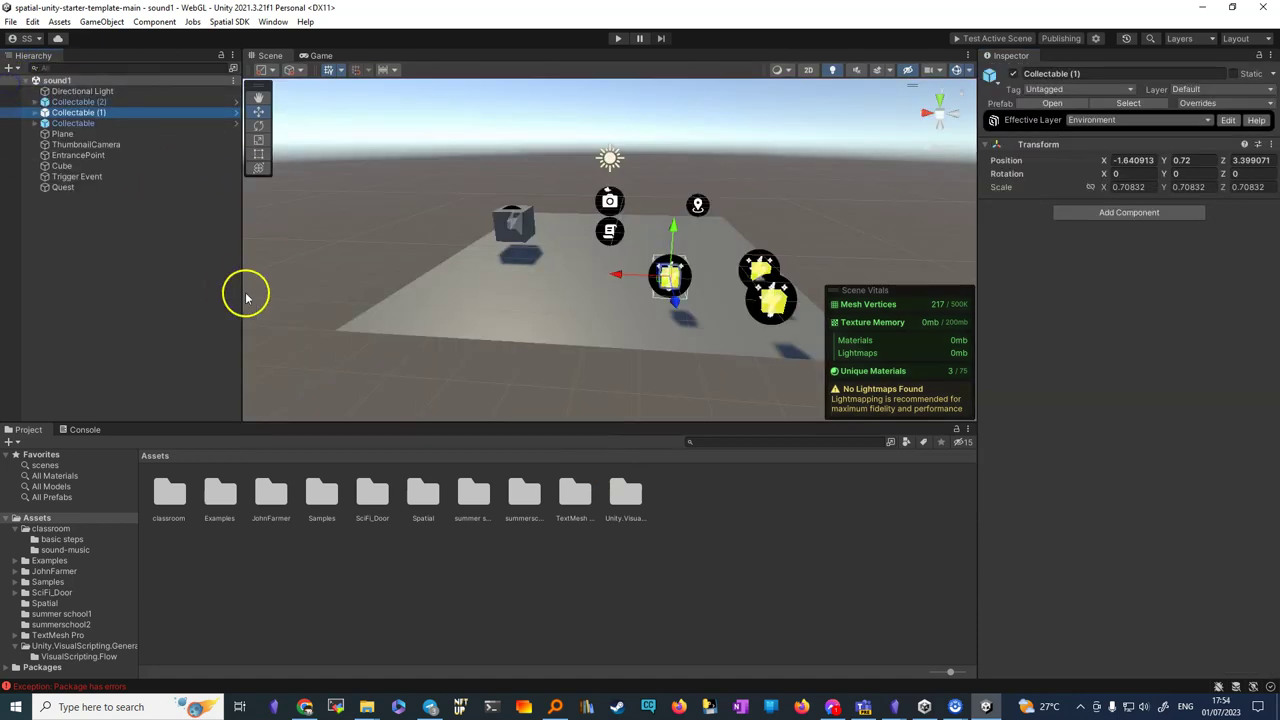
click(768, 306)
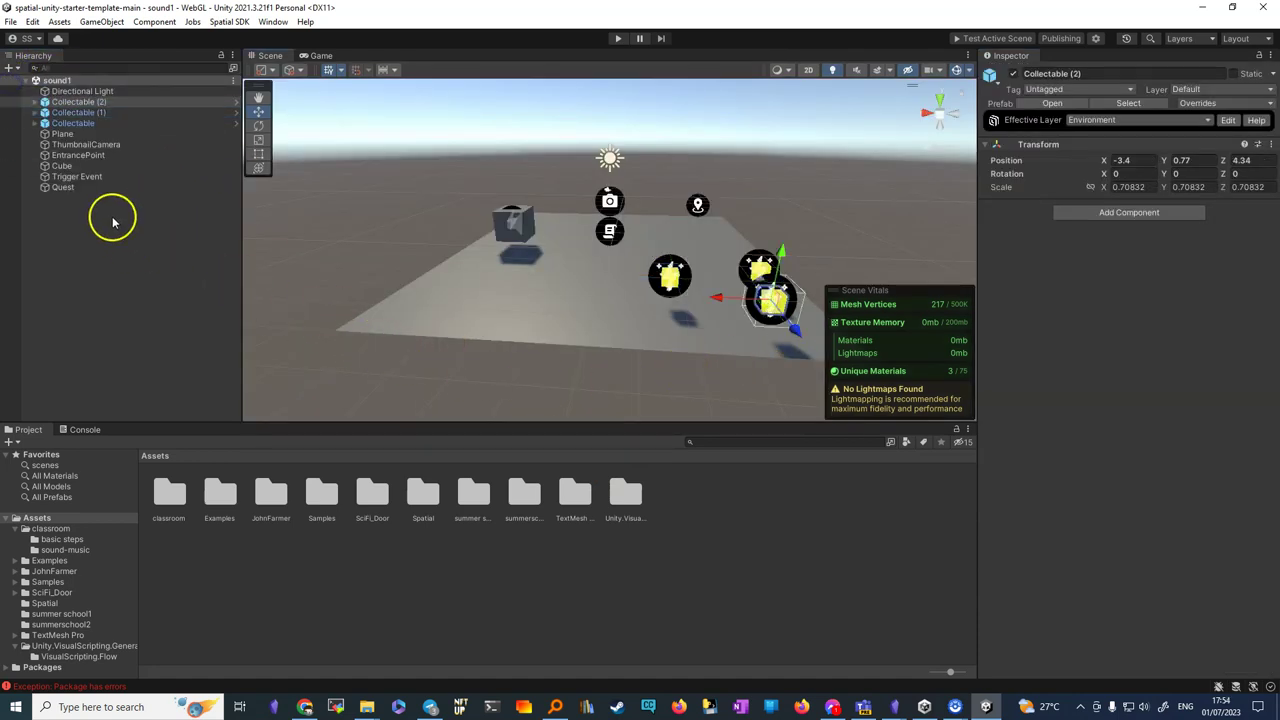
click(35, 123)
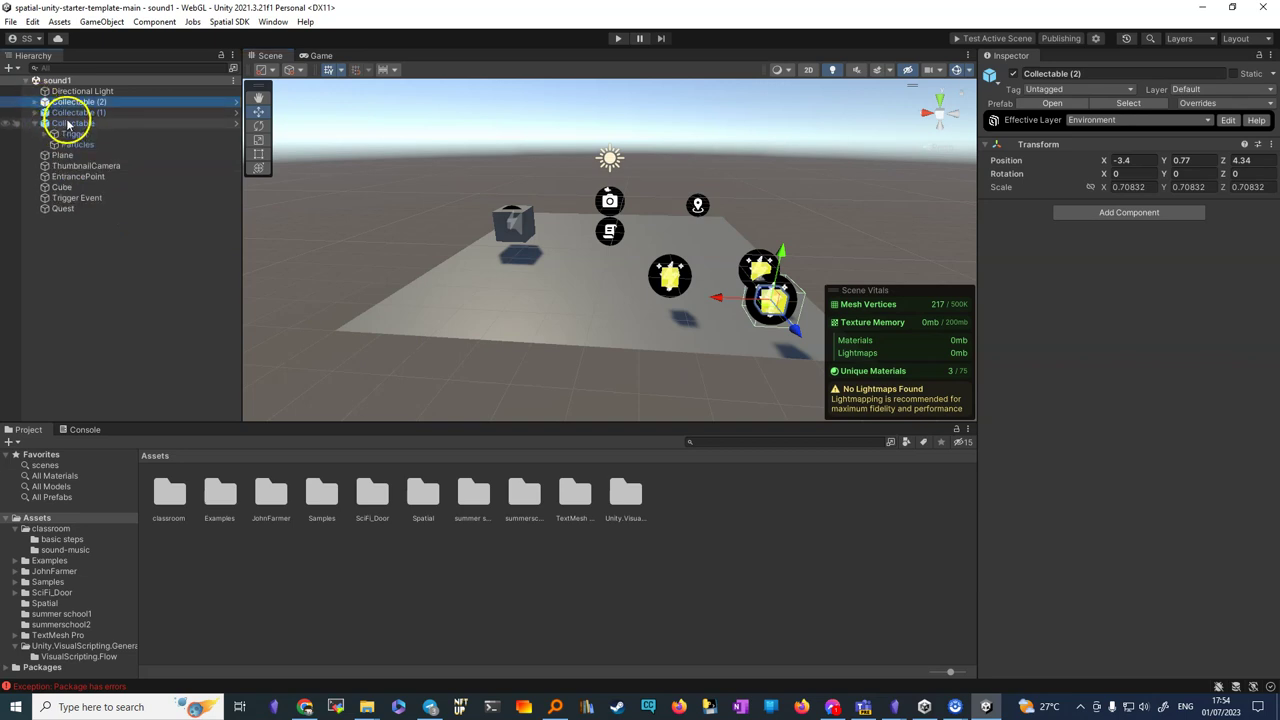
click(68, 123)
click(74, 134)
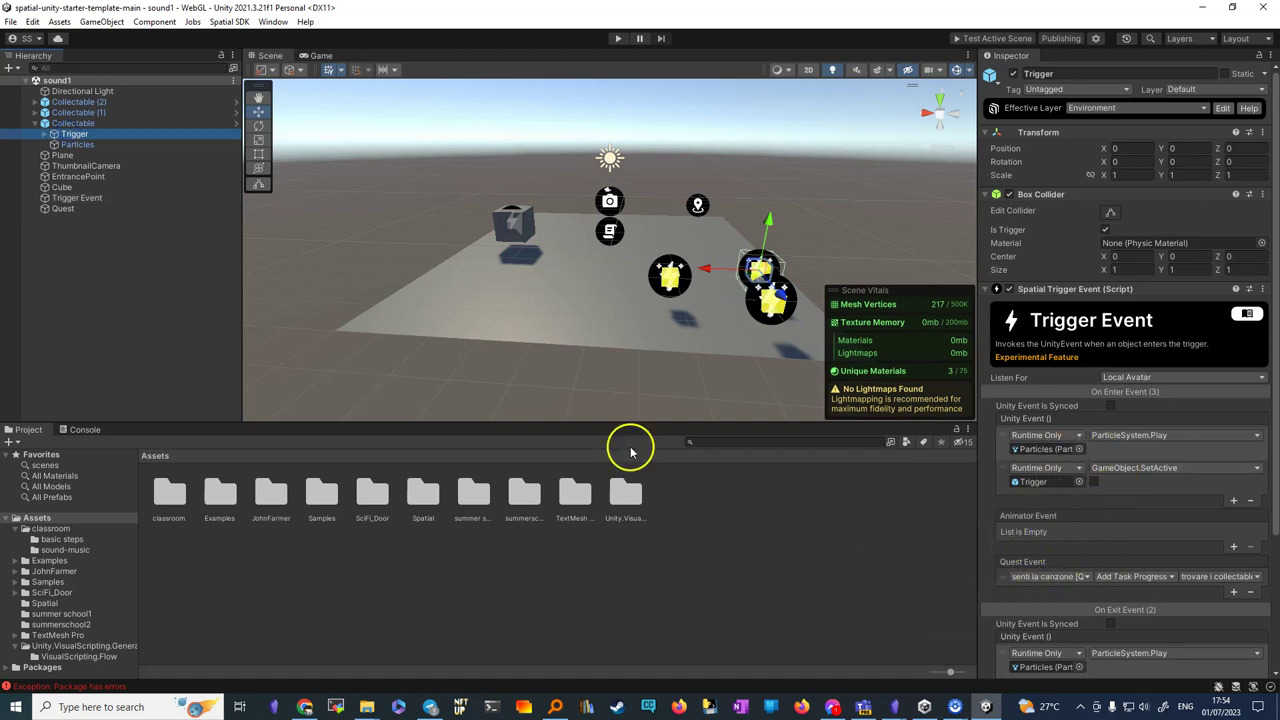
click(37, 102)
click(66, 112)
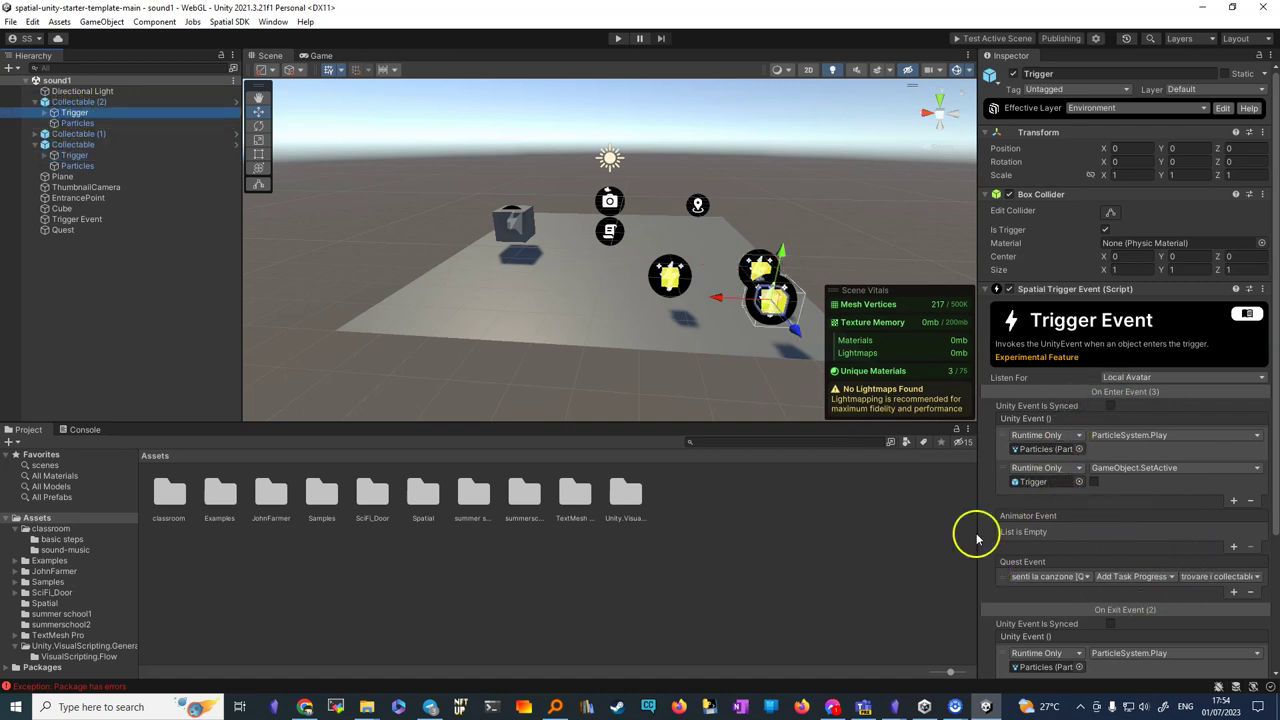
- Test the active scene in the Spatial sandbox and walk the avatar through the gray cube's area to complete "trova la canzone e ascoltala"
click(985, 38)
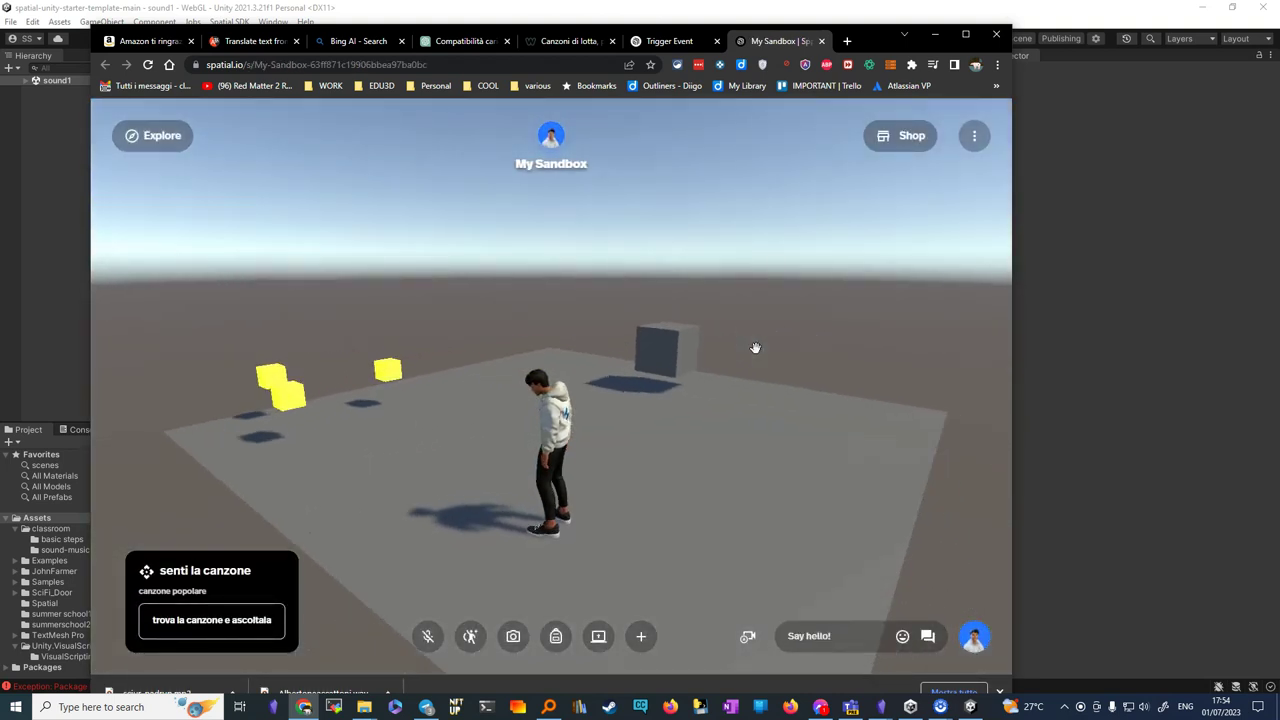
key(w)
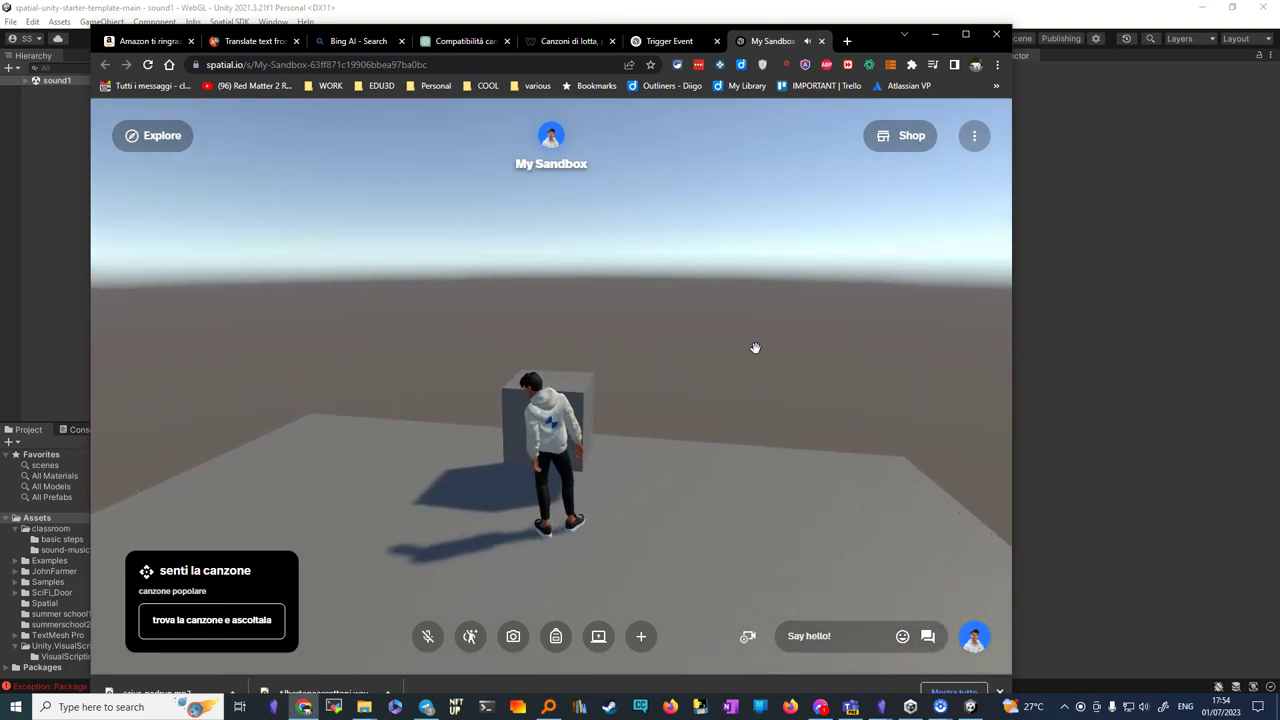
key(a)
key(w)
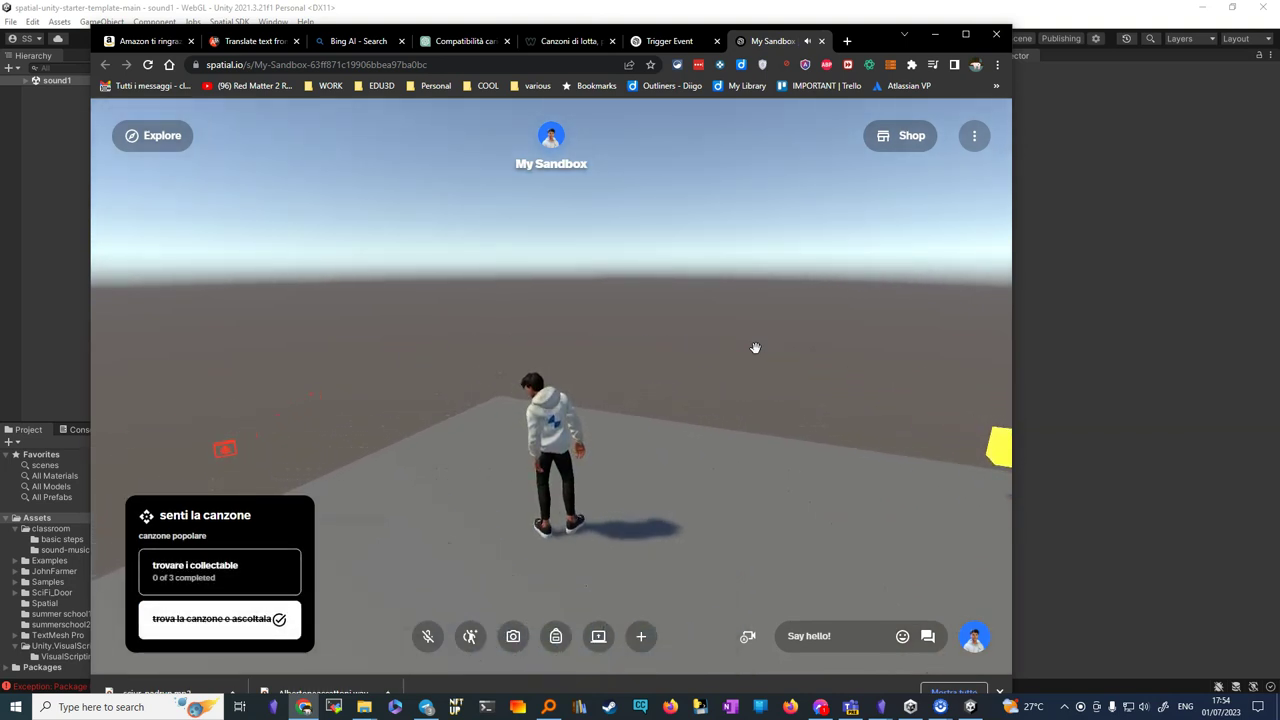
- Walk the avatar through all three yellow collectables to test "trovare i collectable", collapsing the quest details along the way
key(d)
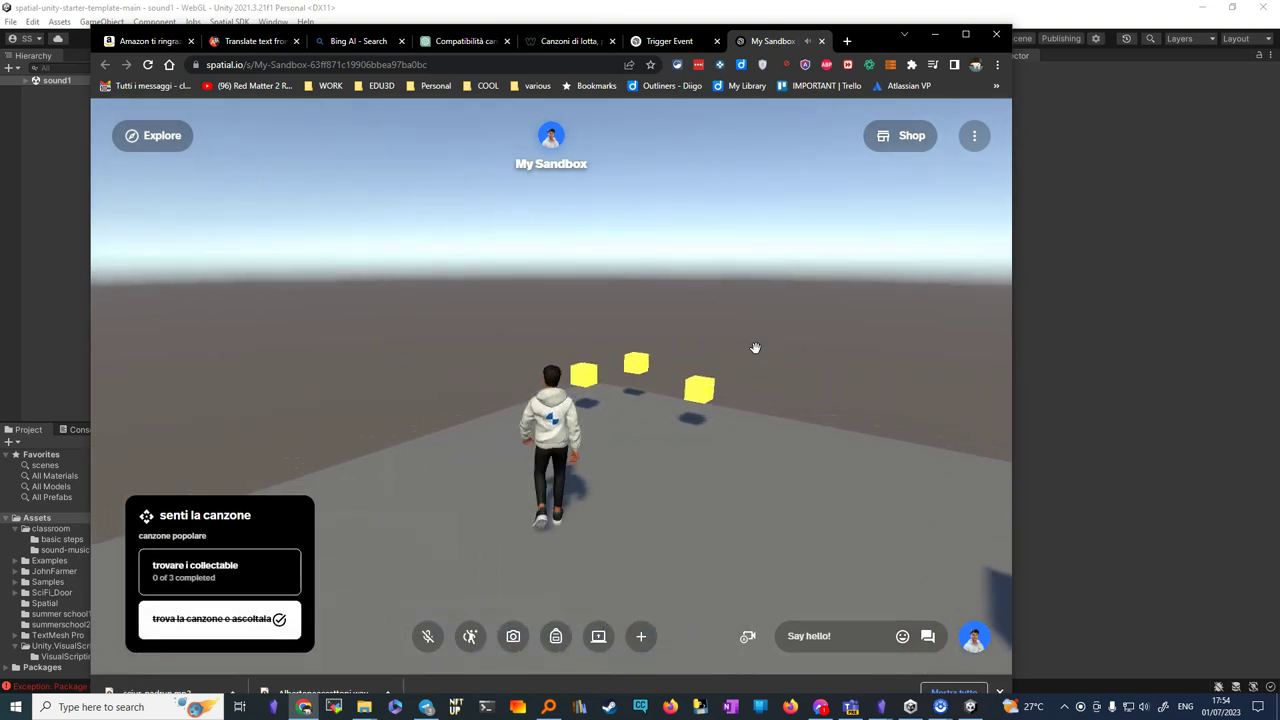
key(w)
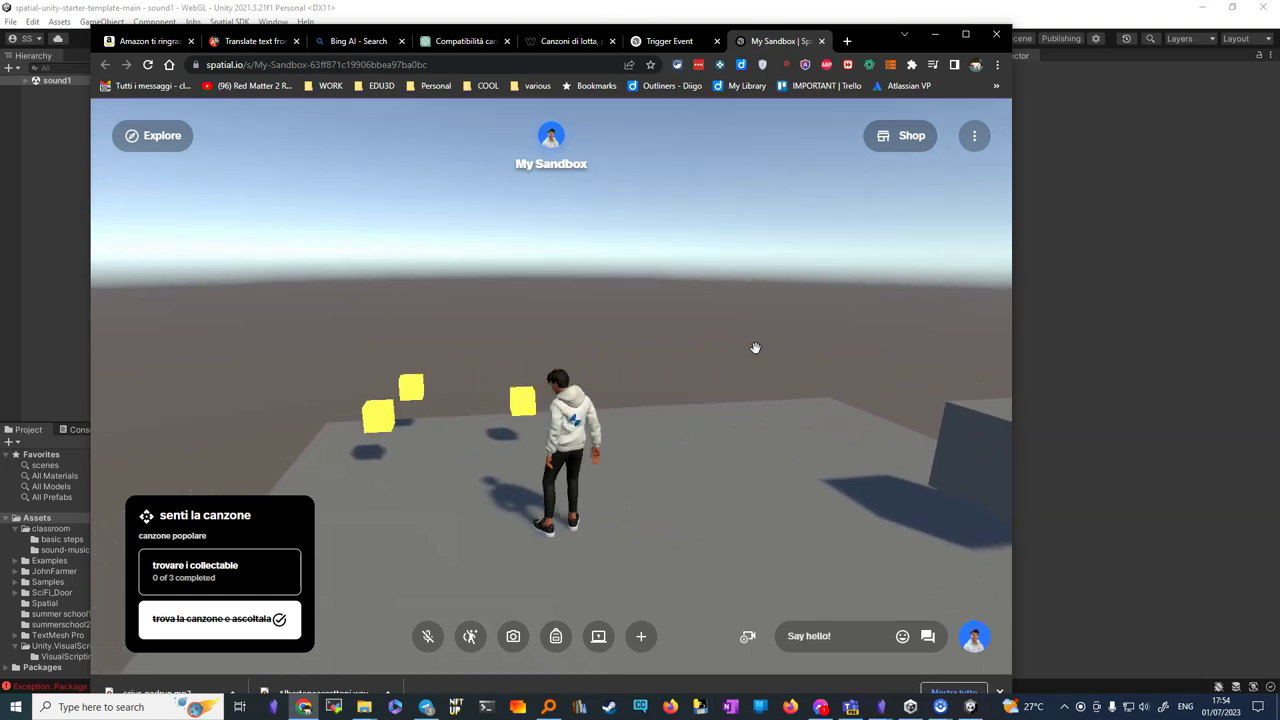
key(d)
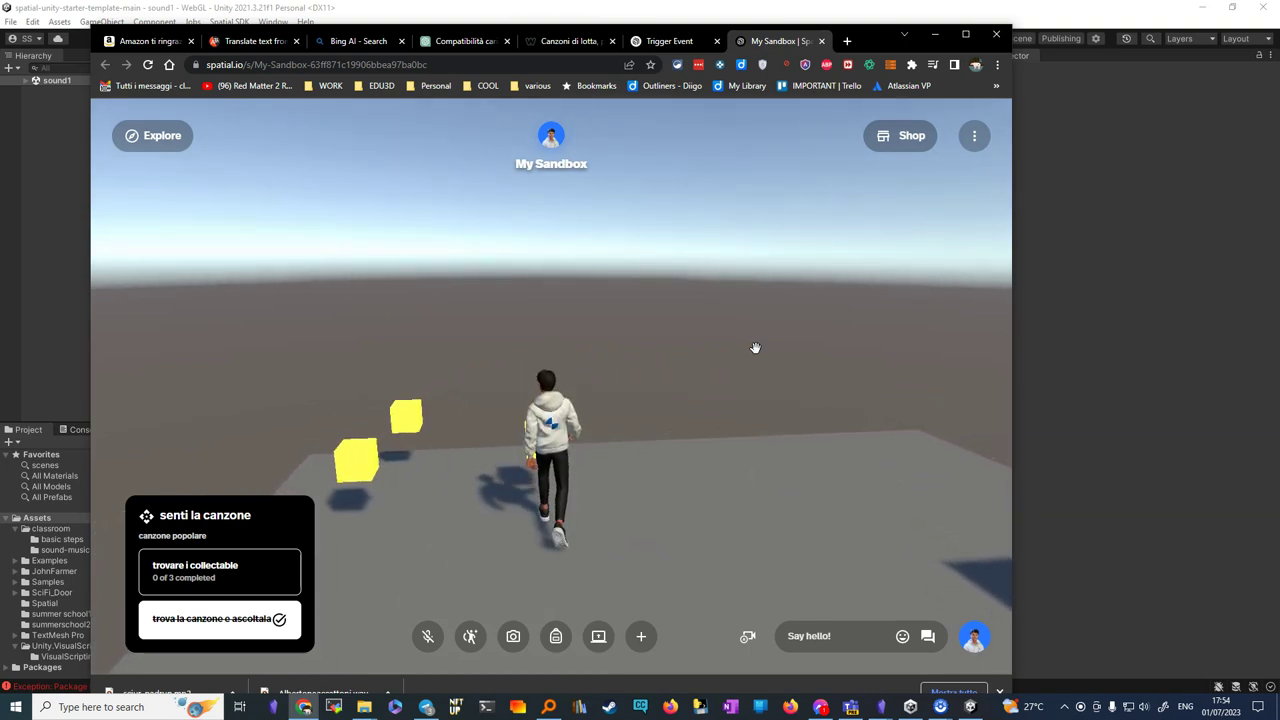
key(w)
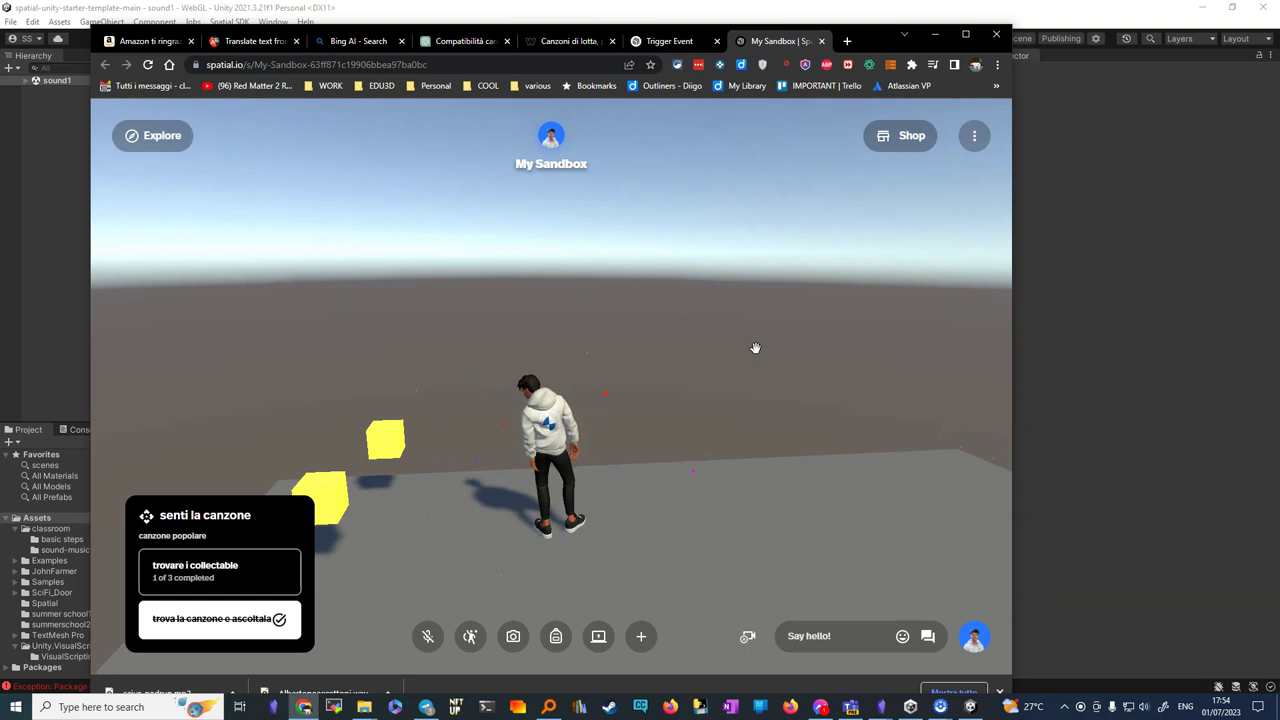
key(a)
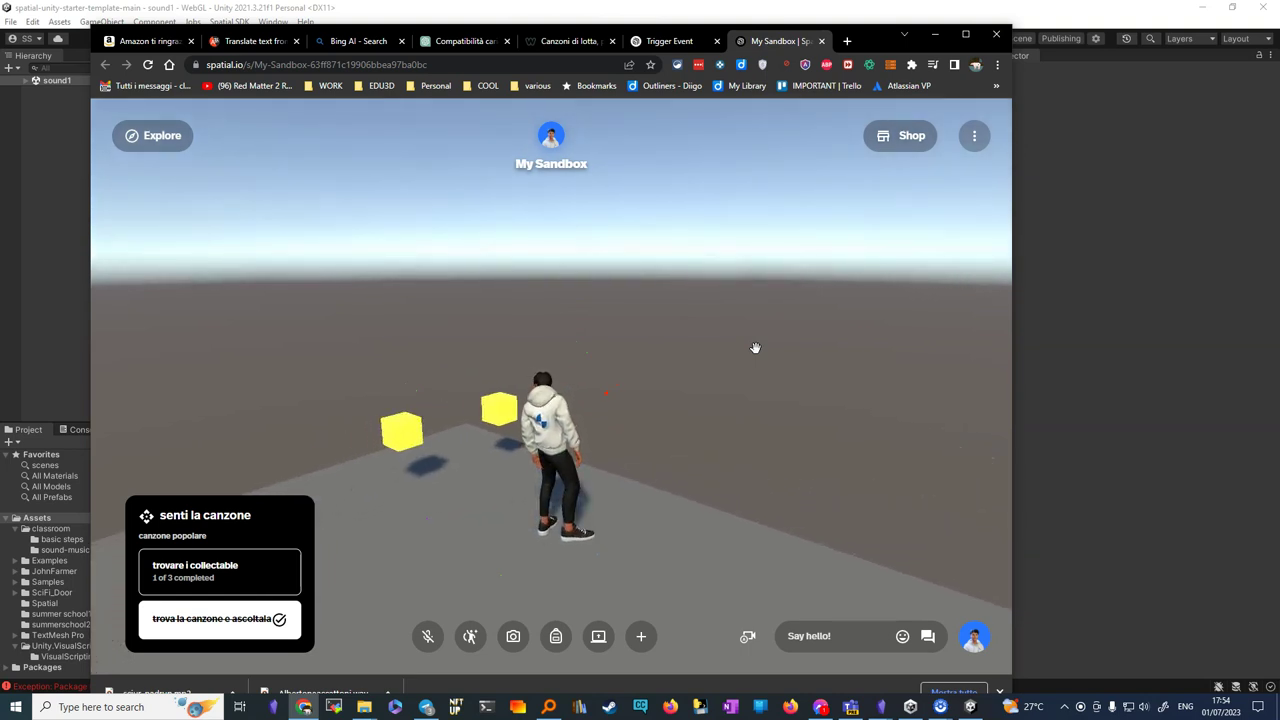
click(175, 578)
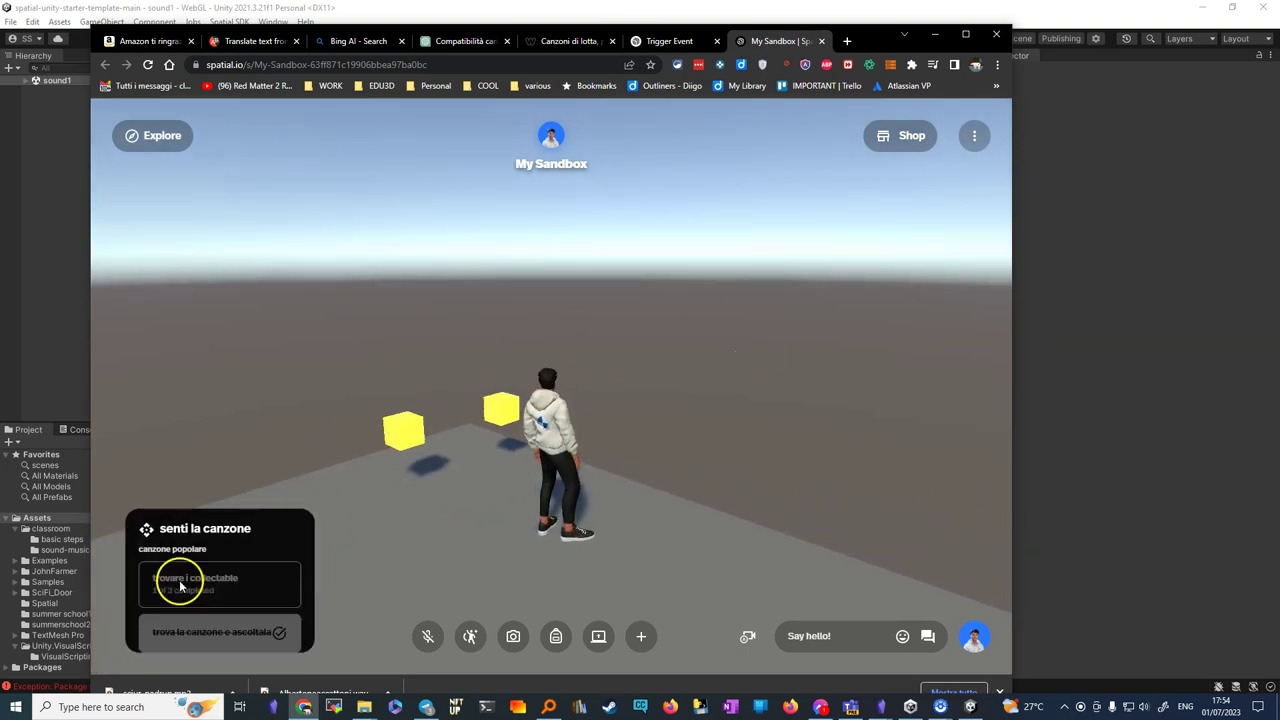
click(465, 568)
key(a)
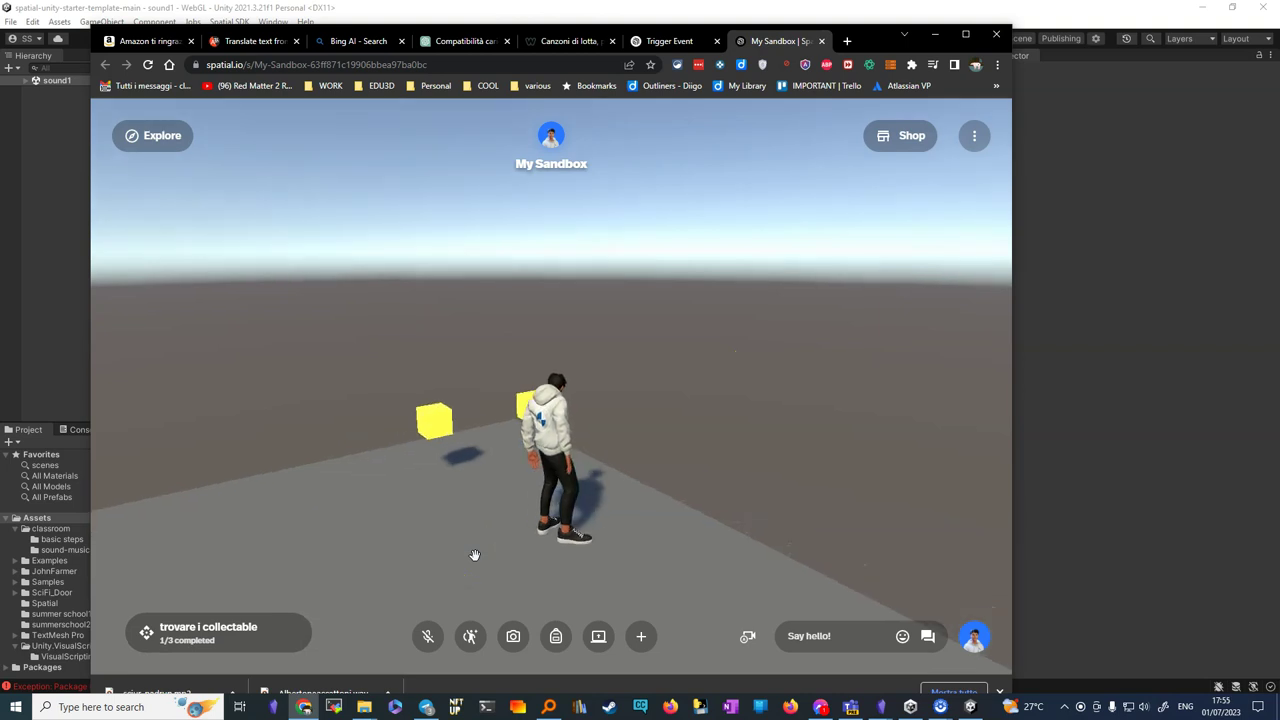
key(d)
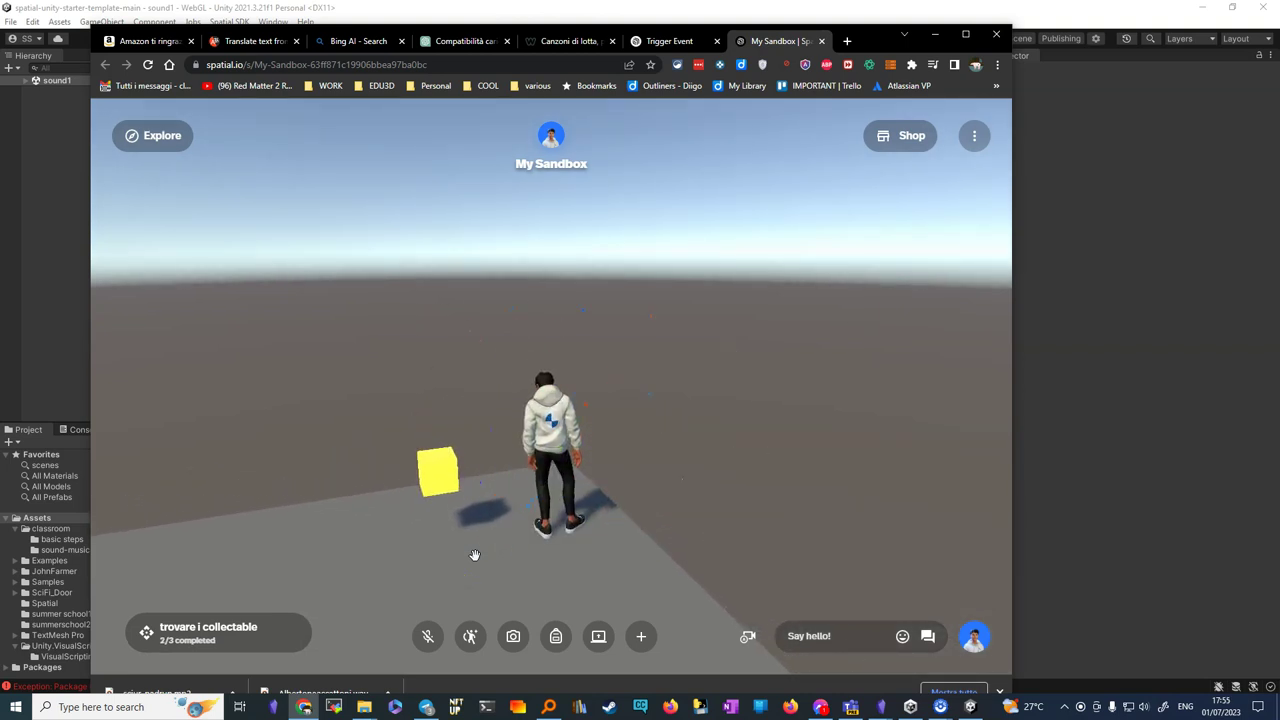
key(a)
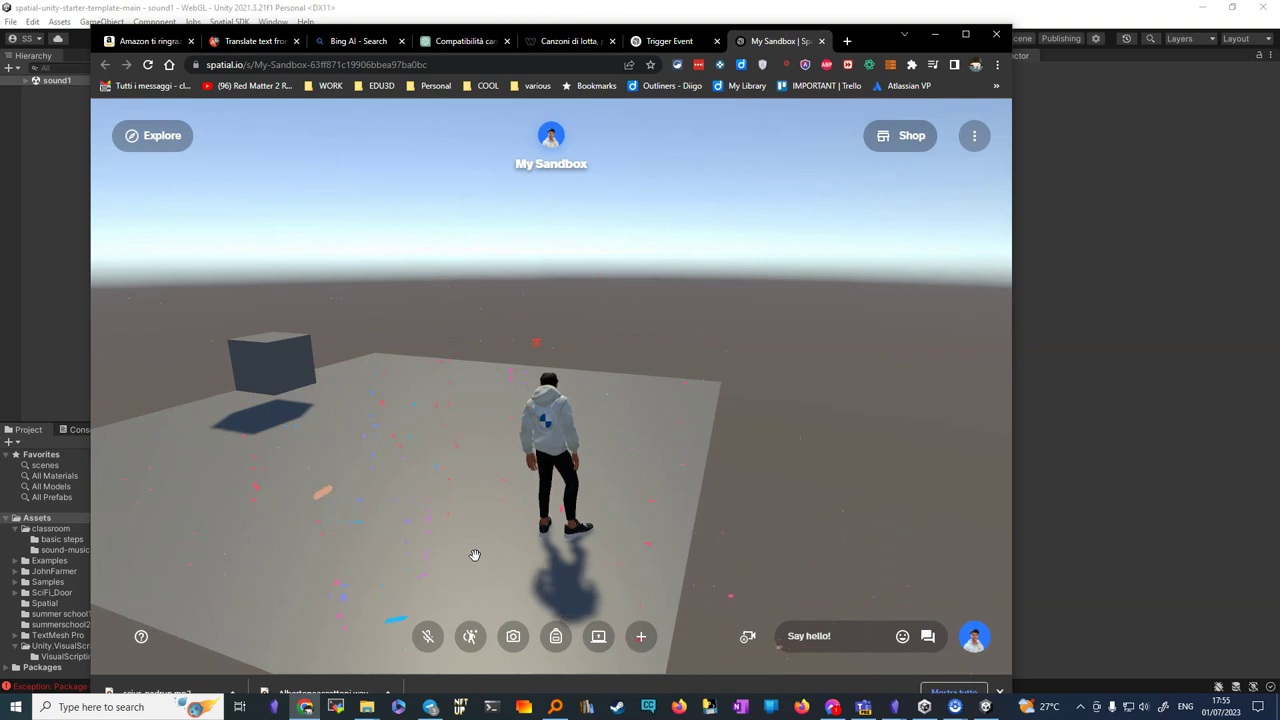
- Walk the avatar back to the gray cube and past it to recheck its sound trigger
key(a)
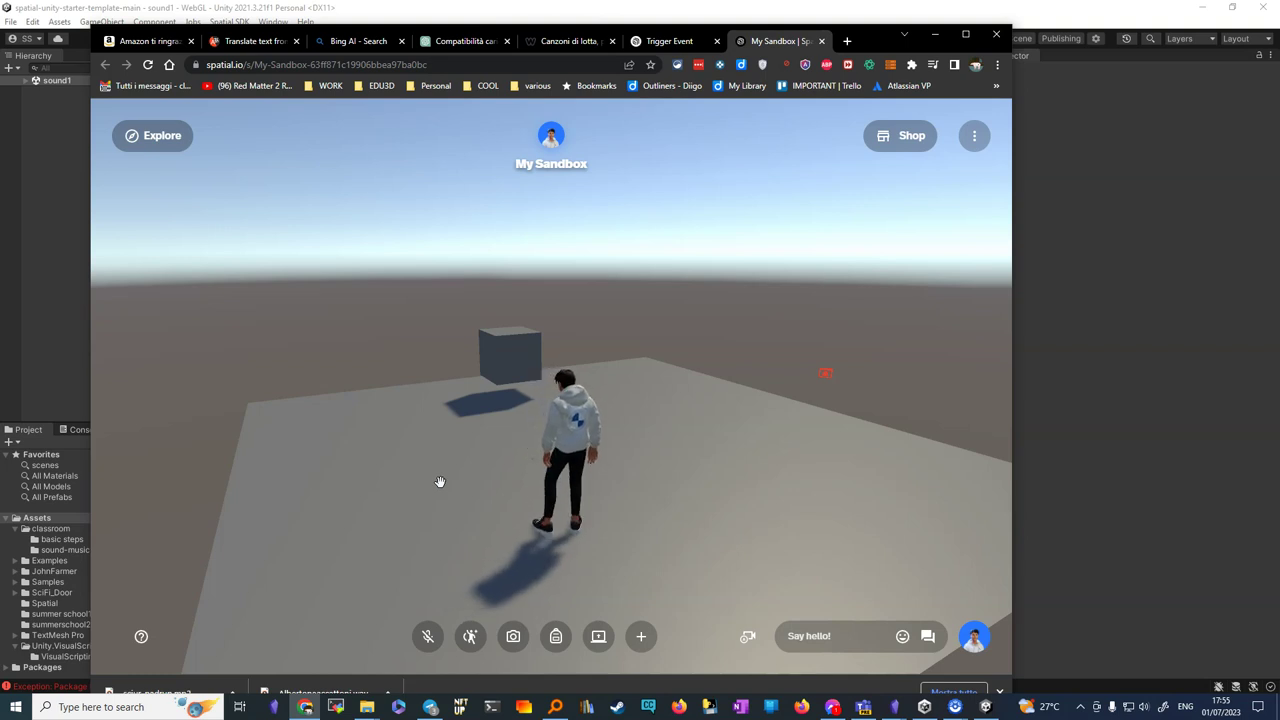
key(d)
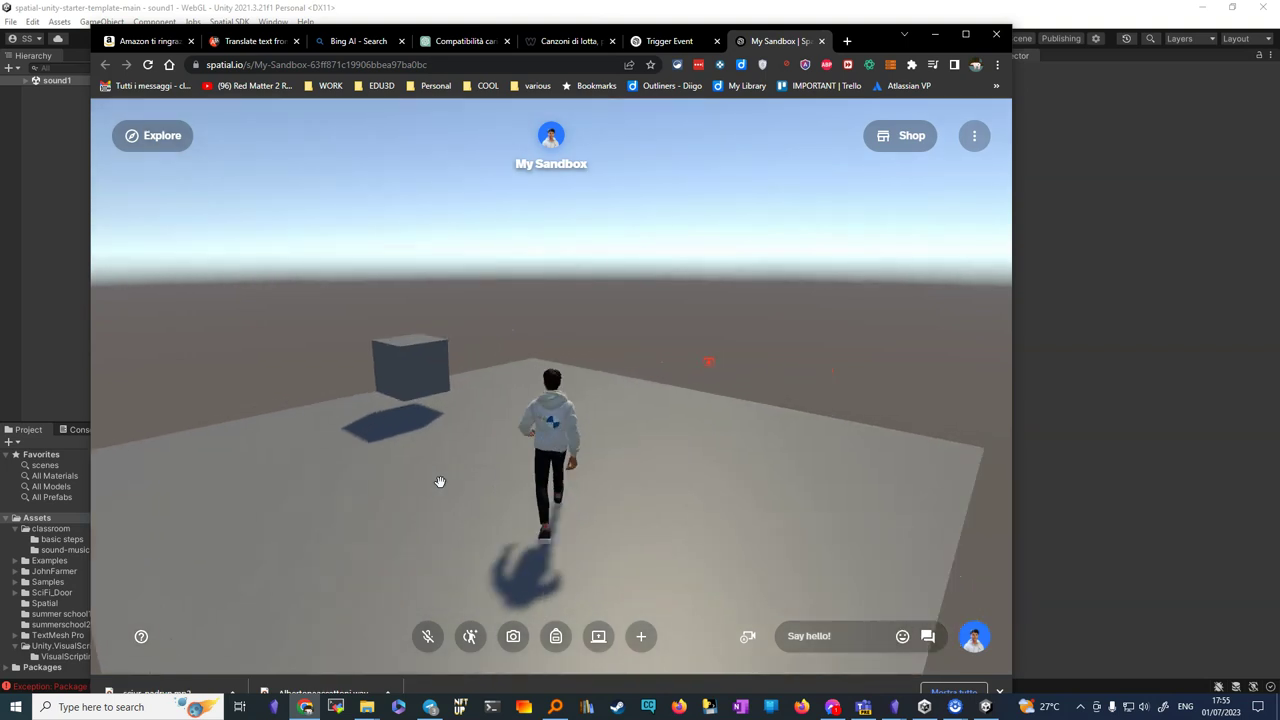
key(d)
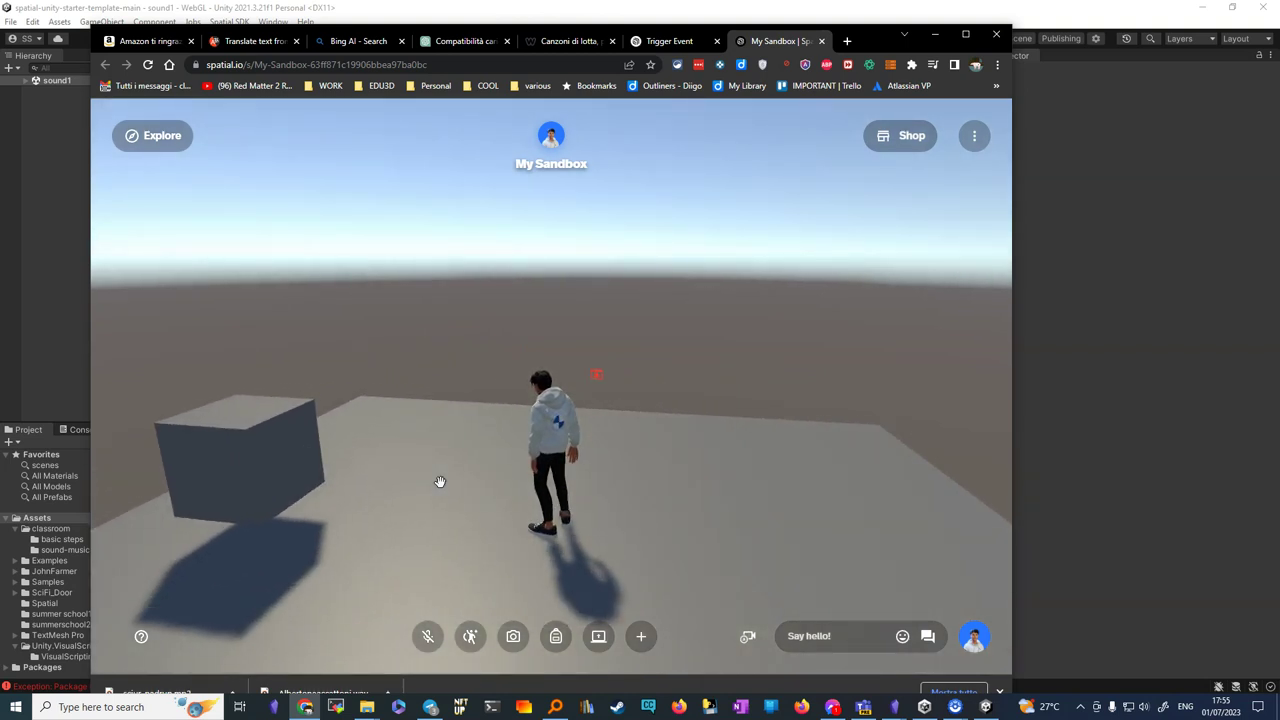
key(a)
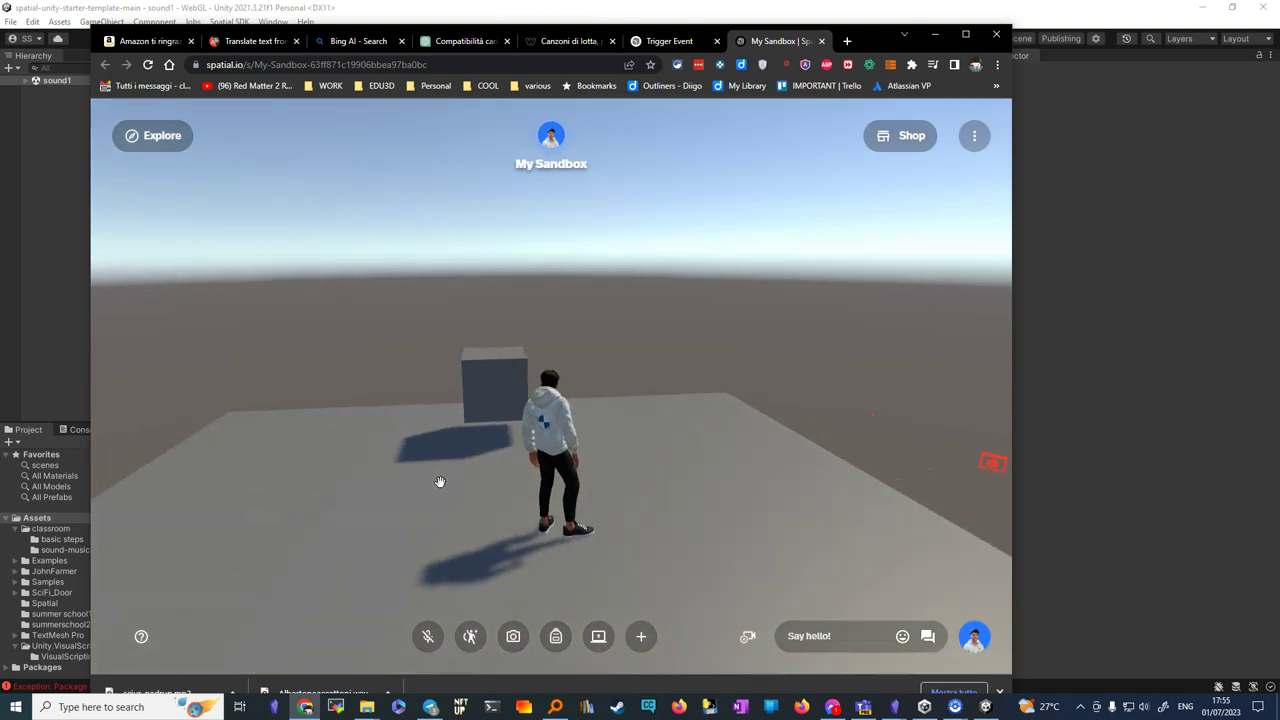
key(s)
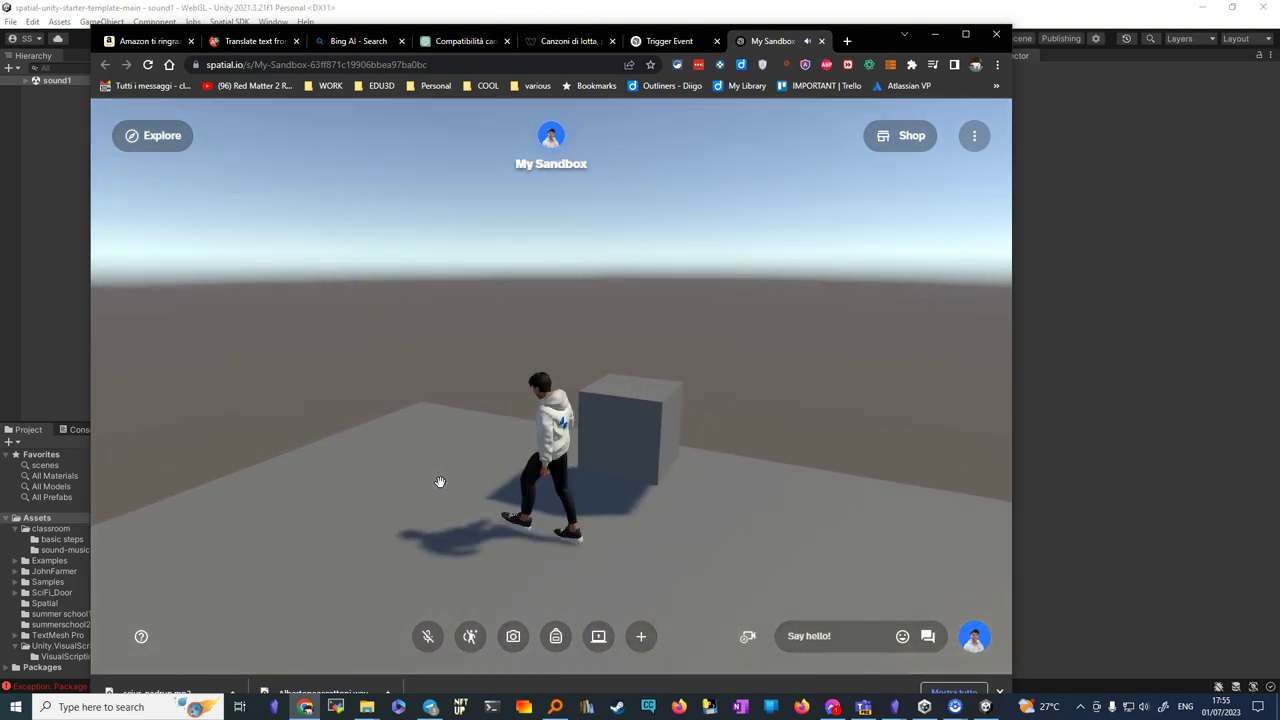
key(w)
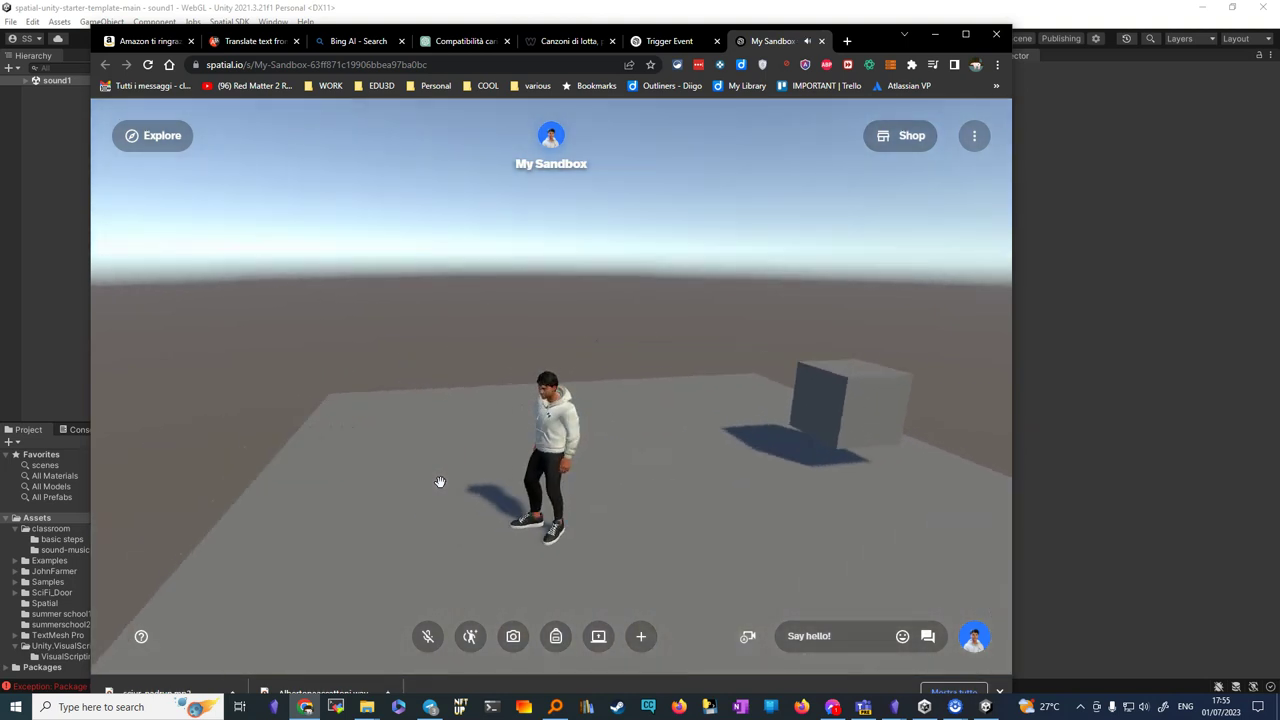
key(d)
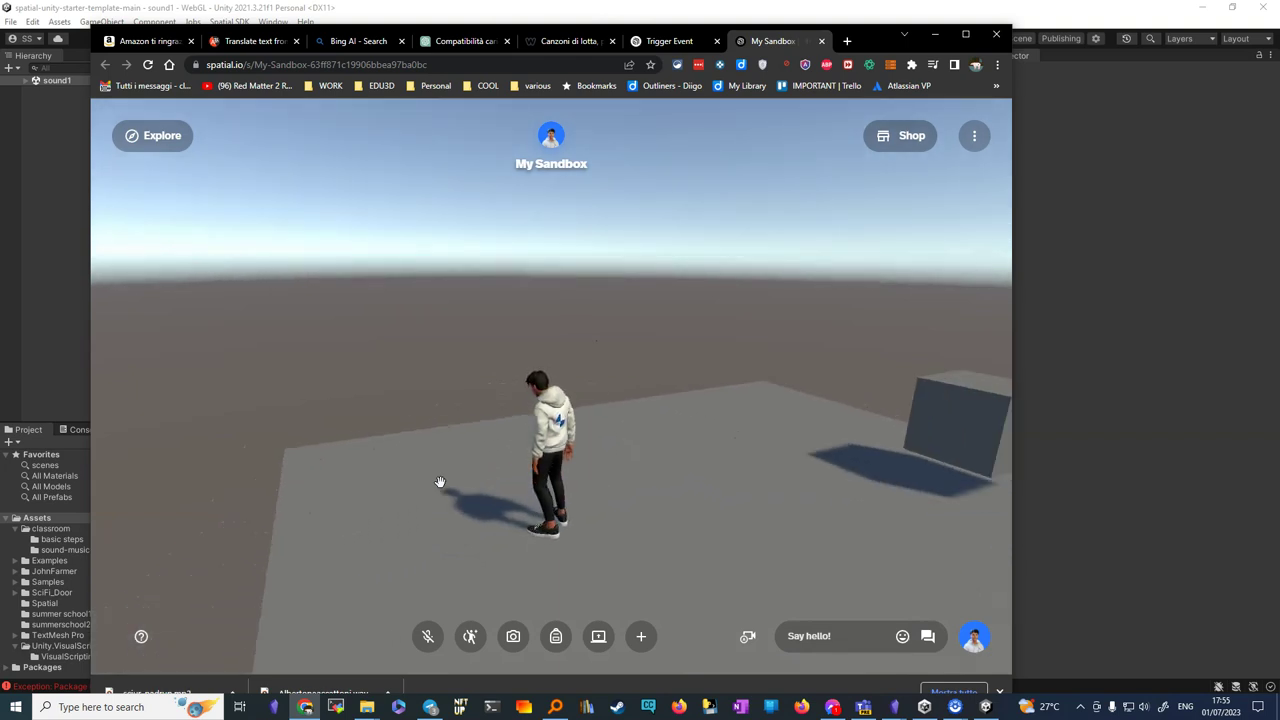
key(d)
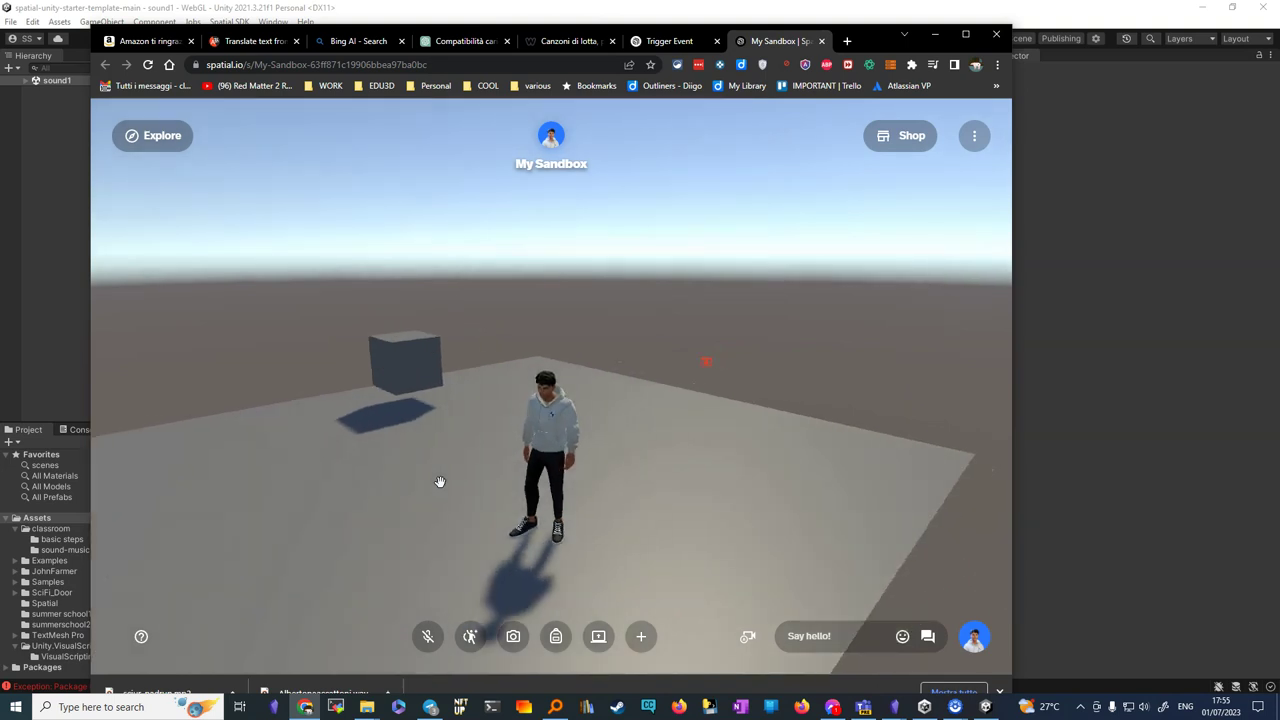
key(d)
key(a)
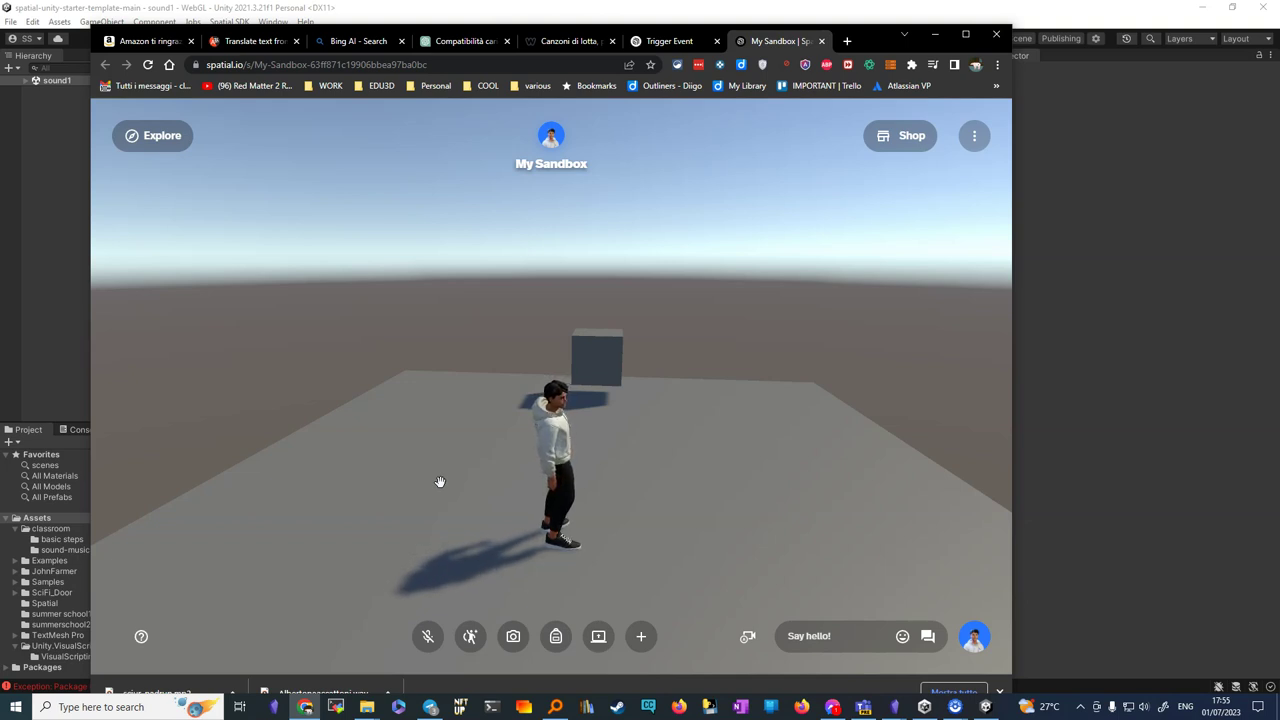
drag(472, 471, 558, 433)
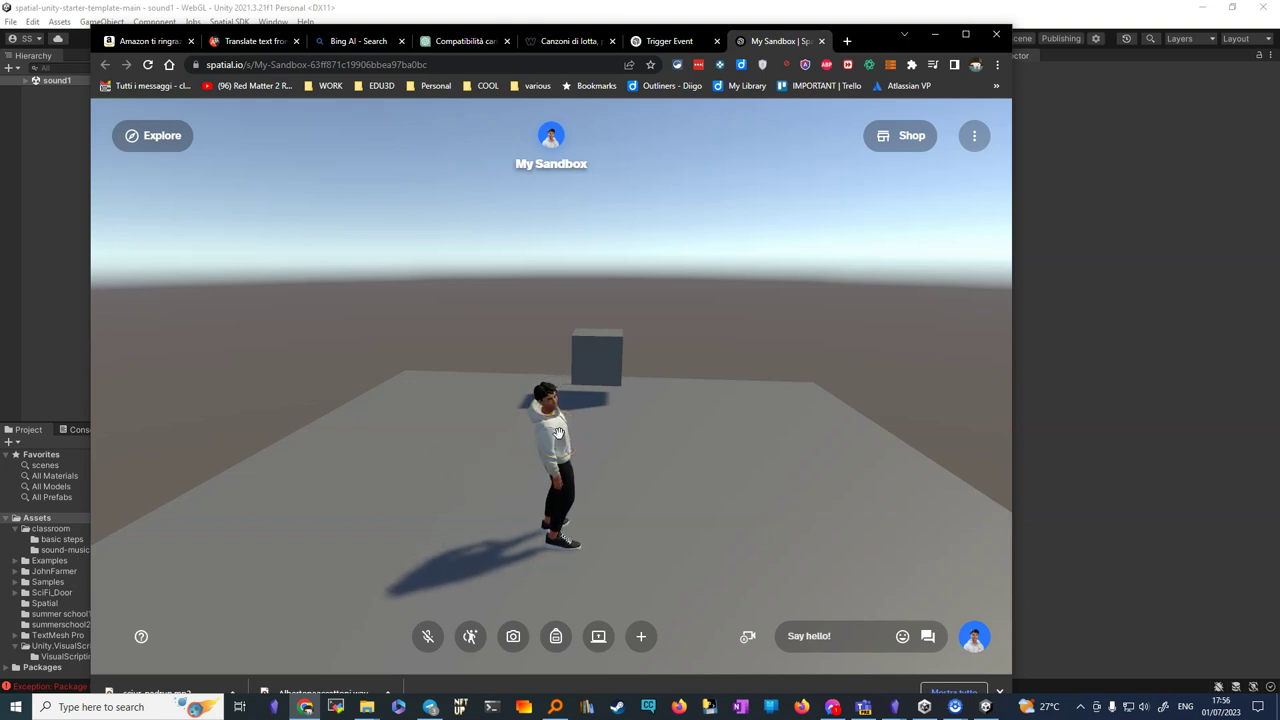